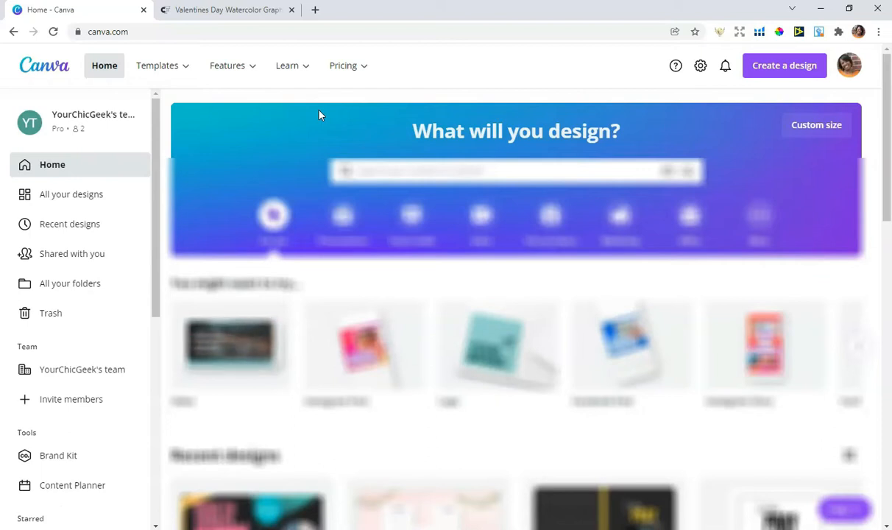
Switch to the Creative Fabrica page and search the site for "valentines day watercolor"
left_click(218, 10)
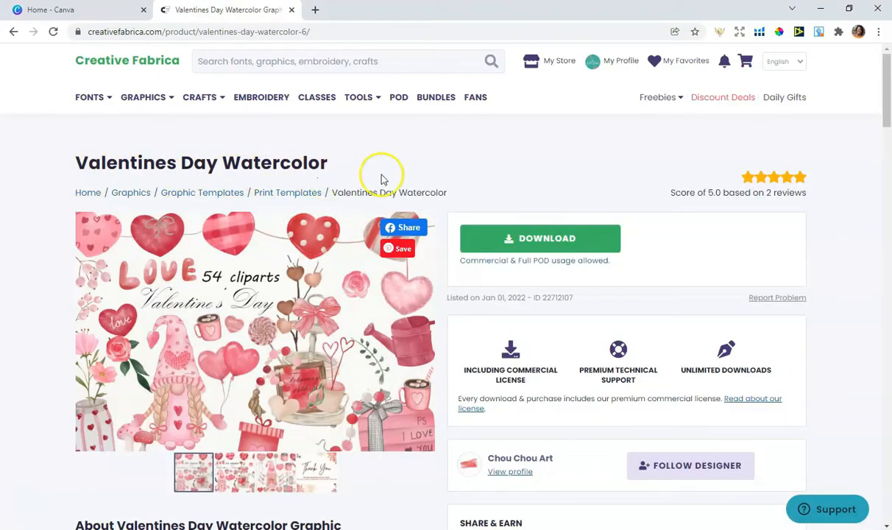
left_click(307, 61)
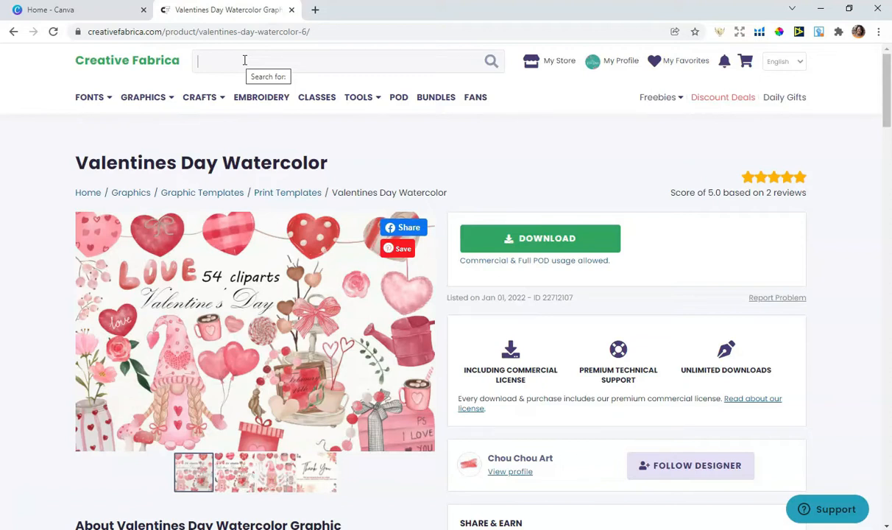
type("valentine")
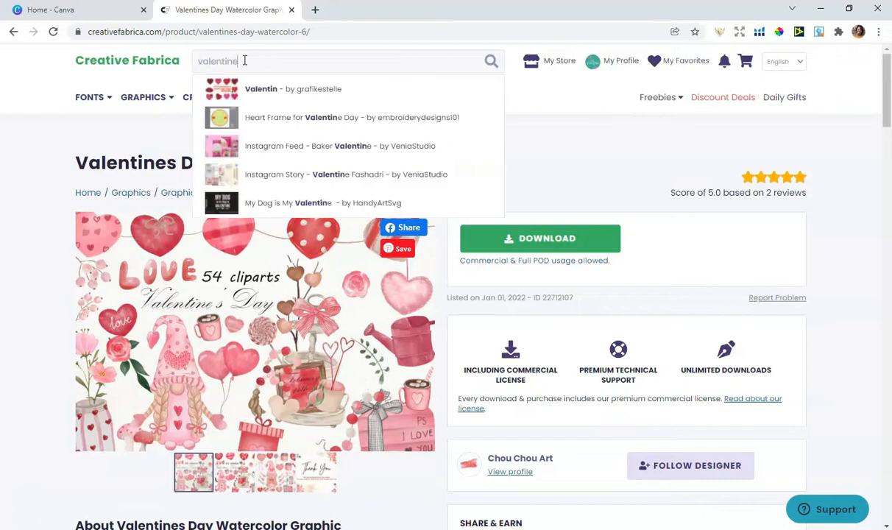
type("s day graph")
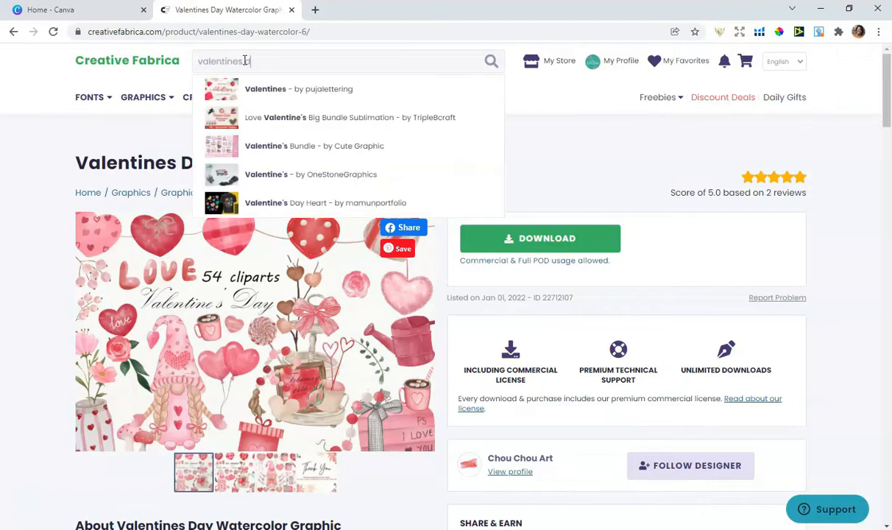
key("BackSpace")
key("BackSpace")
key("BackSpace")
key("BackSpace")
key("BackSpace")
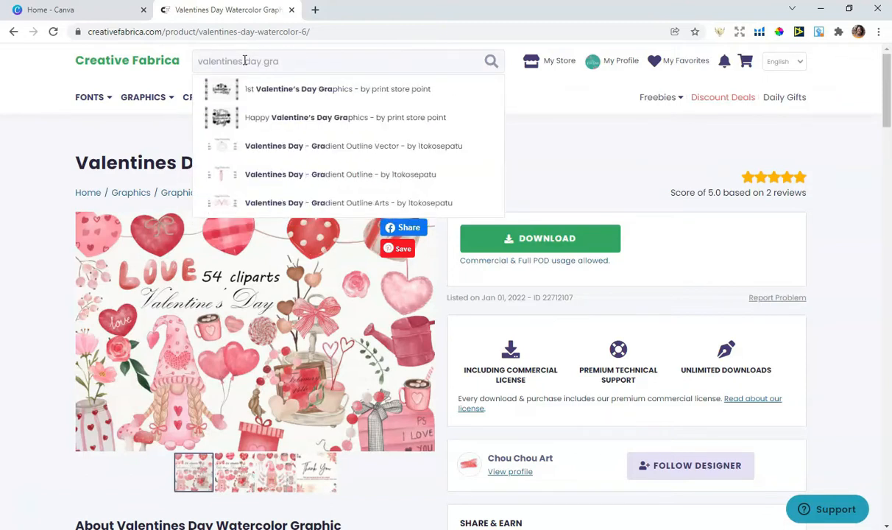
type("watercolor")
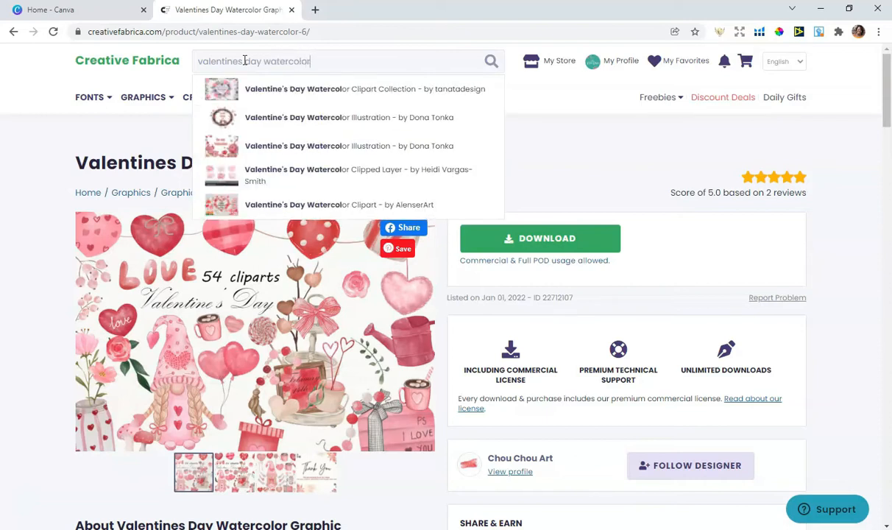
key("Return")
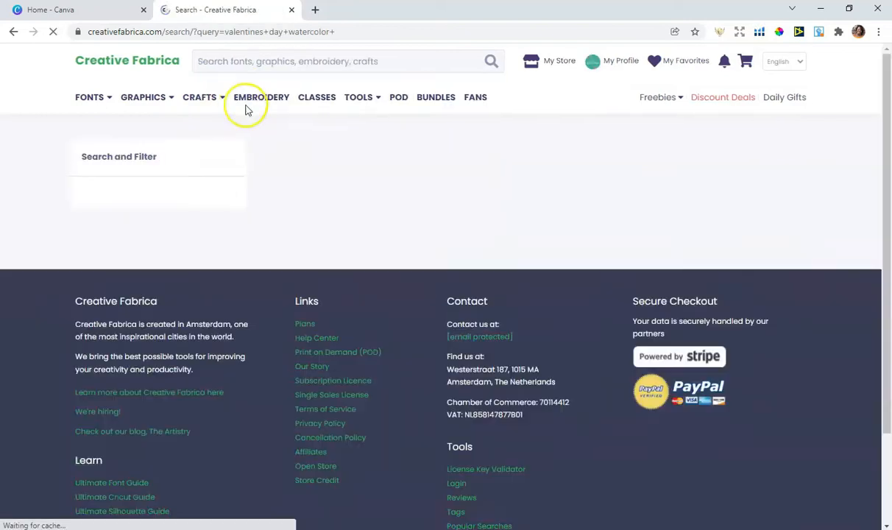
Find the "Valentines Day Watercolor" set by Chou Chou Art in the search results and download it
scroll(288, 153, "down", 2)
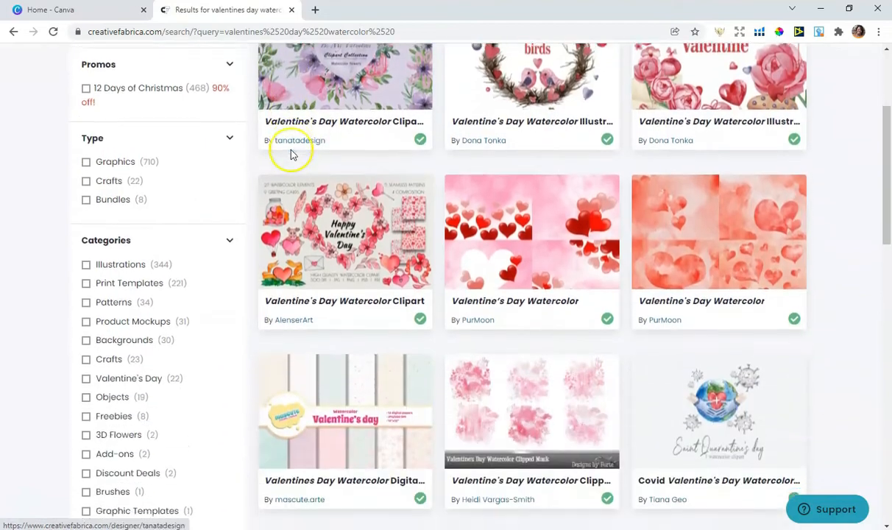
scroll(290, 154, "down", 4)
scroll(290, 155, "down", 5)
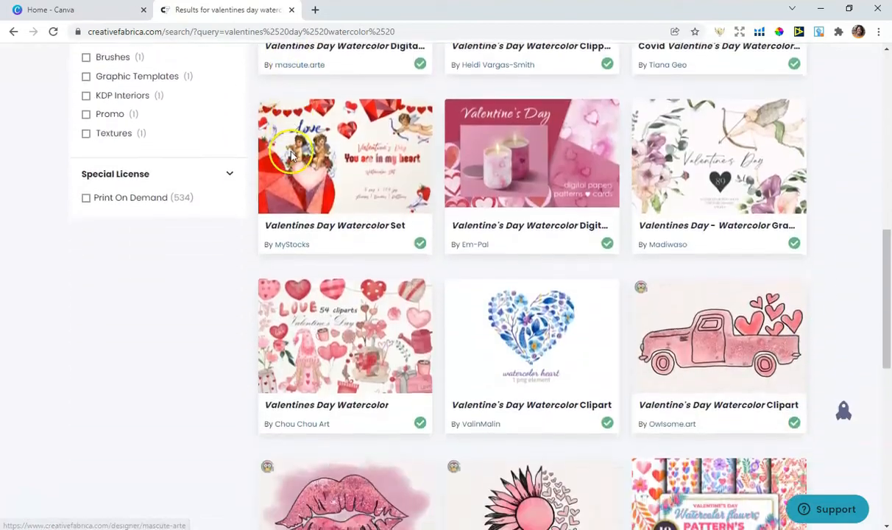
scroll(698, 200, "down", 12)
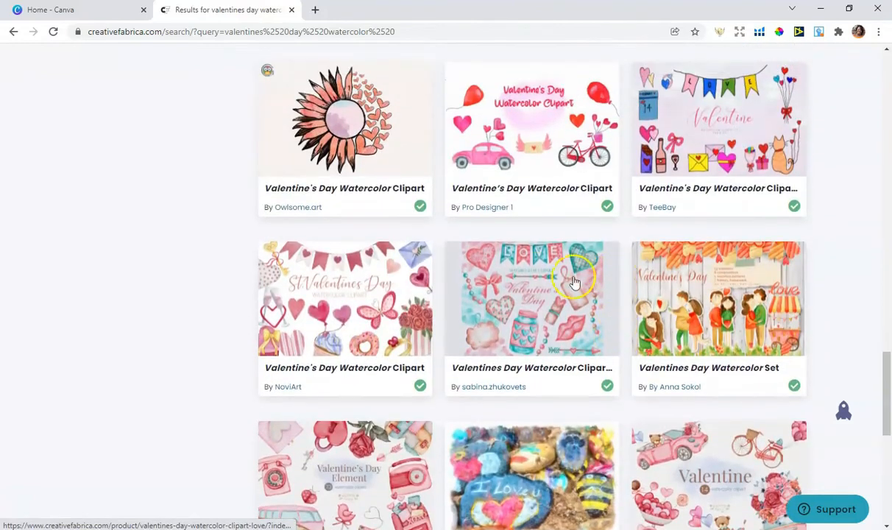
scroll(401, 331, "down", 3)
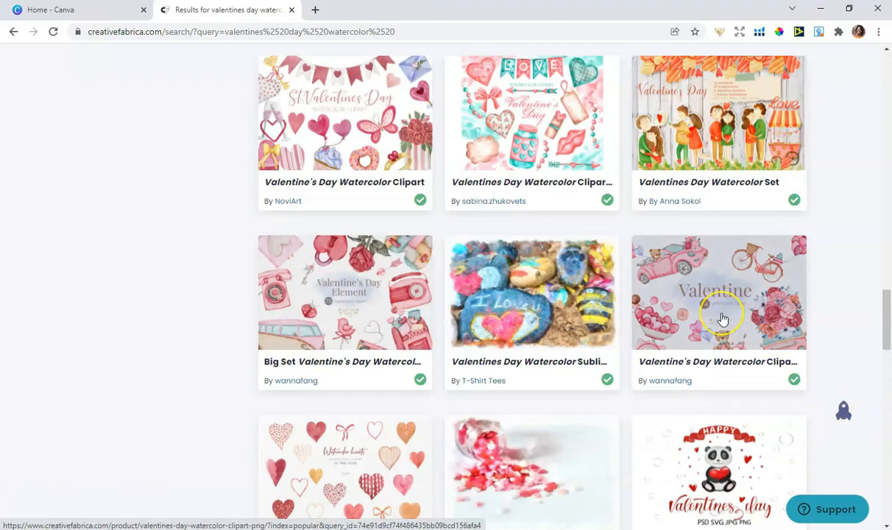
scroll(719, 317, "up", 8)
scroll(721, 320, "up", 8)
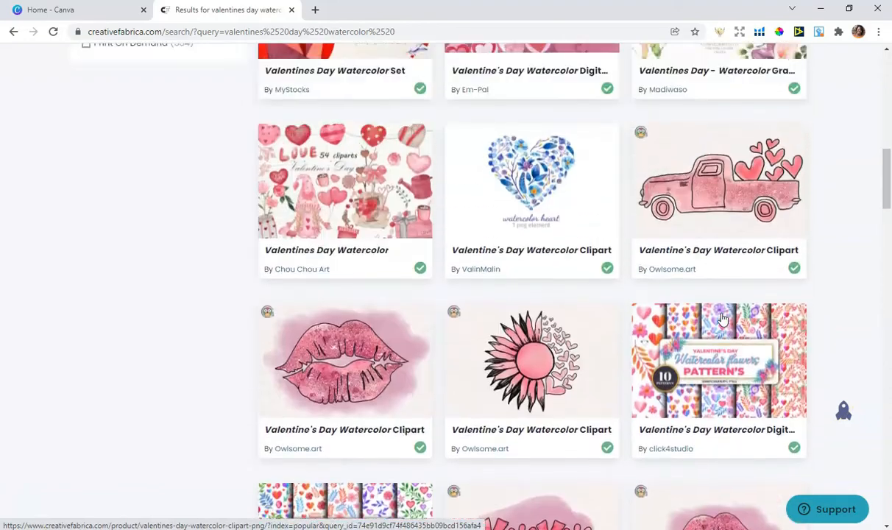
left_click(336, 295)
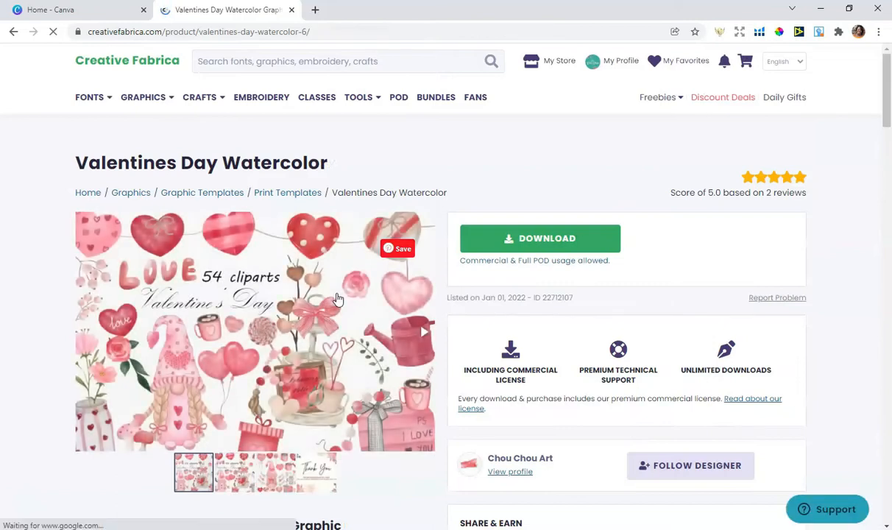
left_click(519, 237)
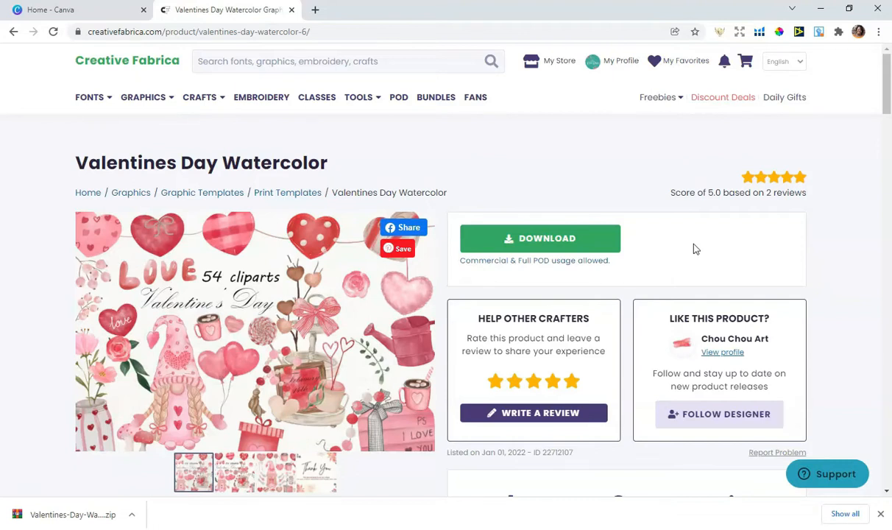
Extract the downloaded zip's PNG files into a new Downloads folder named Valentines-Day-Watercolor-22712107, and close the archive
left_click(70, 514)
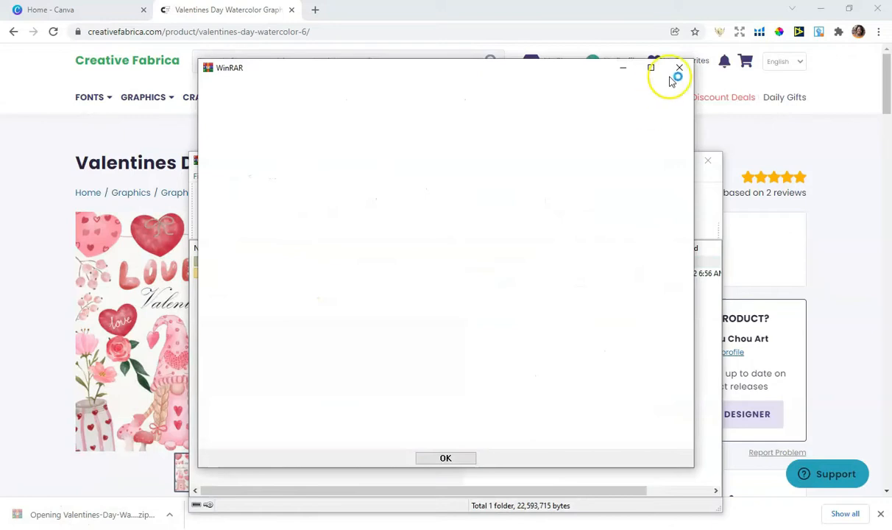
left_click(678, 68)
double_click(268, 274)
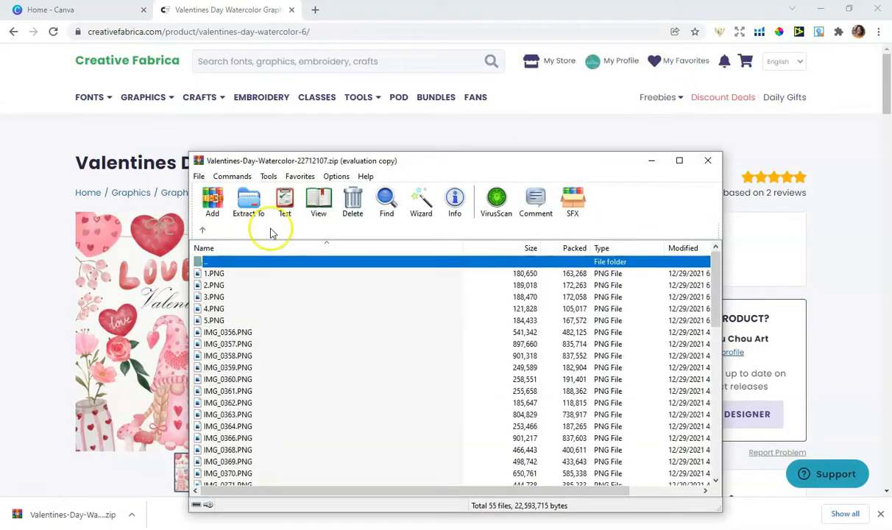
left_click(245, 208)
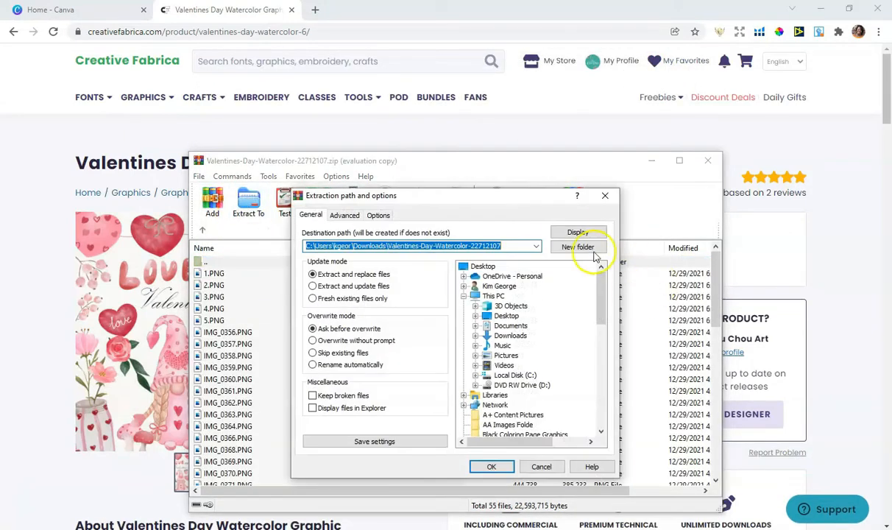
left_click(580, 247)
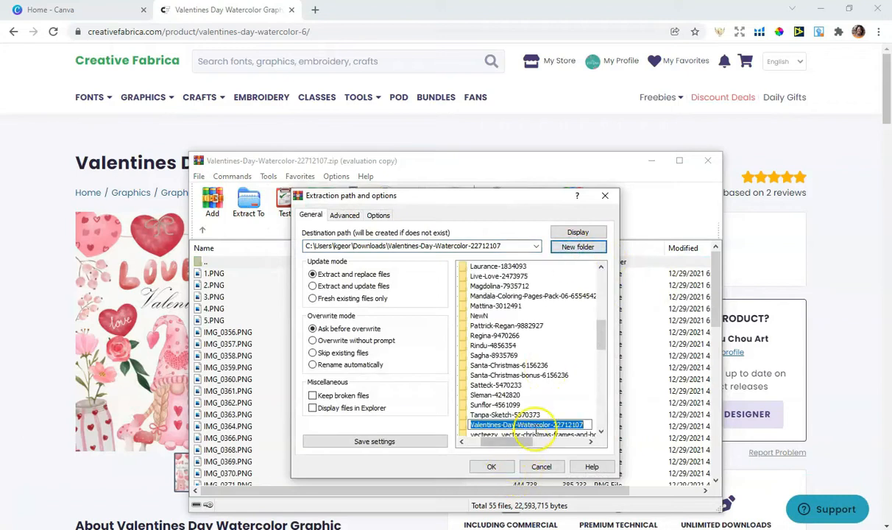
left_click(493, 468)
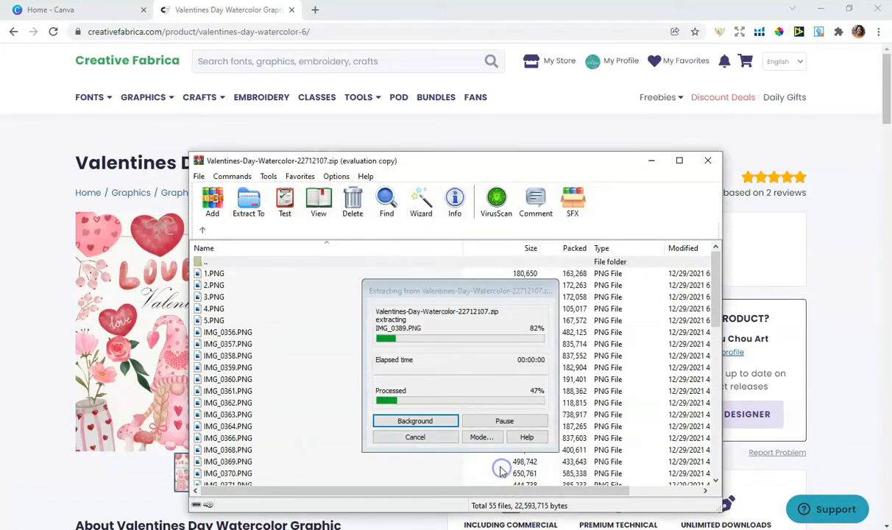
left_click(707, 160)
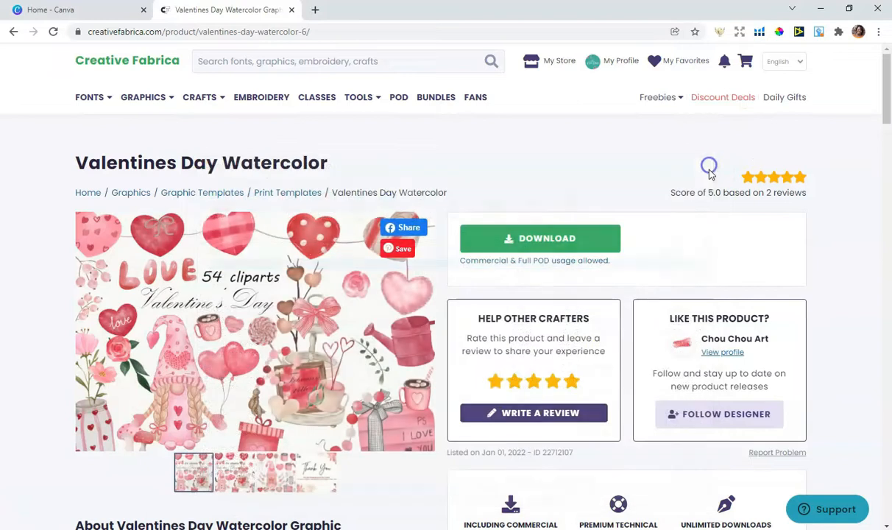
Switch to Canva and open the overview of all folders
left_click(58, 12)
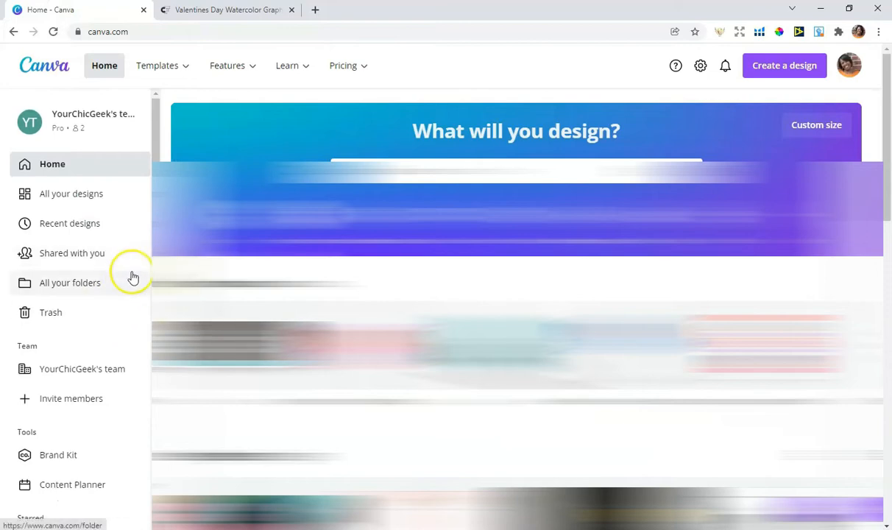
scroll(127, 276, "down", 1)
scroll(124, 272, "down", 5)
scroll(105, 239, "up", 1)
scroll(105, 239, "up", 5)
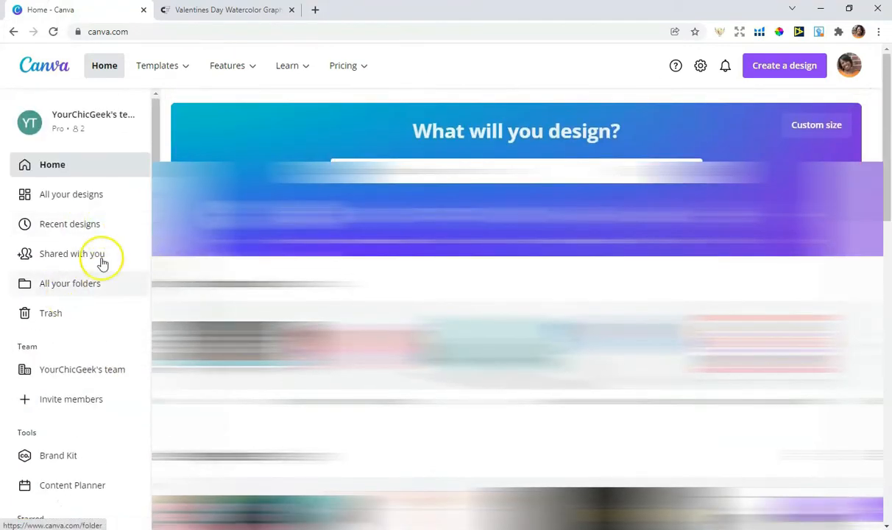
scroll(149, 309, "down", 4)
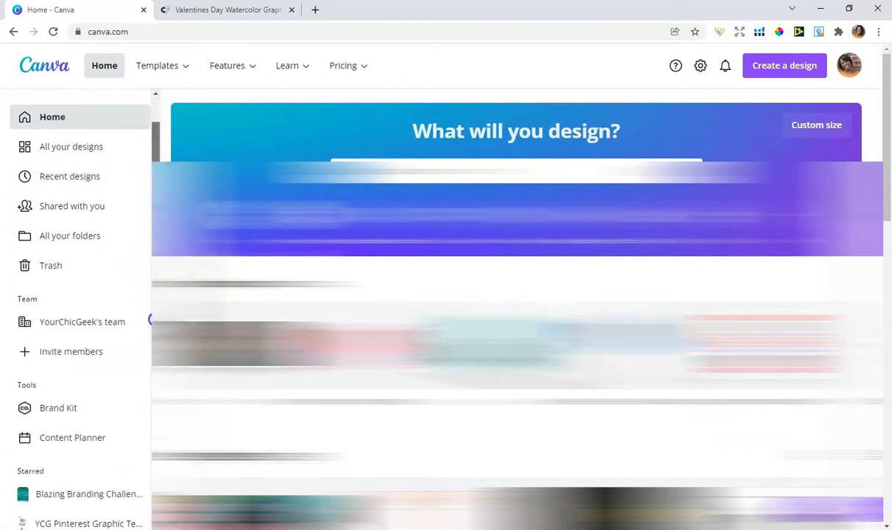
scroll(143, 471, "down", 3)
scroll(65, 409, "down", 3)
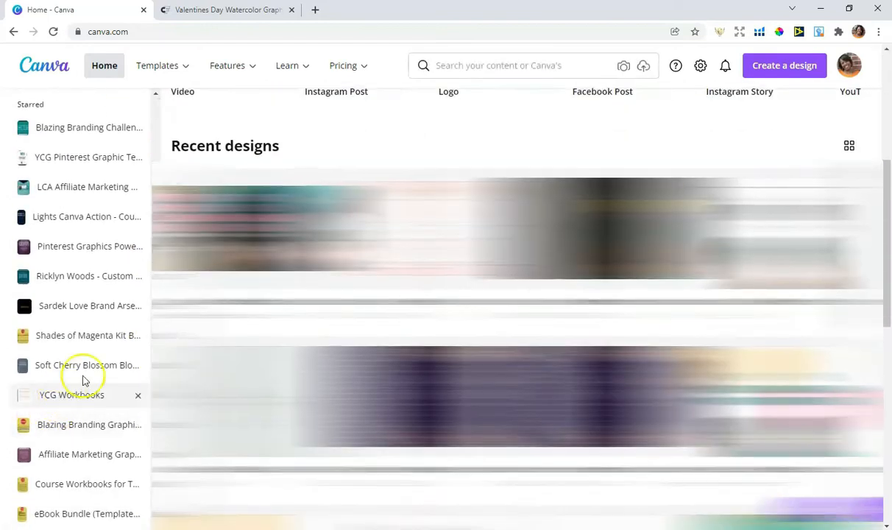
scroll(81, 372, "up", 6)
scroll(88, 352, "down", 2)
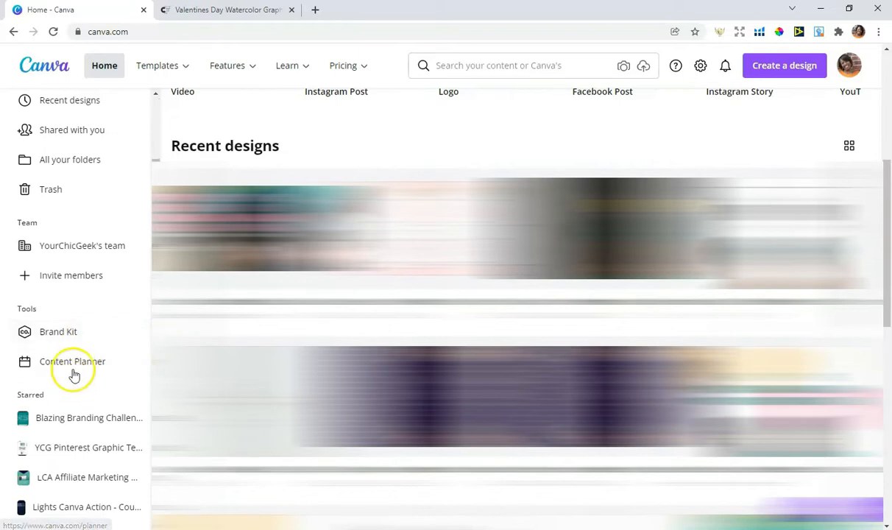
scroll(127, 187, "up", 2)
scroll(127, 187, "up", 3)
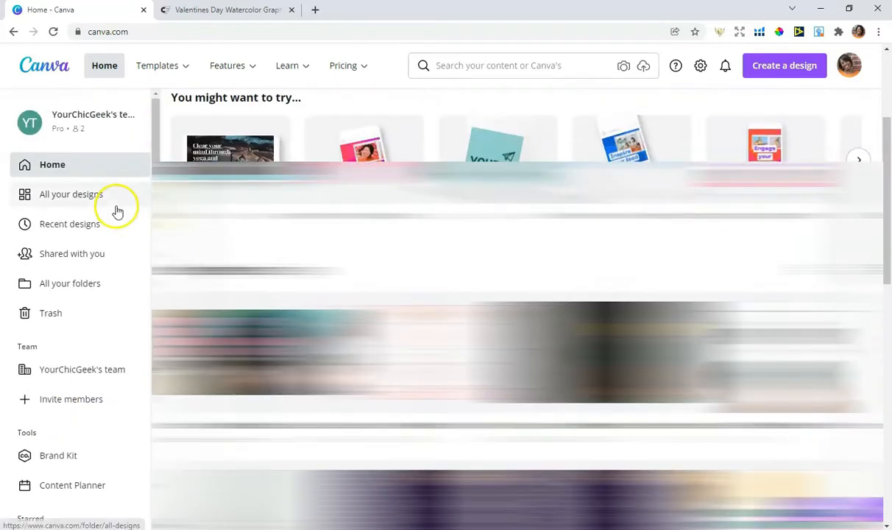
left_click(76, 287)
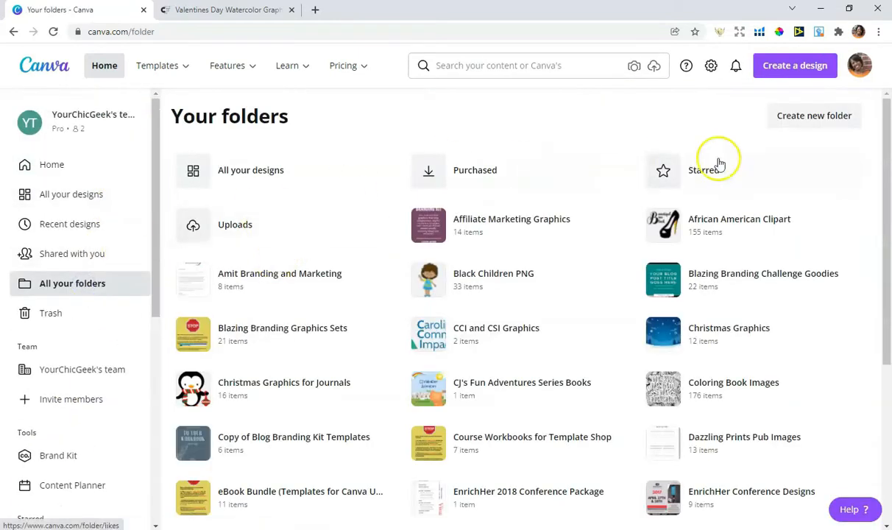
Create a new folder named "Valentines Day Watercolor GRaphics"
left_click(823, 125)
left_click(420, 228)
type("Valentines Day Waterc")
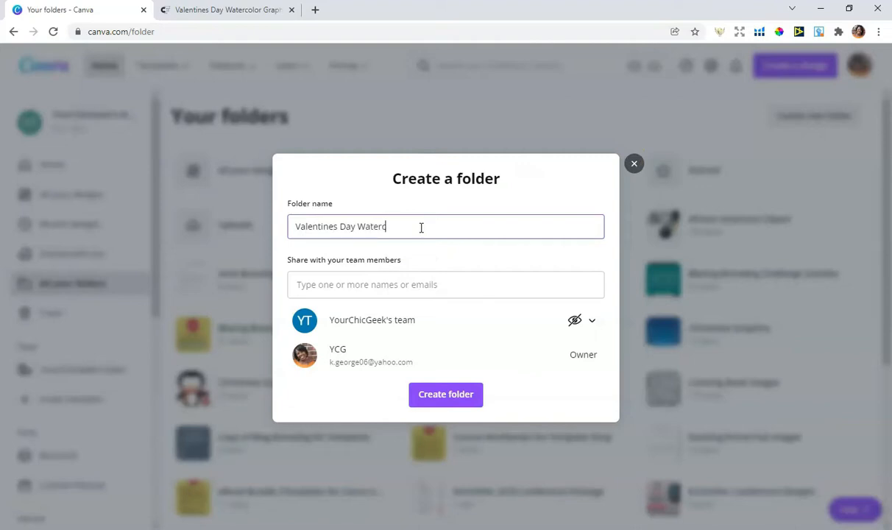
type("olor GRaphics")
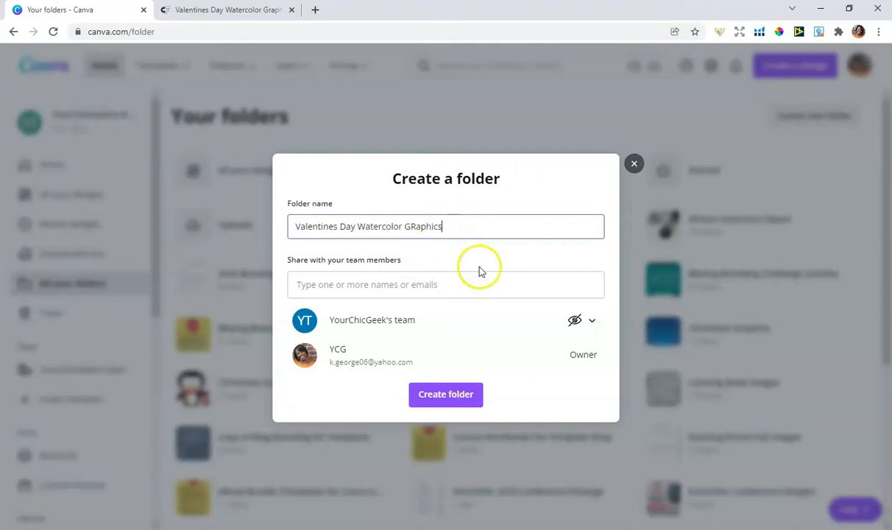
left_click(441, 394)
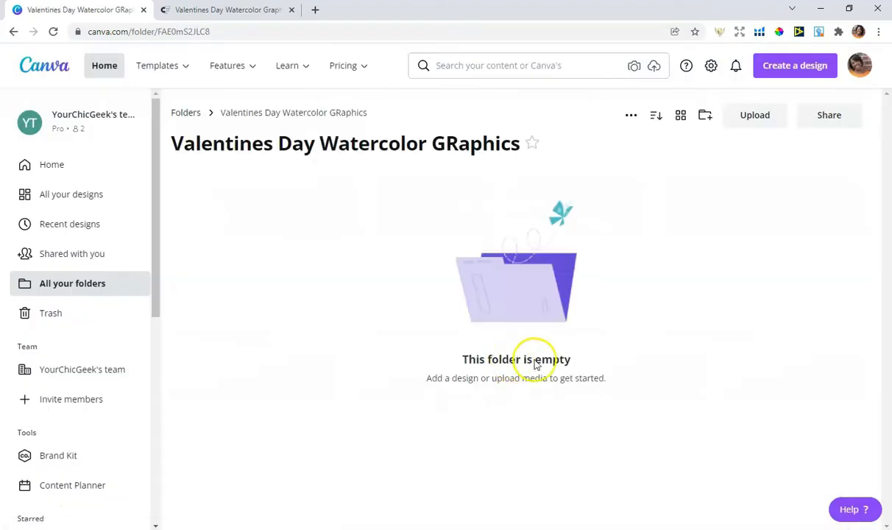
Start an upload into the empty Canva folder and browse to Valentines-Day-Watercolor-22712107 in Downloads
left_click(768, 116)
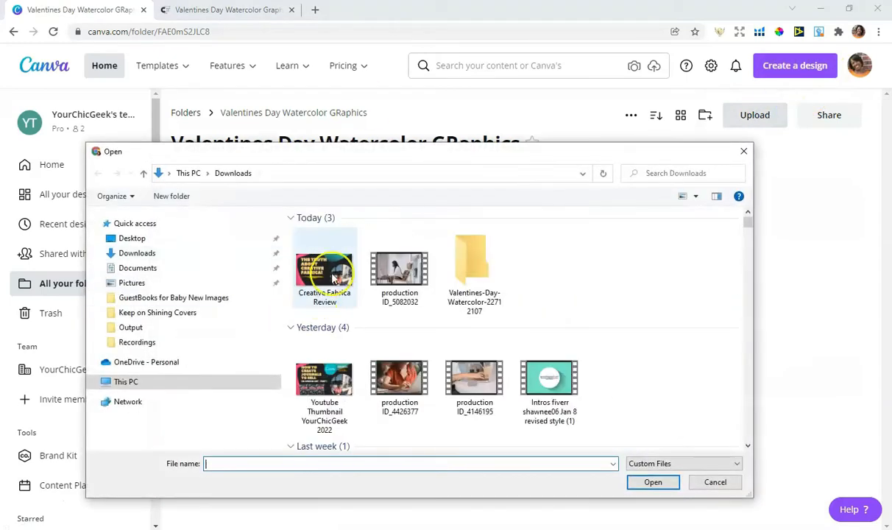
left_click(153, 238)
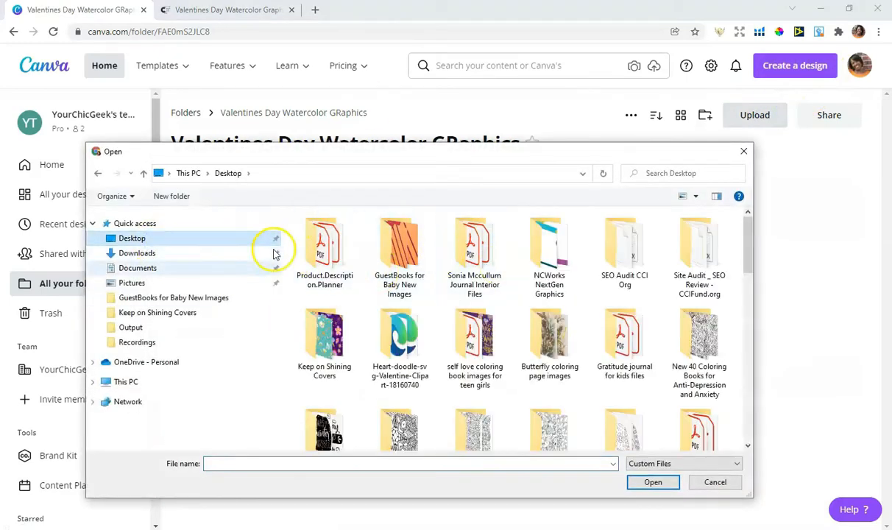
left_click_drag(748, 261, 739, 333)
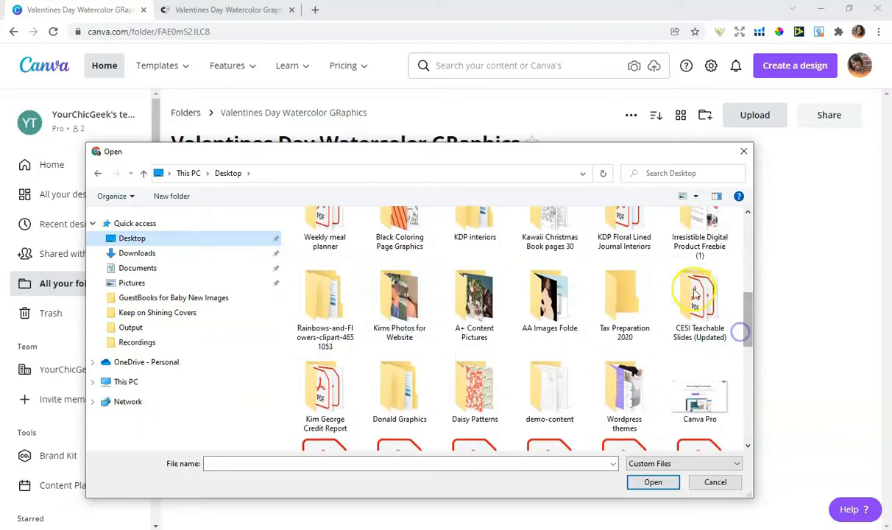
left_click(157, 255)
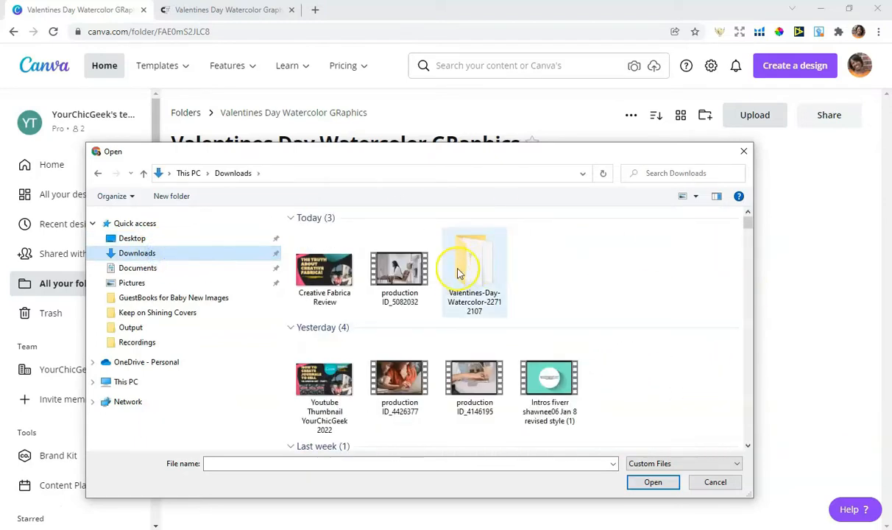
double_click(463, 266)
Upload every image in the folder from 1 to IMG_0409, leaving out the "Thank you for purchasing in my store" PDF
left_click(329, 249)
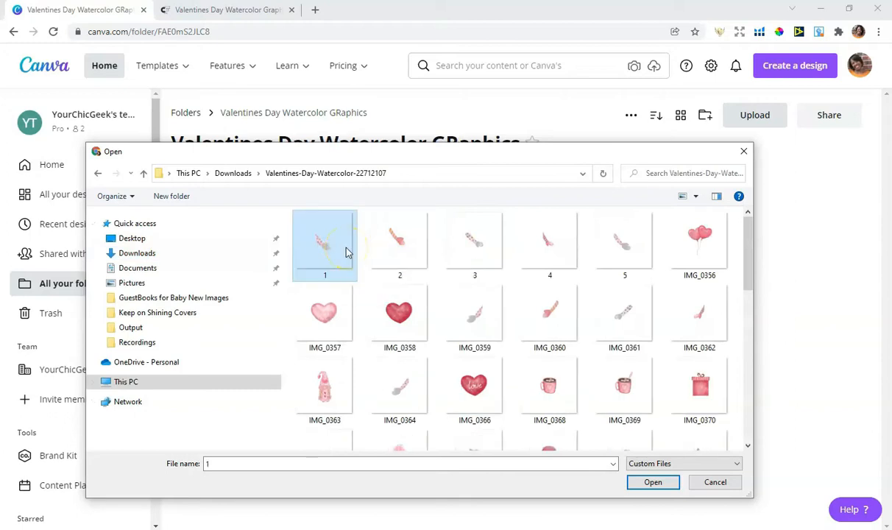
key("shift+End")
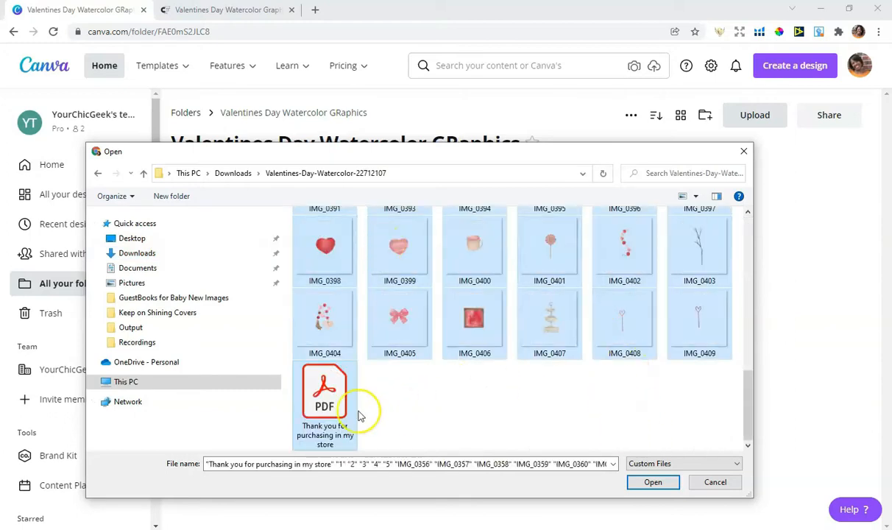
left_click(324, 397, "ctrl")
left_click(653, 482)
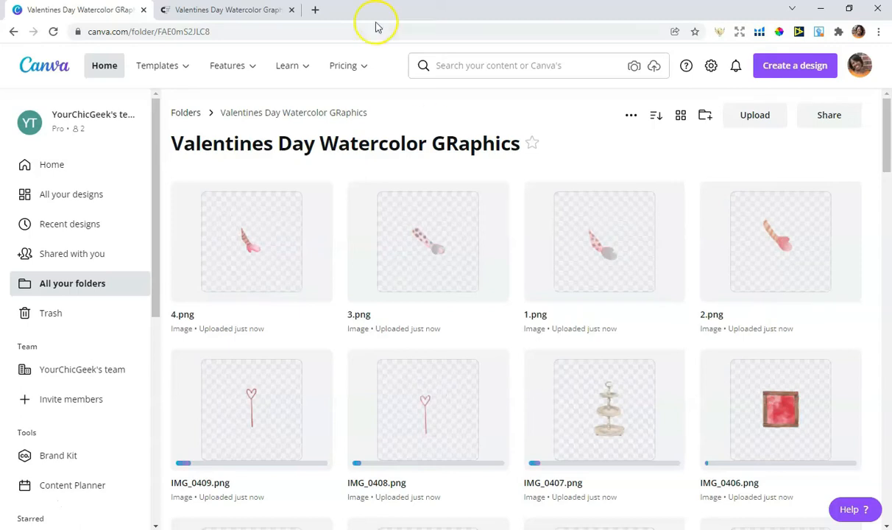
Switch to Creative Fabrica and search for "valentines day notebook kdp"
left_click(259, 10)
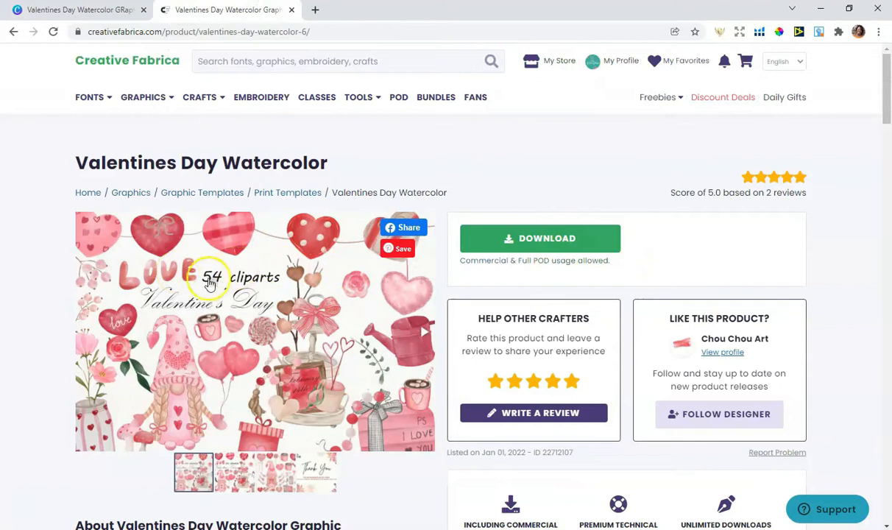
left_click(60, 11)
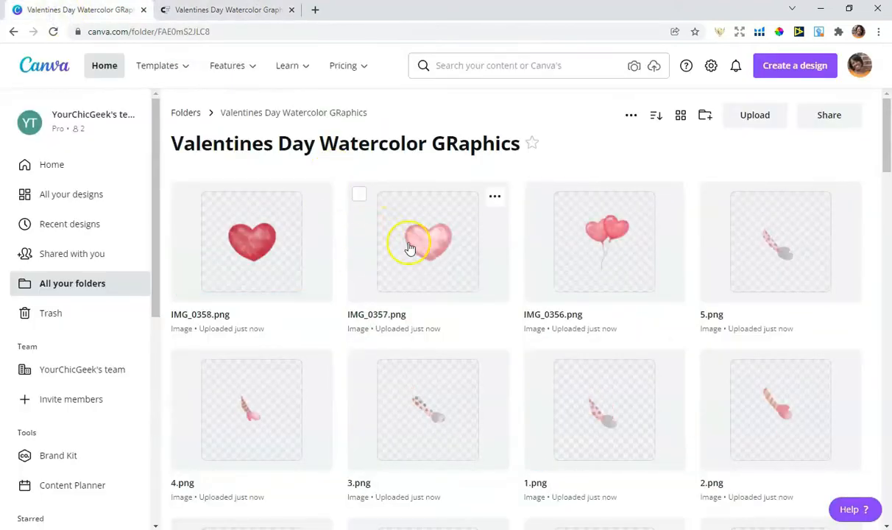
left_click(237, 11)
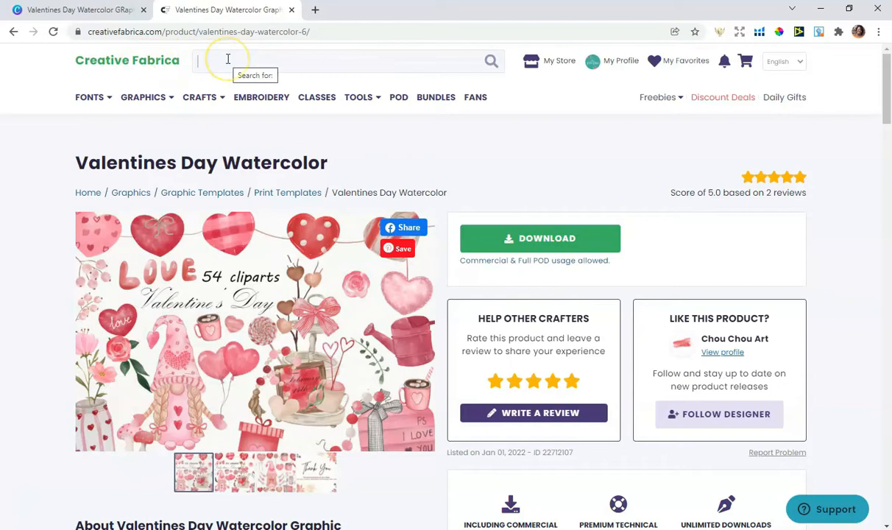
type("lentines day ")
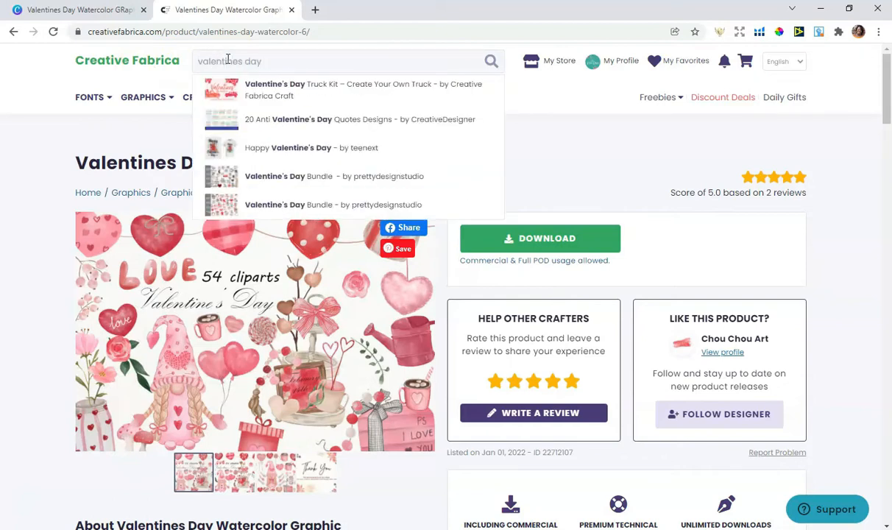
type("nbot")
key("BackSpace")
key("BackSpace")
type("oteb")
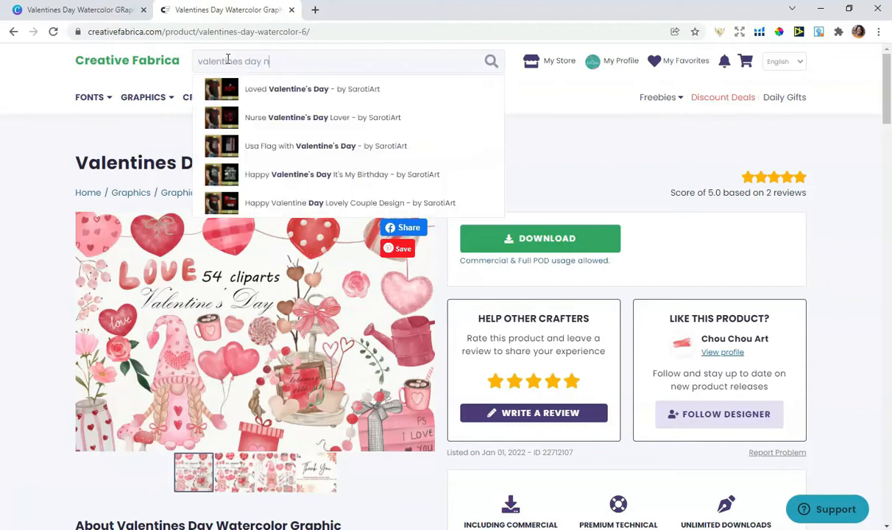
type("ook kdp")
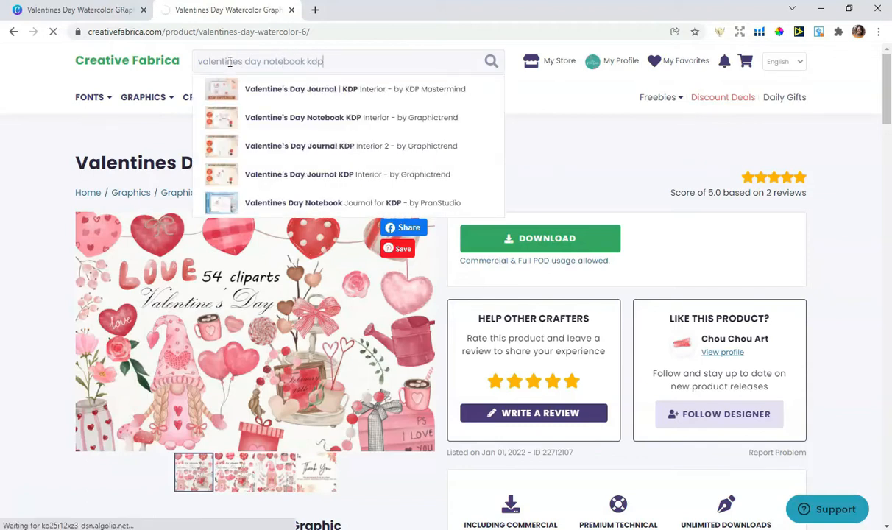
key("Return")
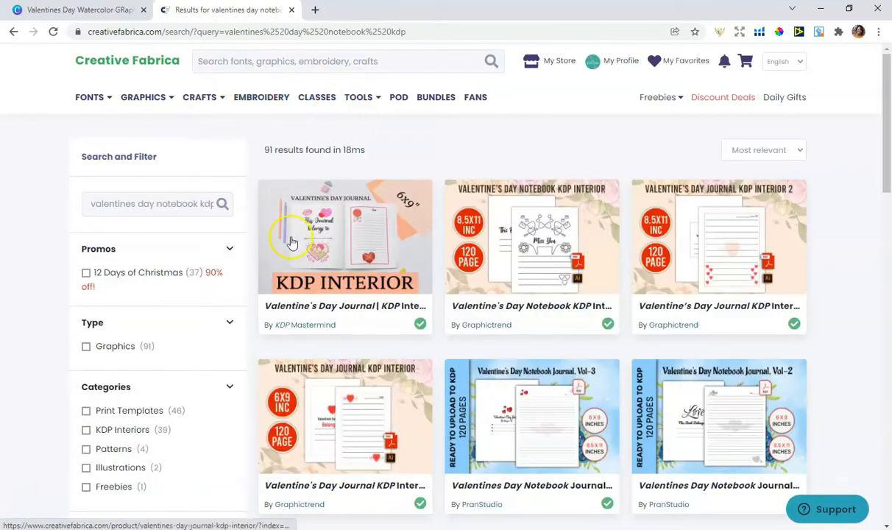
Browse the notebook interiors in the results and open the Valentine Lined Notebook 6x9 by Papeterie Bleu
scroll(551, 252, "down", 3)
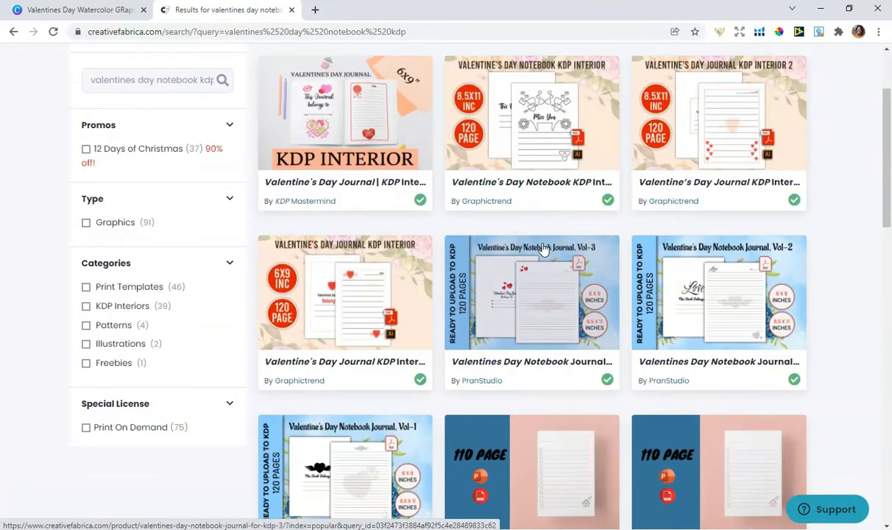
scroll(543, 250, "down", 6)
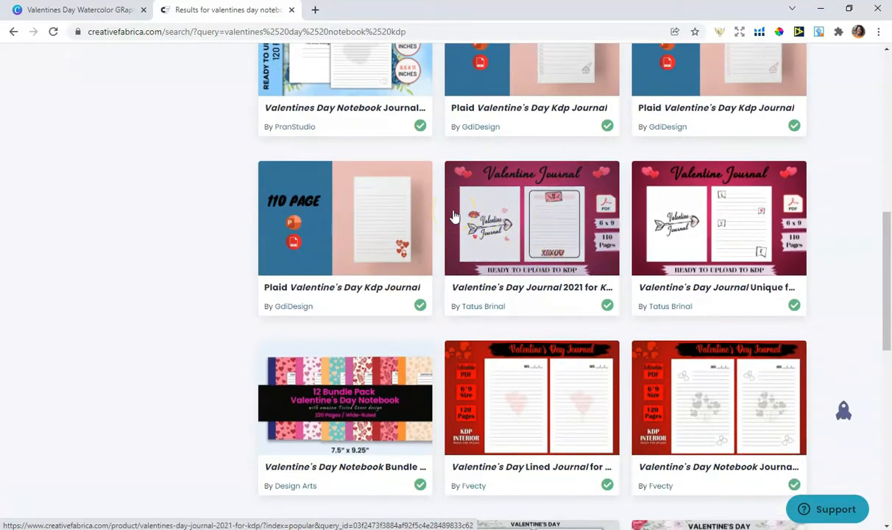
scroll(452, 213, "down", 5)
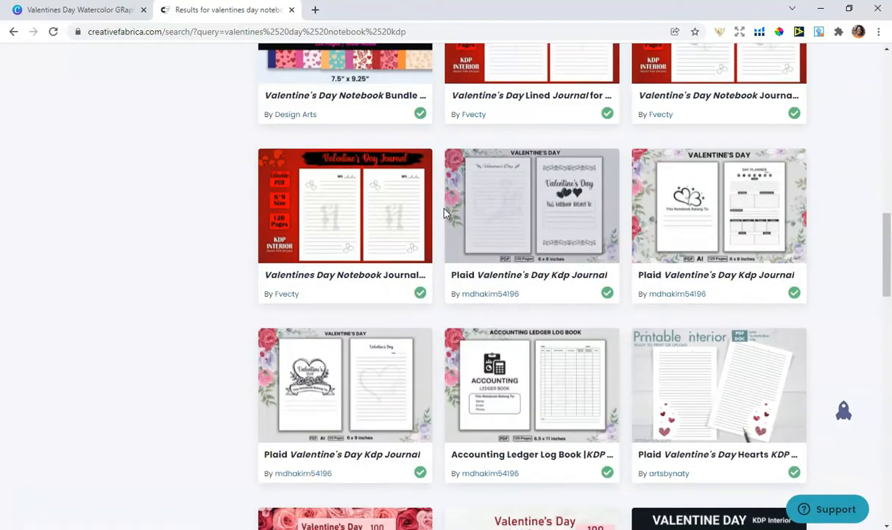
left_click(658, 401)
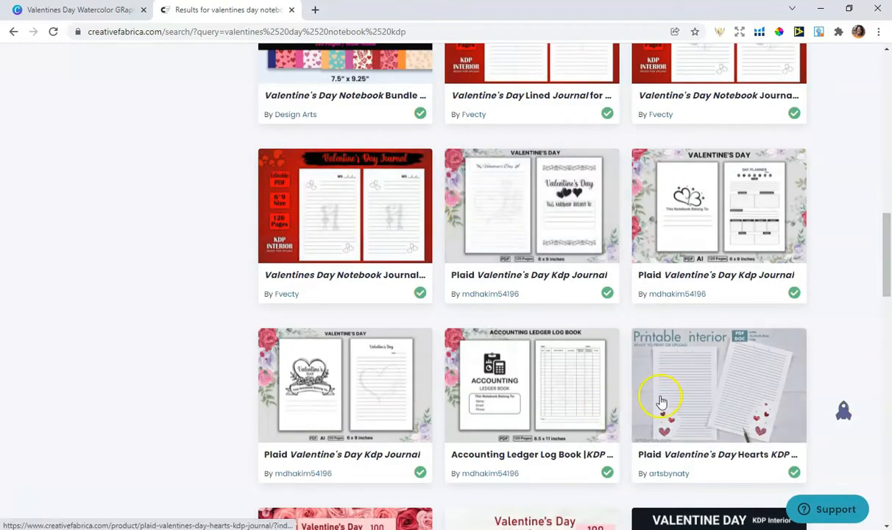
scroll(665, 377, "down", 2)
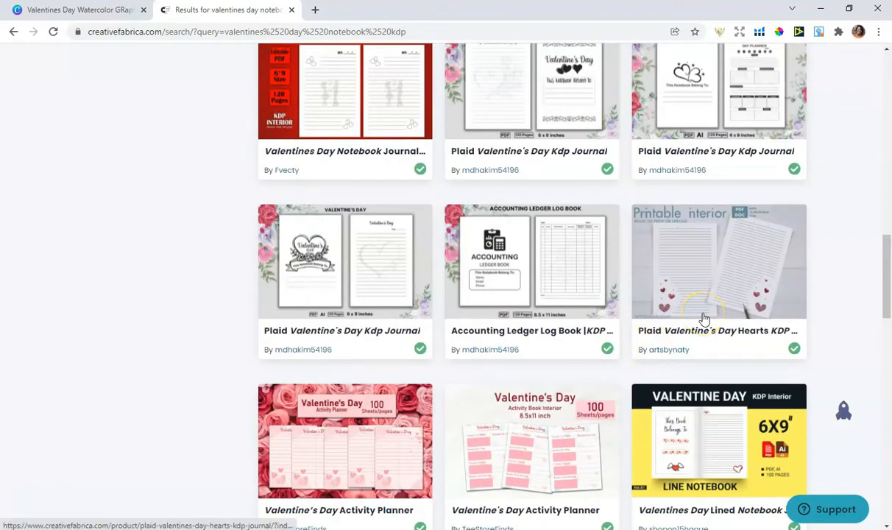
scroll(703, 307, "down", 4)
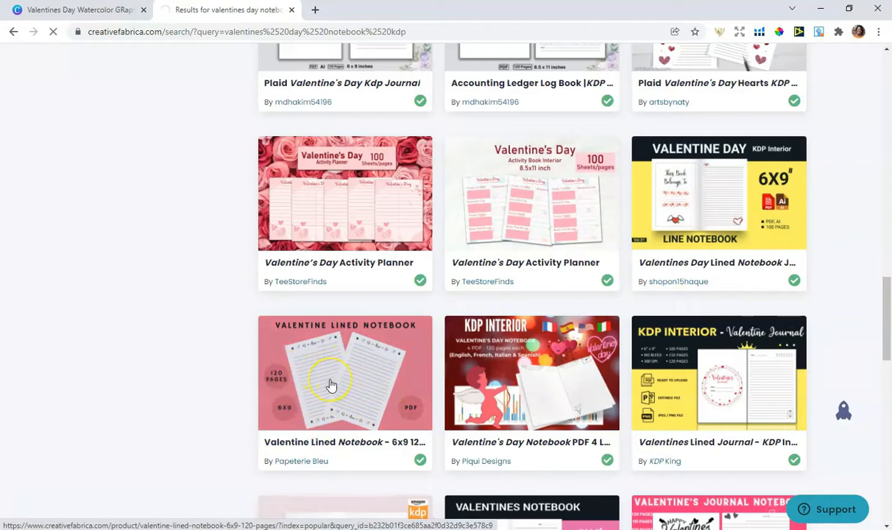
Look through the product's preview images and download the Valentine Lined Notebook interior
scroll(557, 346, "down", 2)
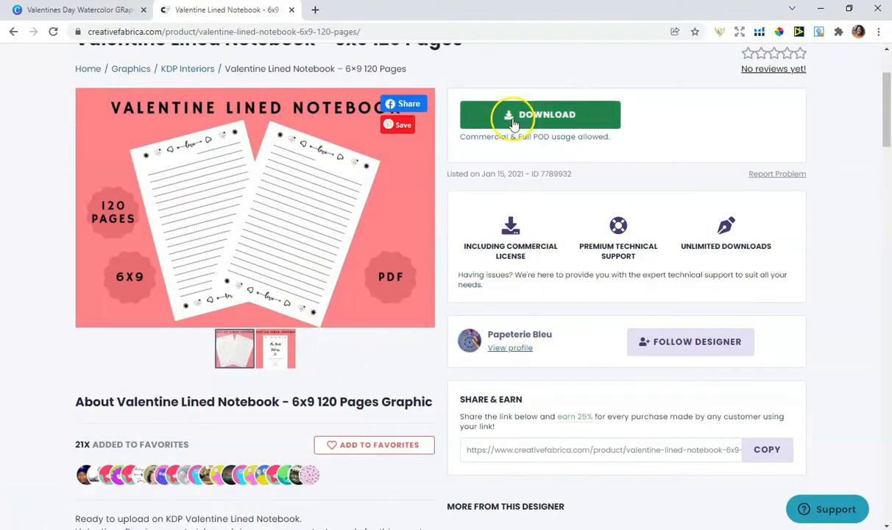
left_click(421, 211)
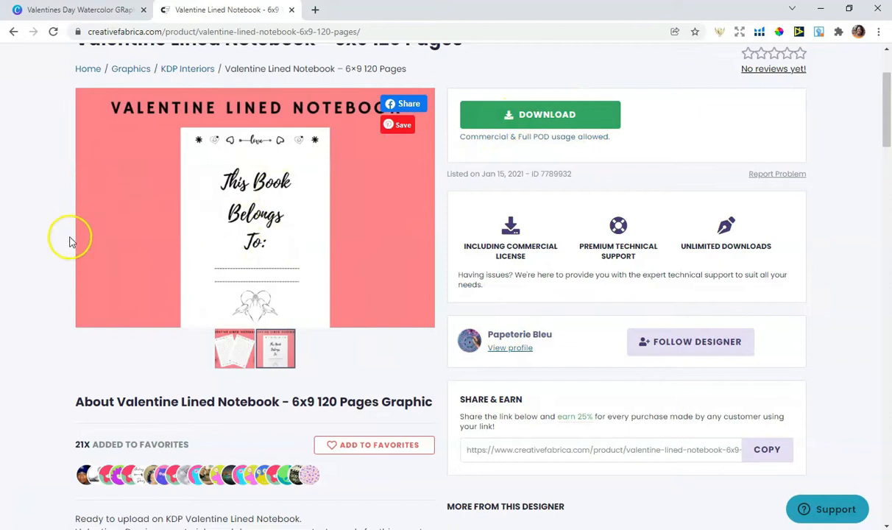
left_click(83, 210)
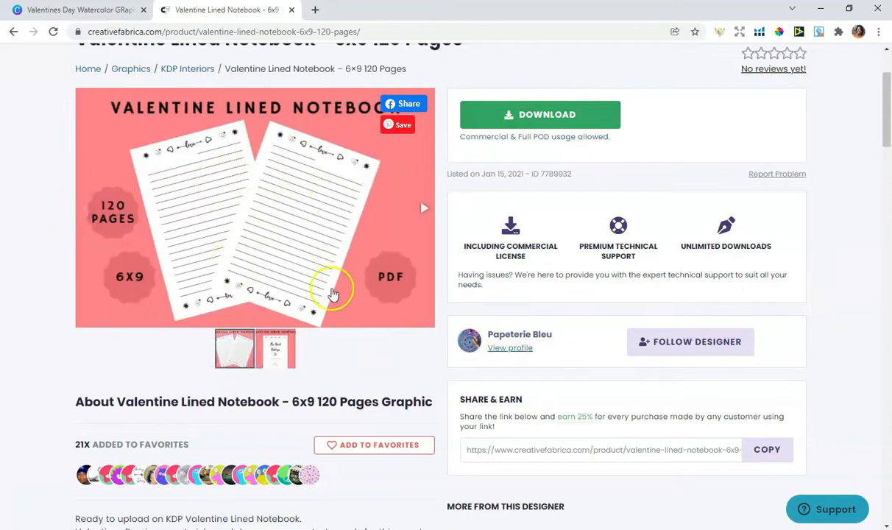
left_click(557, 122)
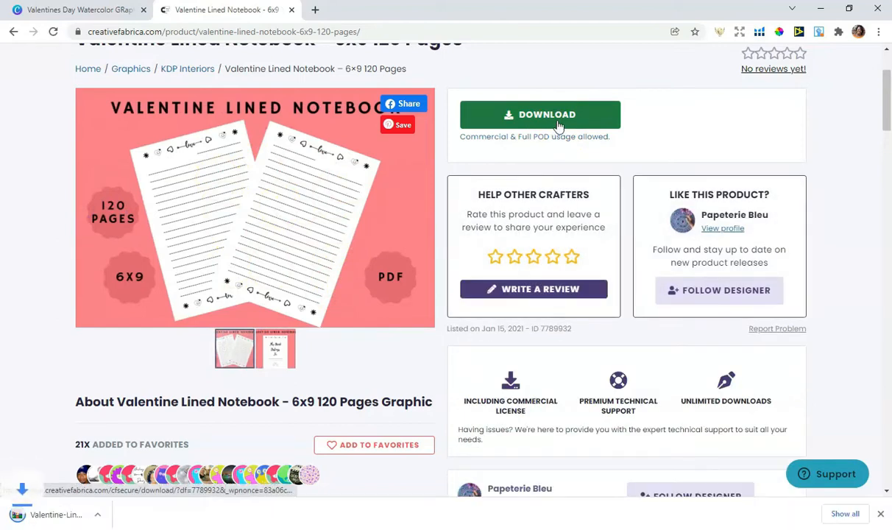
Open the downloaded zip, extract 120_pages_interior_6x9.pdf onto the desktop, and close the archive
left_click(74, 515)
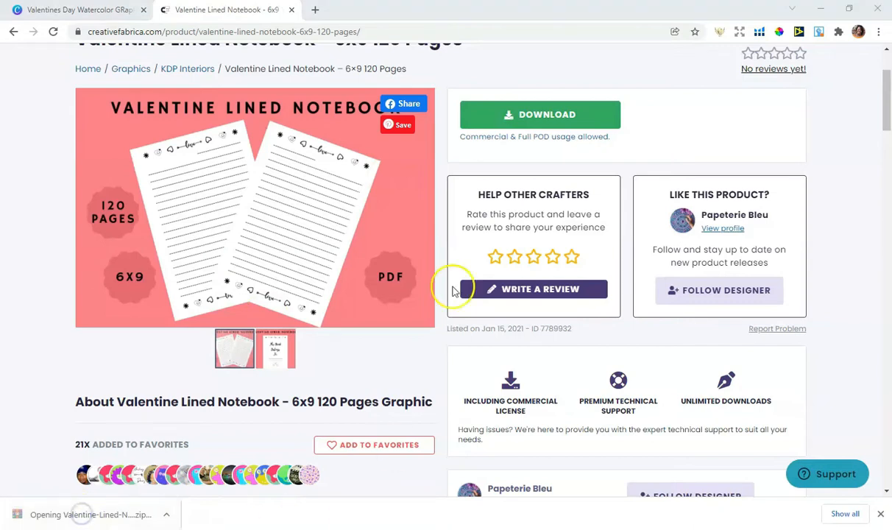
left_click(680, 68)
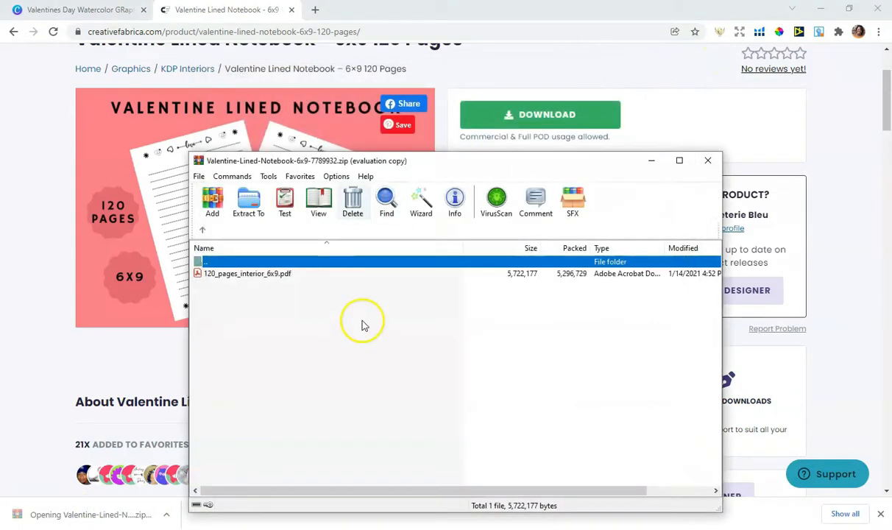
left_click(245, 278)
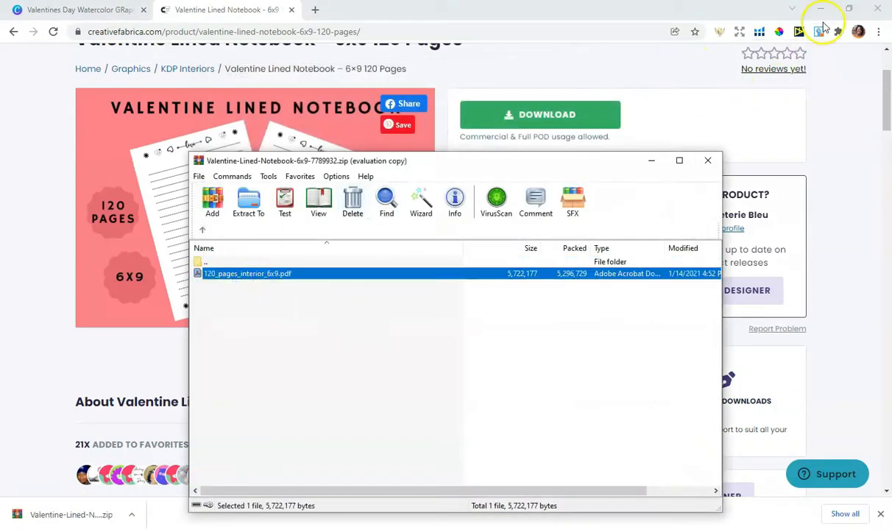
left_click(819, 8)
left_click_drag(340, 273, 657, 104)
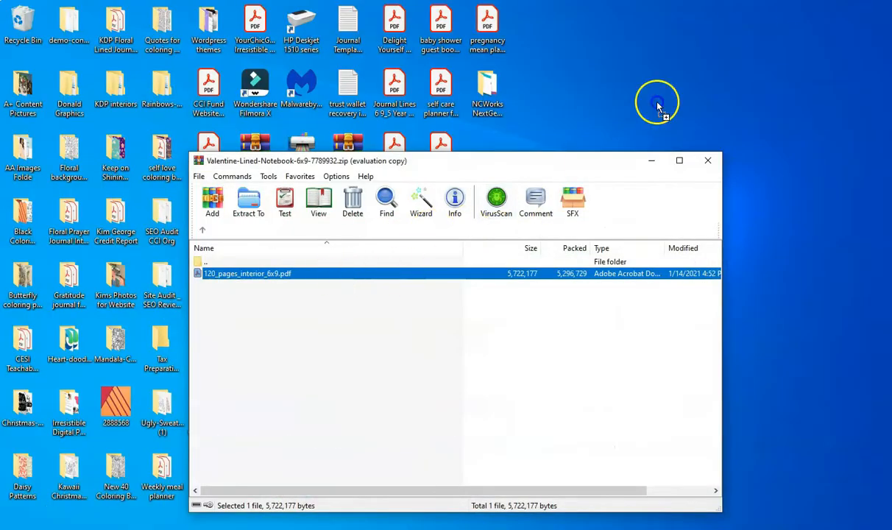
left_click(708, 162)
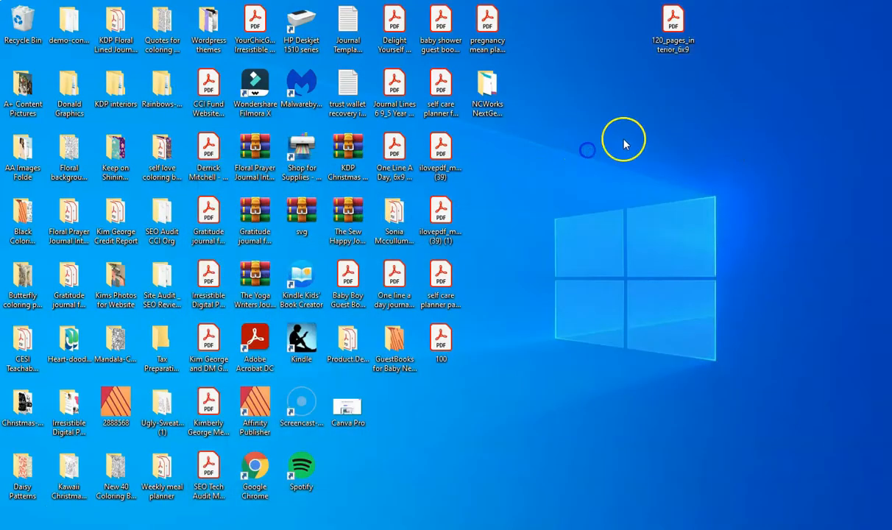
Open iLovePDF's Merge PDF page in a new browser tab, and minimise the browser to reach the desktop
left_click(528, 524)
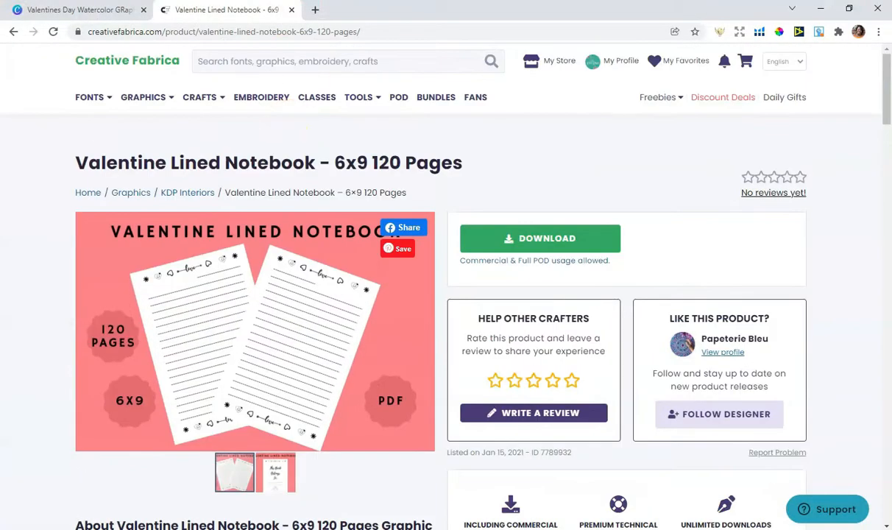
left_click(315, 11)
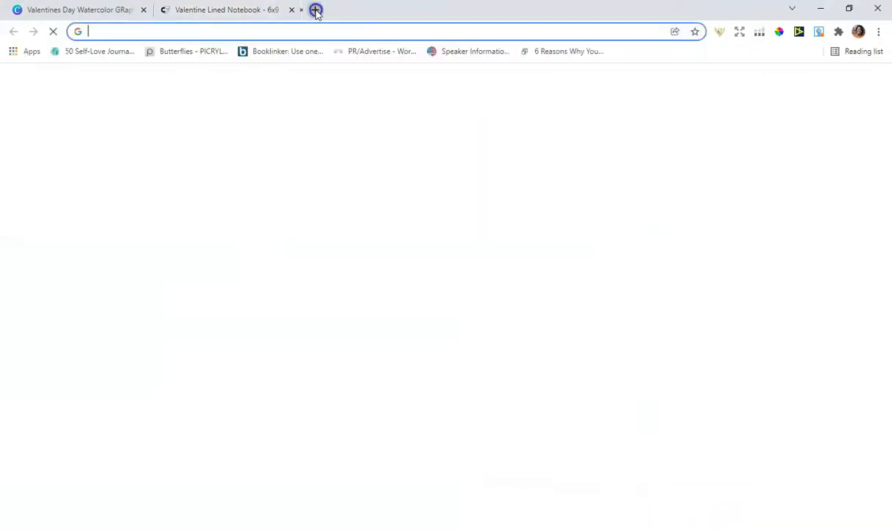
type("pd")
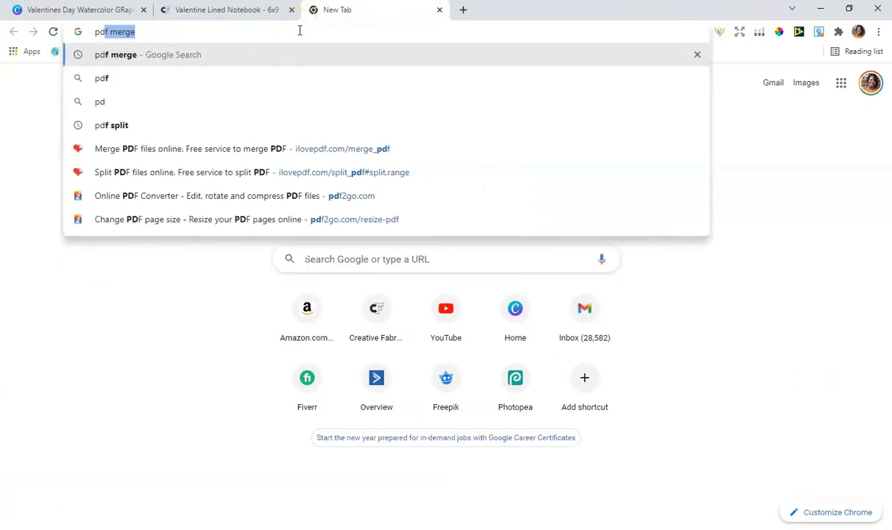
type("f merge")
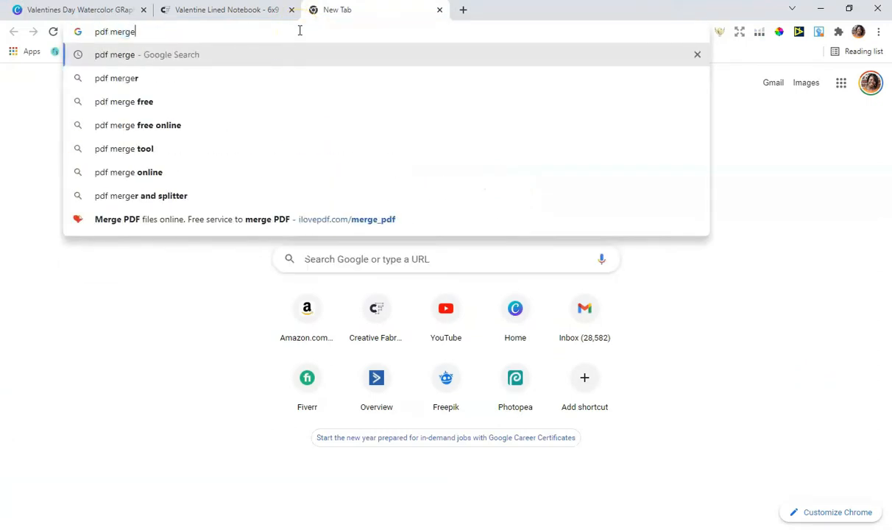
left_click(303, 221)
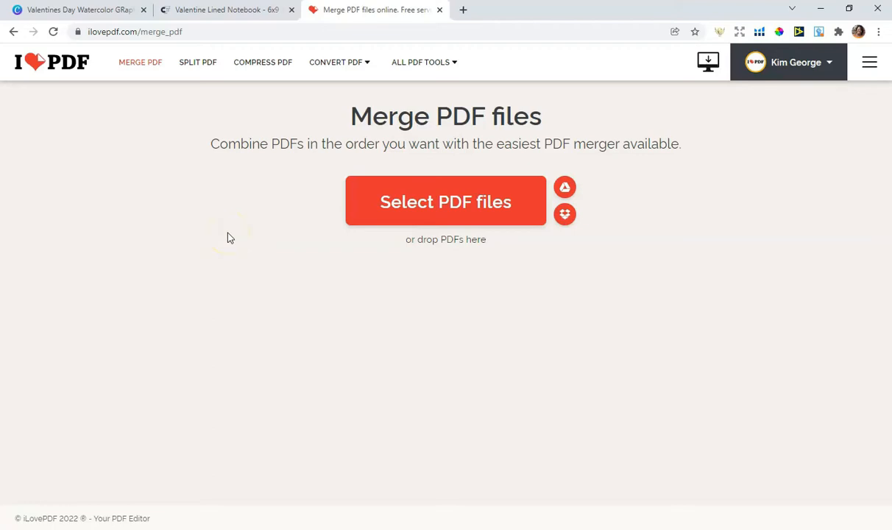
left_click(820, 9)
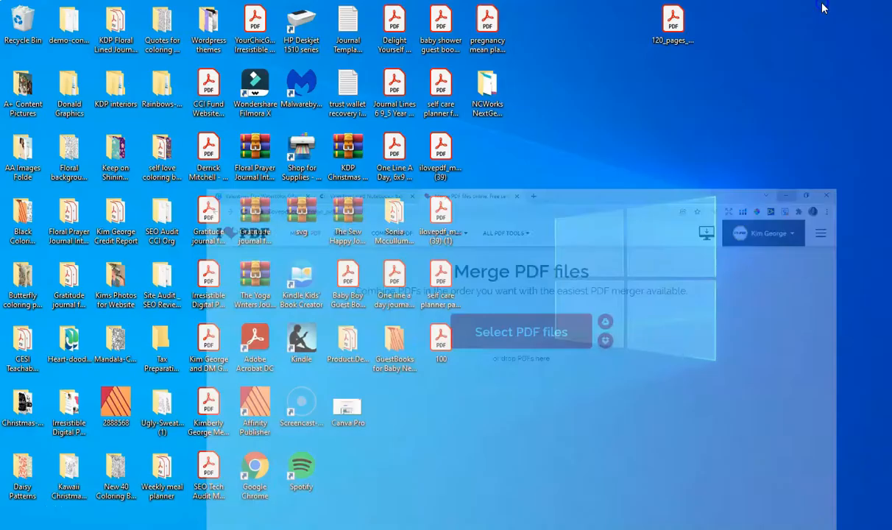
Move the 120_pages_interior_6x9 PDF icon to an empty spot near the middle of the desktop
left_click_drag(672, 31, 552, 257)
left_click(597, 193)
left_click(517, 297)
left_click(487, 239)
left_click(414, 200)
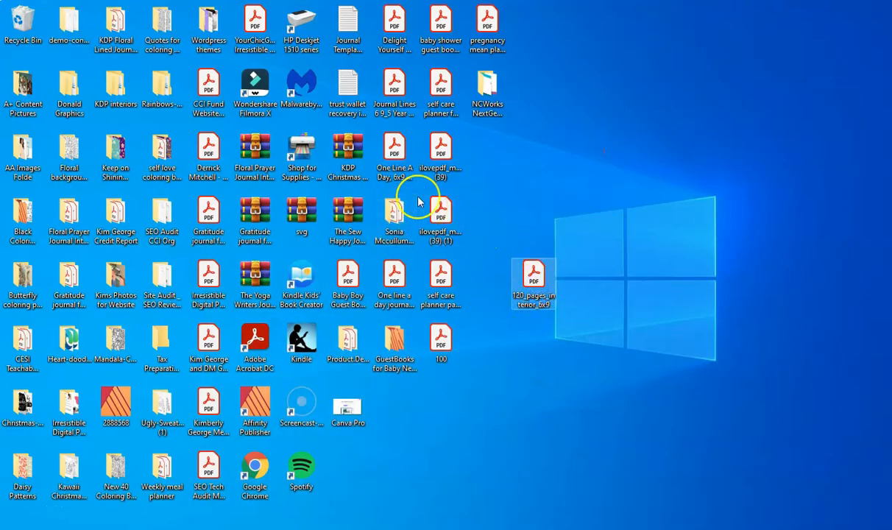
Open 120_pages_interior_6x9.pdf, look through its title page and first lined pages, and close the file
double_click(534, 276)
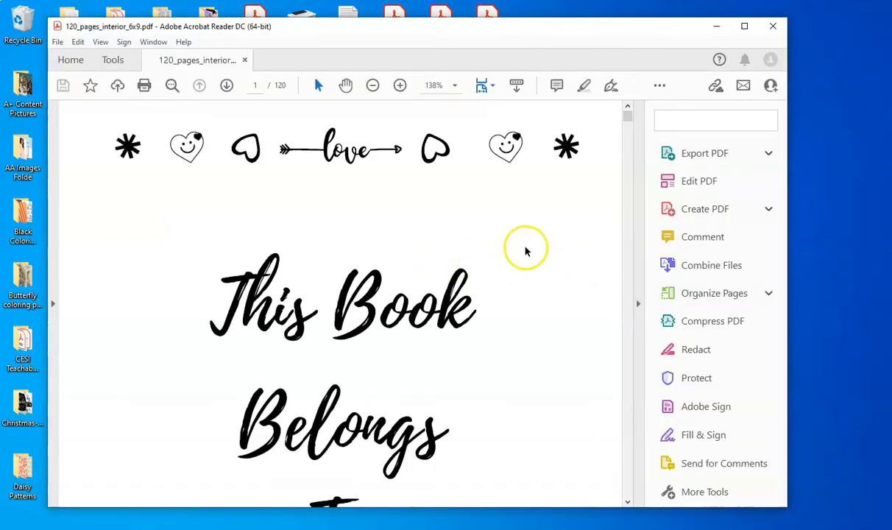
scroll(552, 244, "down", 3)
scroll(552, 244, "down", 10)
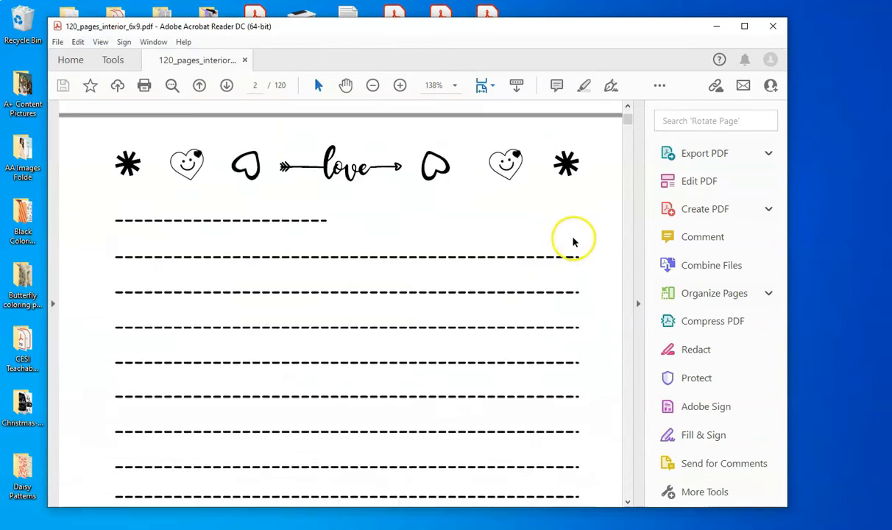
scroll(573, 242, "down", 10)
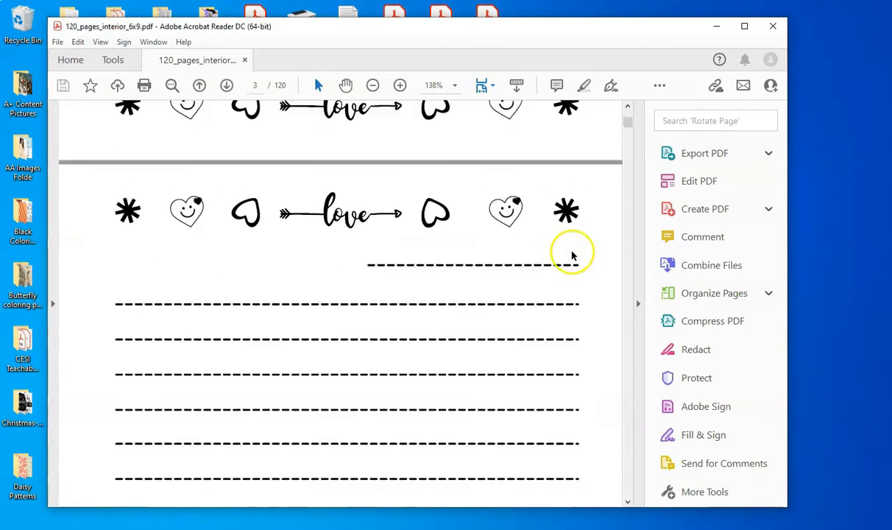
scroll(571, 258, "down", 5)
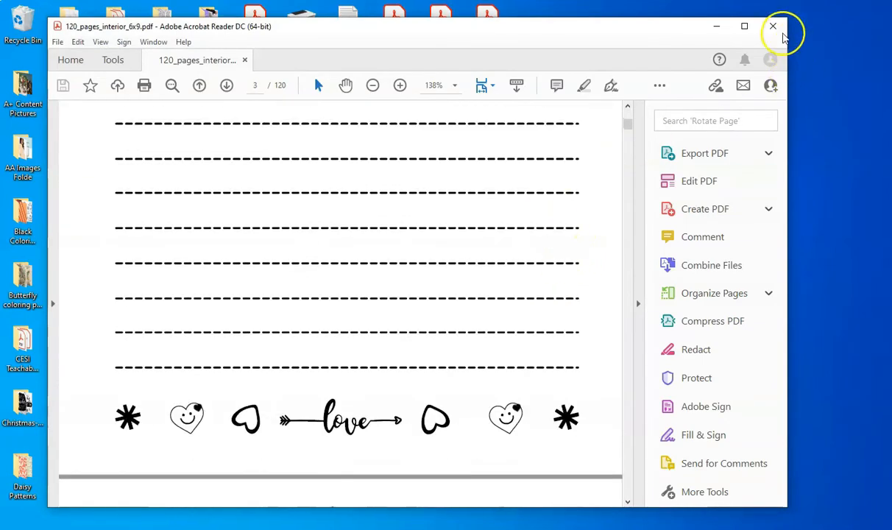
left_click(775, 27)
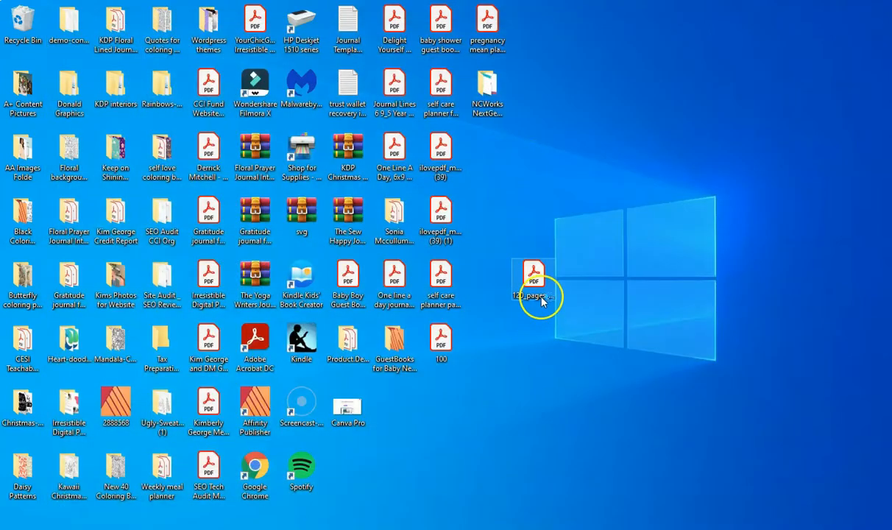
Reposition the interior PDF on the desktop, return to the browser, and place the Merge PDF tab ahead of the Valentine Lined Notebook tab
left_click_drag(543, 293, 591, 230)
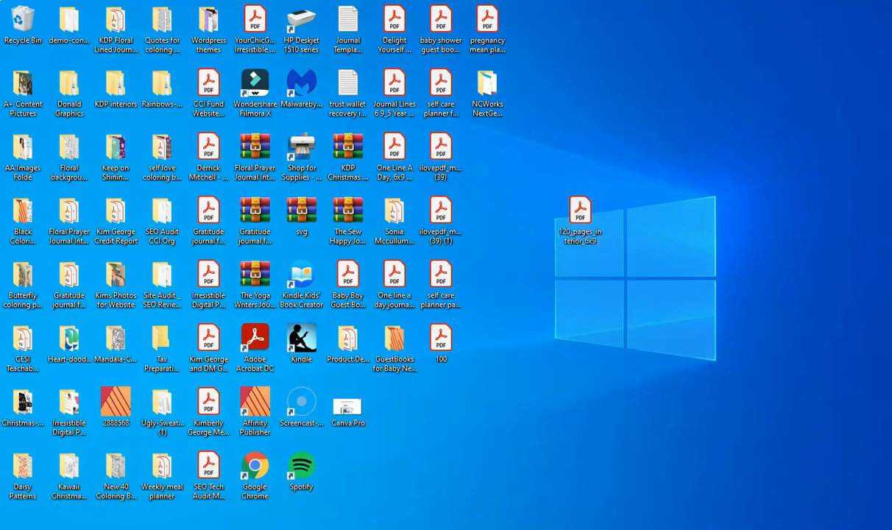
key("alt+Tab")
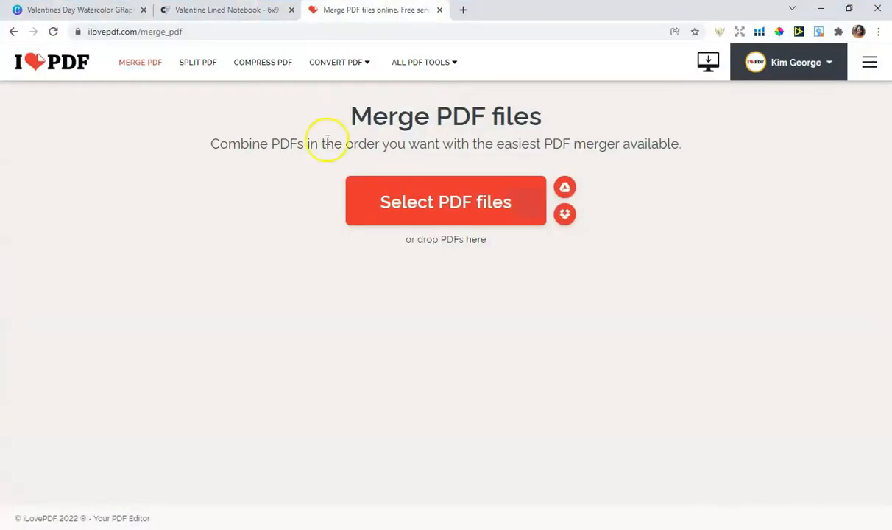
left_click(243, 10)
left_click(324, 11)
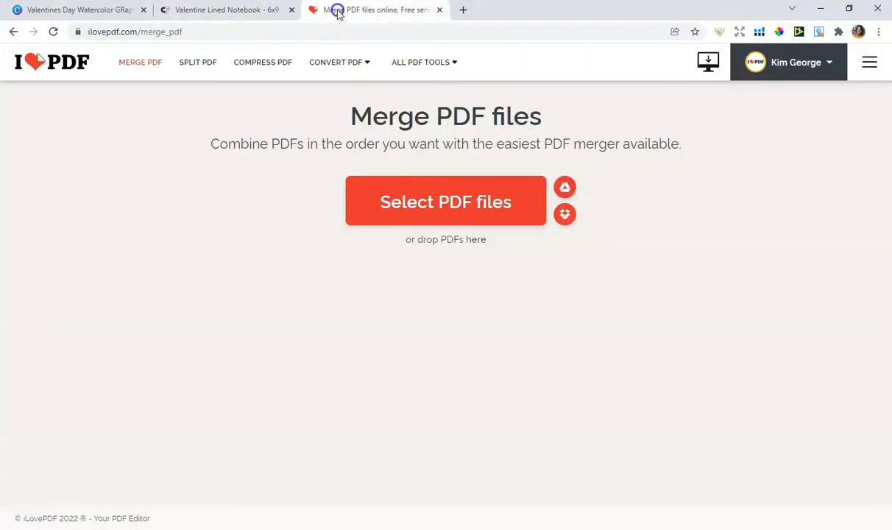
left_click_drag(337, 11, 235, 11)
Switch to Canva and look over the uploaded graphics in the Valentines Day Watercolor GRaphics folder
left_click(92, 10)
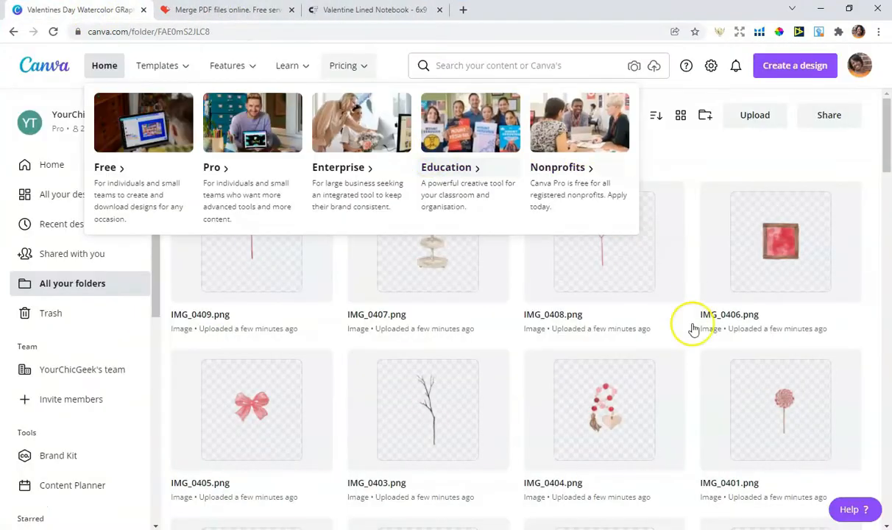
scroll(807, 280, "down", 9)
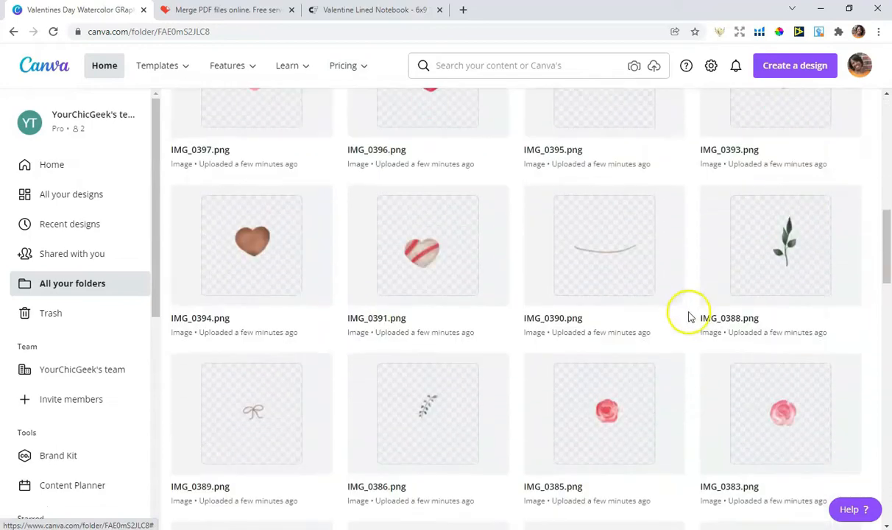
scroll(688, 318, "down", 10)
scroll(683, 318, "up", 8)
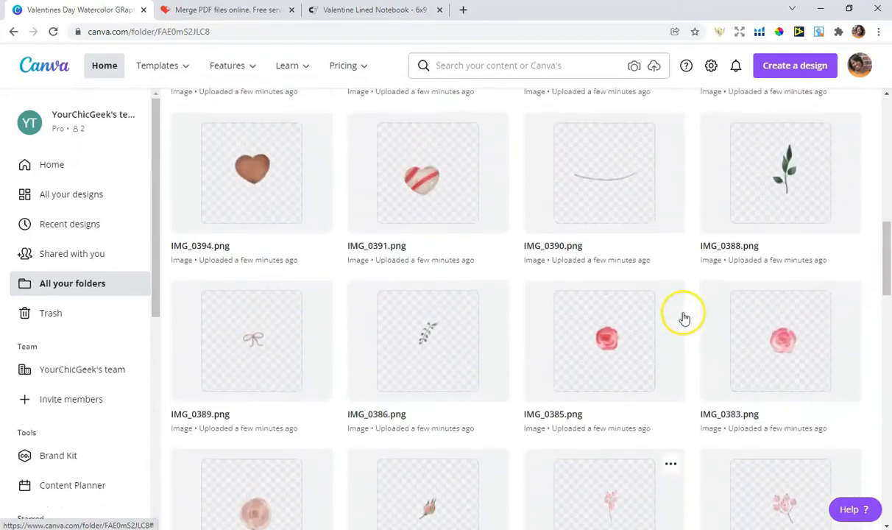
scroll(442, 229, "up", 10)
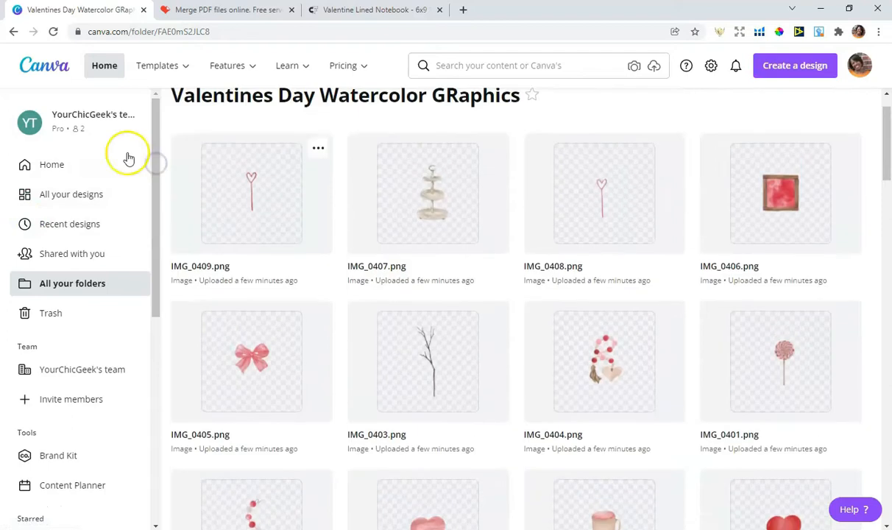
From Canva's home page, create a new custom-size design 6 in wide and 9 in high
left_click(56, 167)
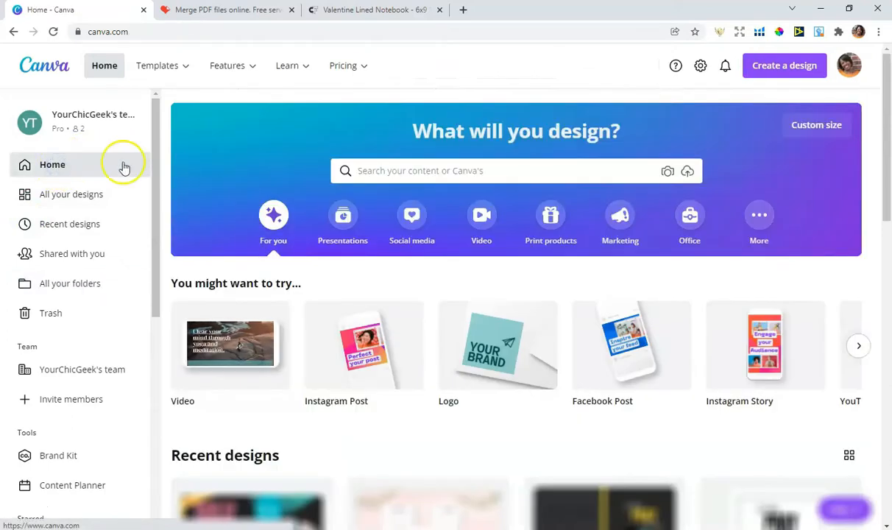
left_click(783, 69)
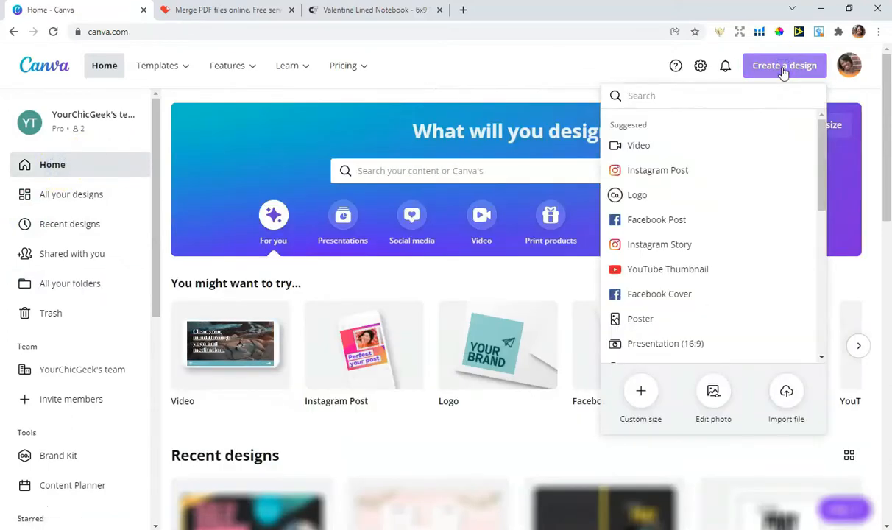
left_click(640, 396)
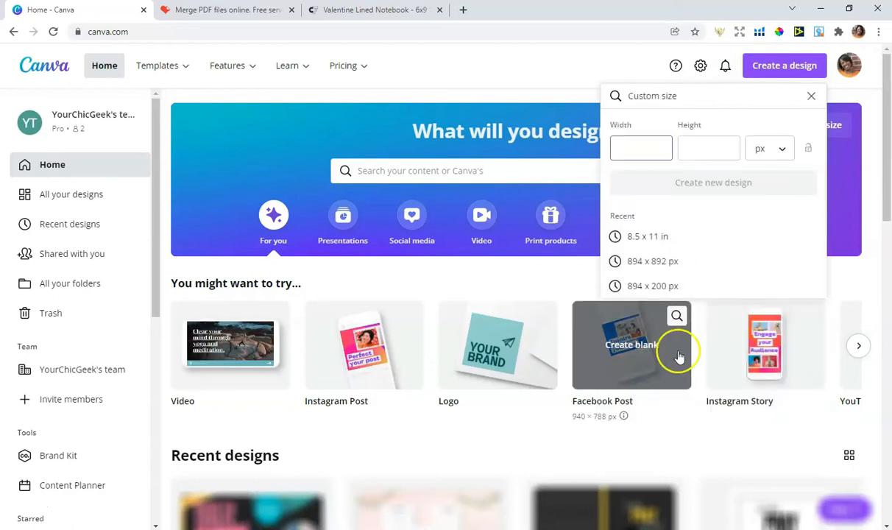
left_click(782, 149)
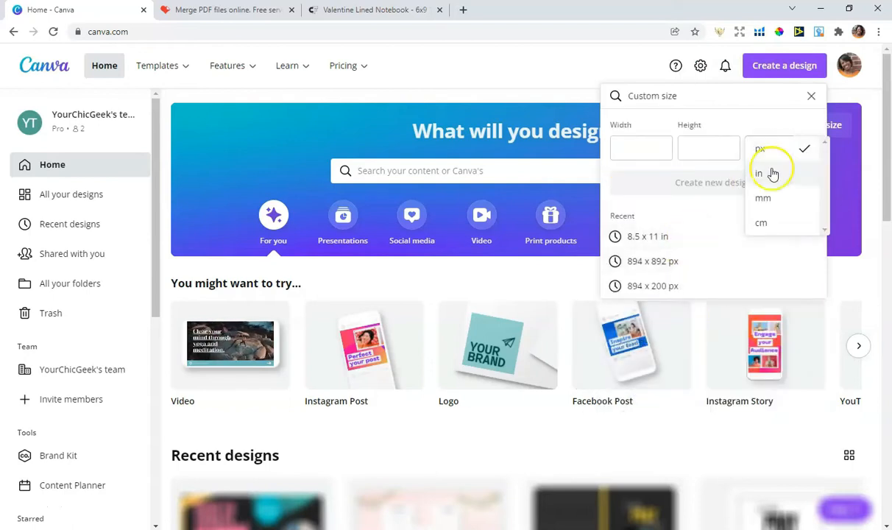
left_click(766, 173)
left_click(649, 150)
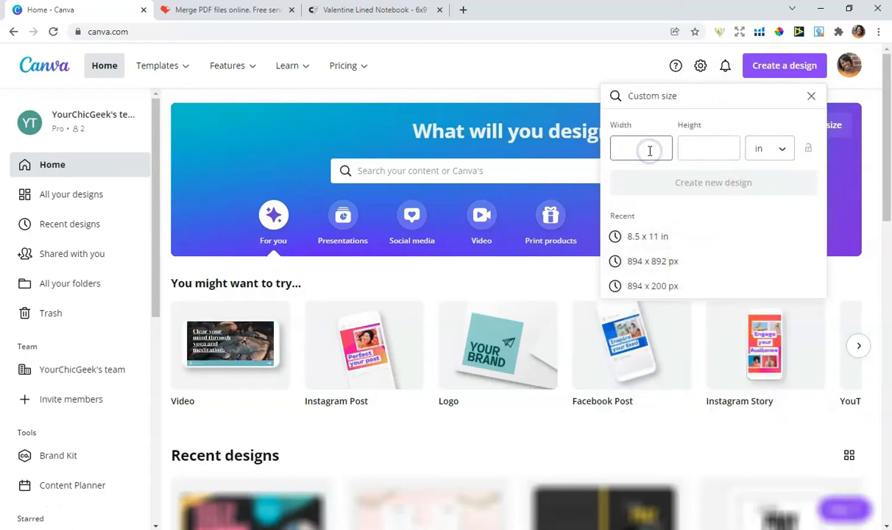
left_click(710, 148)
type("9")
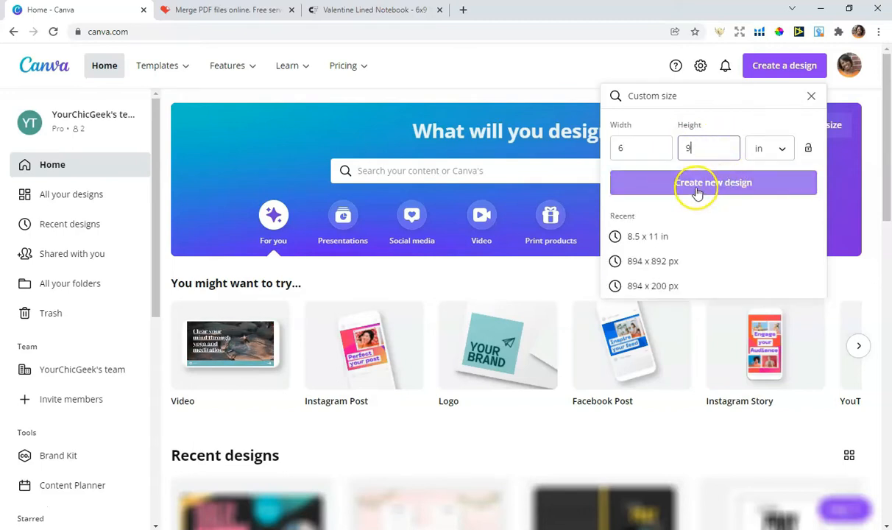
left_click(756, 183)
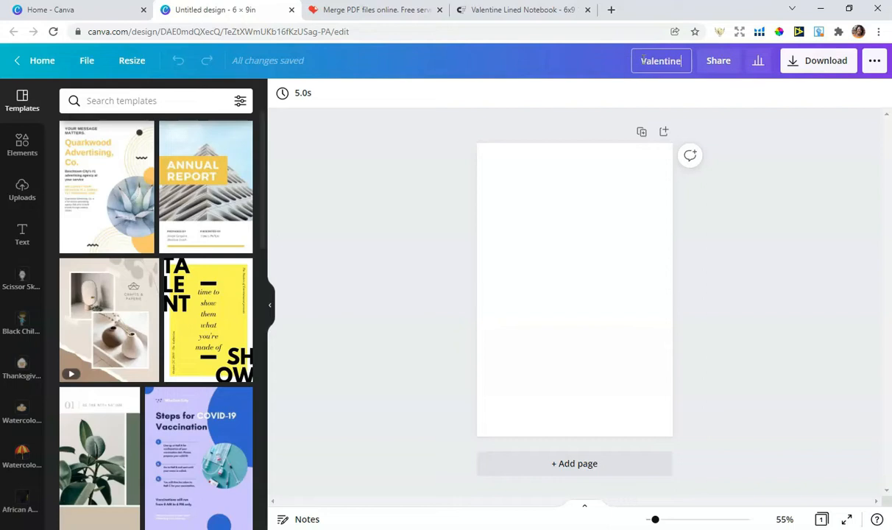
Name the new 6 × 9 in design Valentines Day Notebook
type("ebook")
key("Return")
left_click(424, 274)
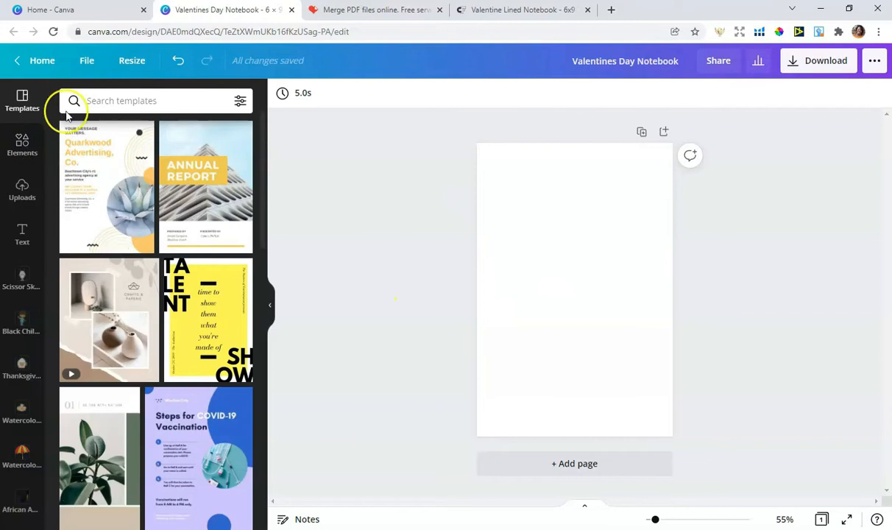
Search the templates for "valetines" and extend the search to "valetines day"
left_click(97, 102)
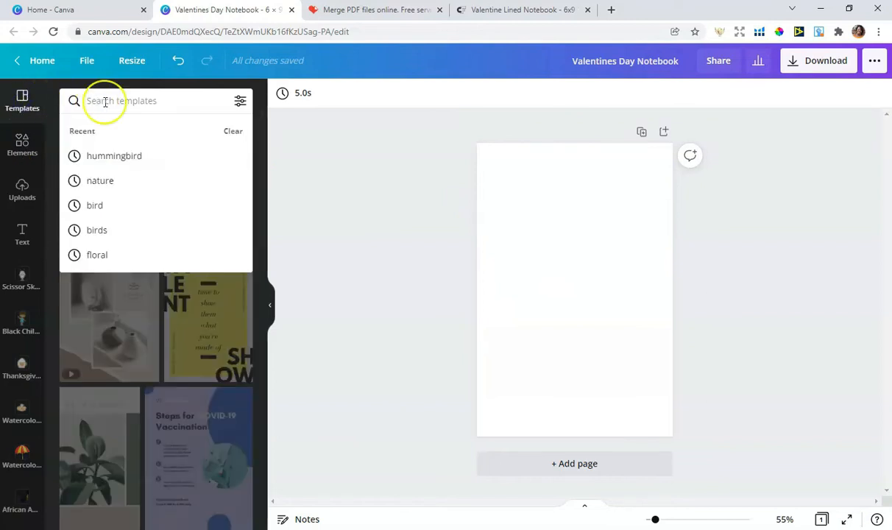
type("valetine")
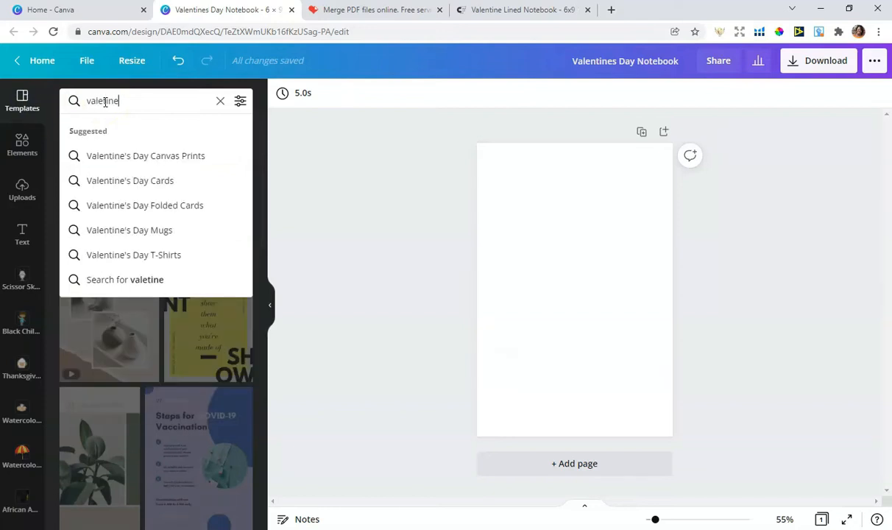
key("Return")
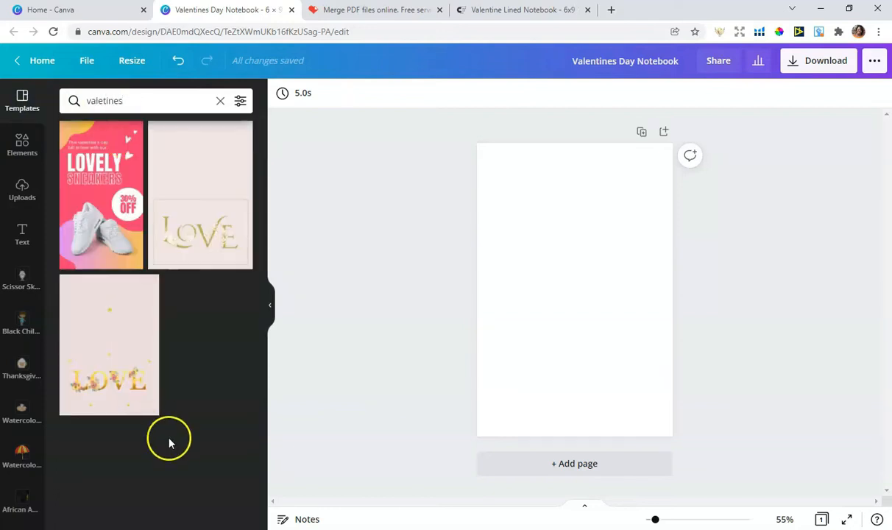
left_click(146, 105)
type("da")
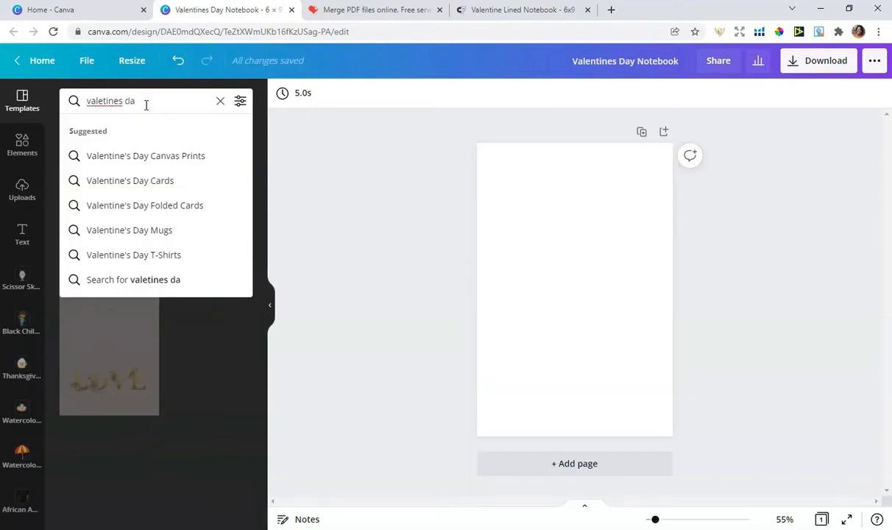
type("y")
key("Return")
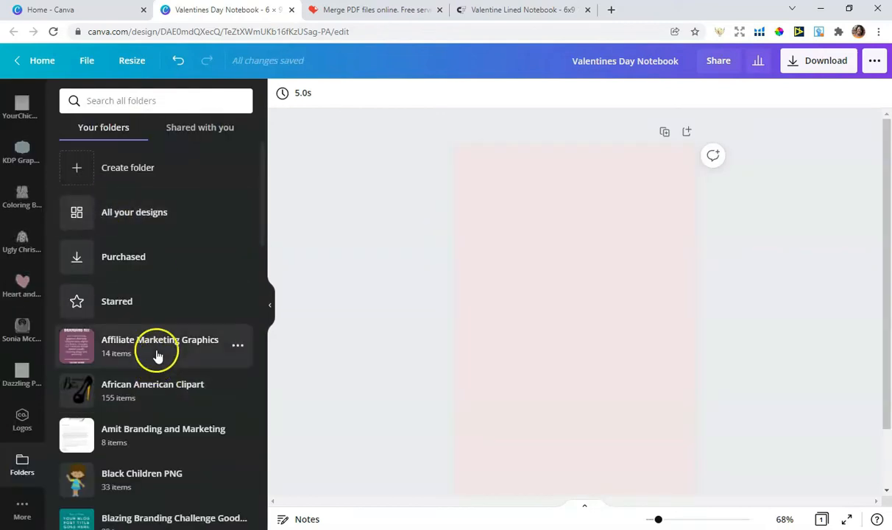
Search the Canva folders for "valentines" and open the Valentines Day Watercolor GRaphics folder in the editor
scroll(155, 354, "down", 3)
left_click(144, 99)
type("vc")
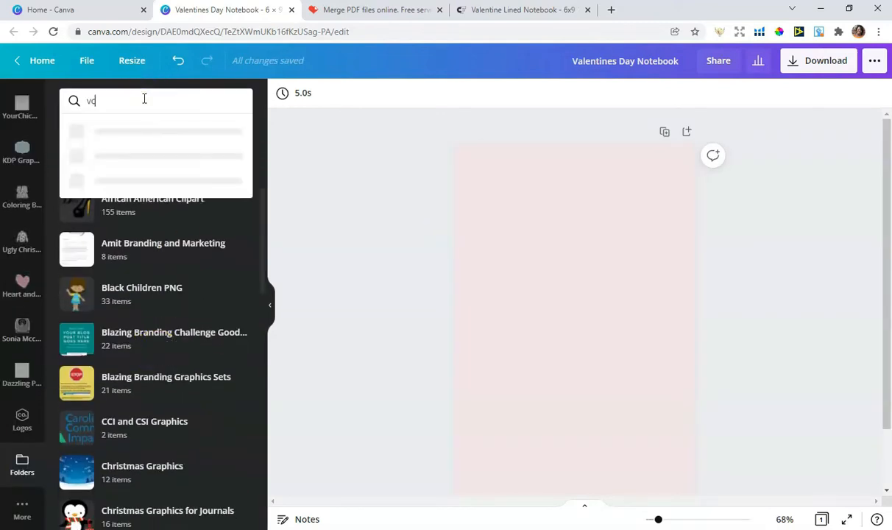
key("BackSpace")
type("alentines")
left_click(144, 131)
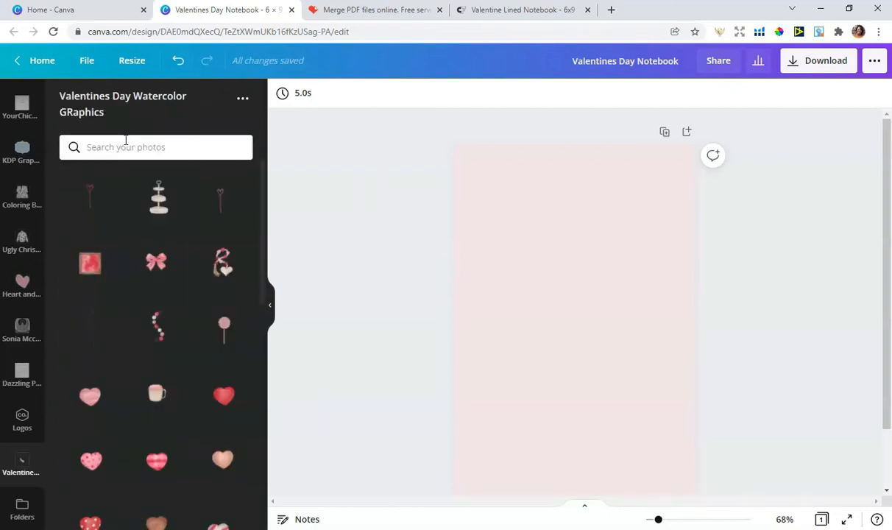
Add the cream mug with the pink top to the page and crop away the empty space around it
left_click(616, 212)
left_click(156, 397)
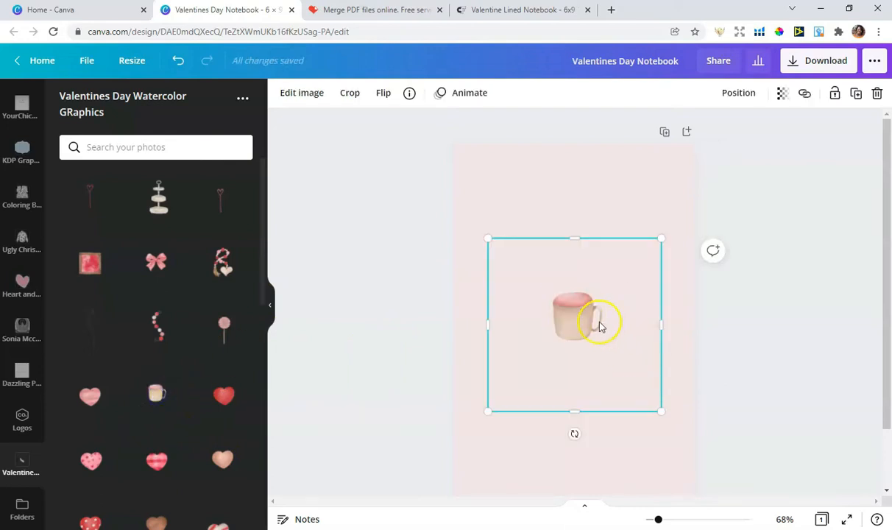
double_click(618, 332)
left_click_drag(661, 411, 623, 354)
left_click_drag(499, 347, 539, 350)
Enlarge the cropped mug to about half the page width and centre it horizontally on the pink page
left_click_drag(622, 240, 649, 251)
left_click(794, 319)
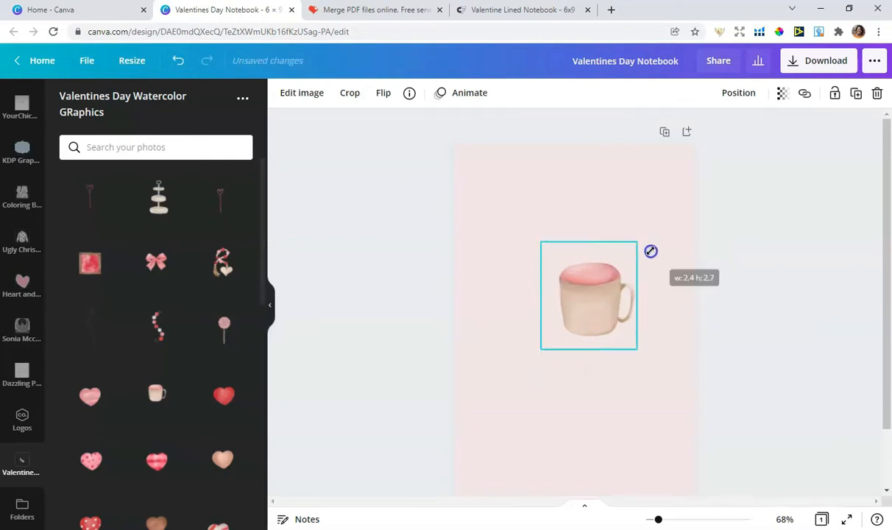
left_click_drag(540, 348, 501, 366)
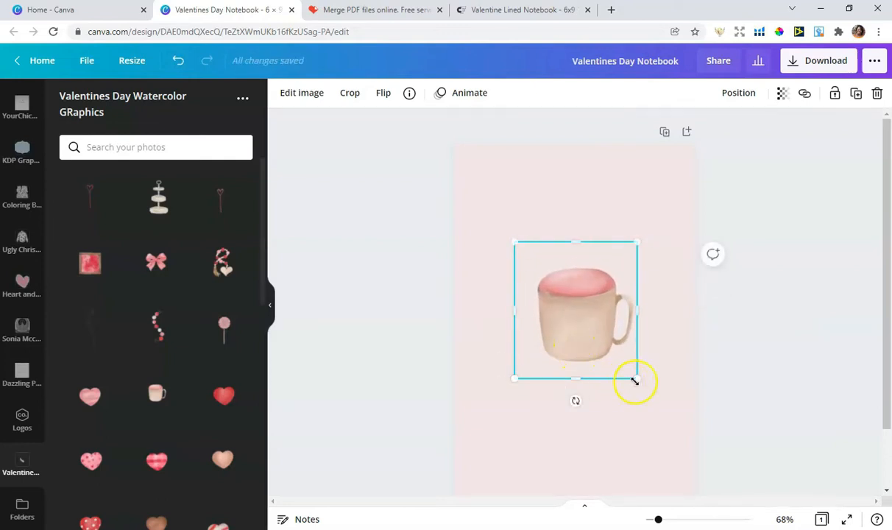
left_click_drag(635, 380, 640, 383)
left_click(766, 341)
left_click_drag(574, 336, 571, 335)
left_click_drag(513, 241, 507, 237)
left_click(390, 313)
left_click_drag(561, 279, 572, 286)
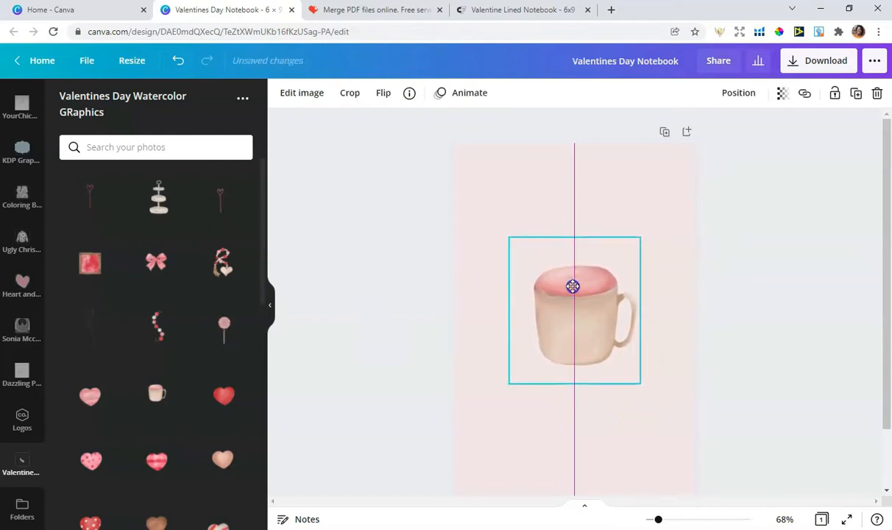
left_click(328, 299)
Add the pink long-stemmed flower, shrink it to fit the mug's front and place it there as decoration
scroll(245, 386, "down", 3)
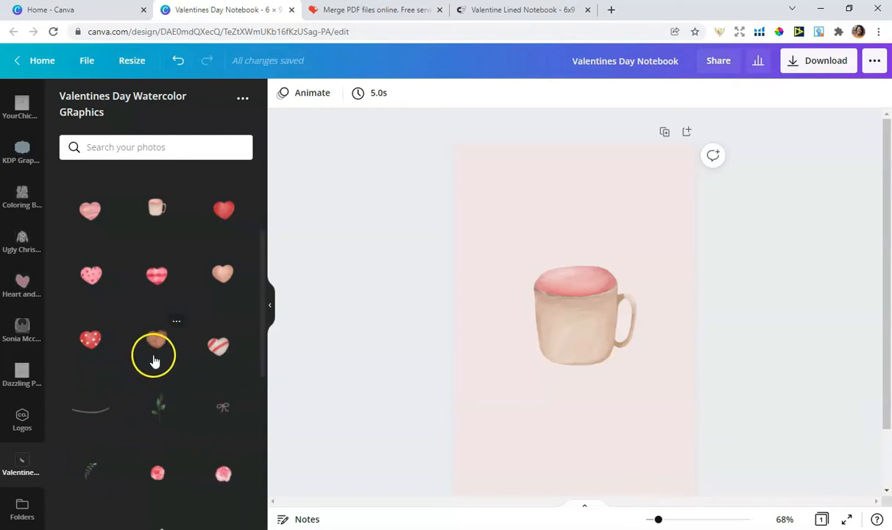
scroll(154, 354, "down", 5)
scroll(151, 355, "down", 1)
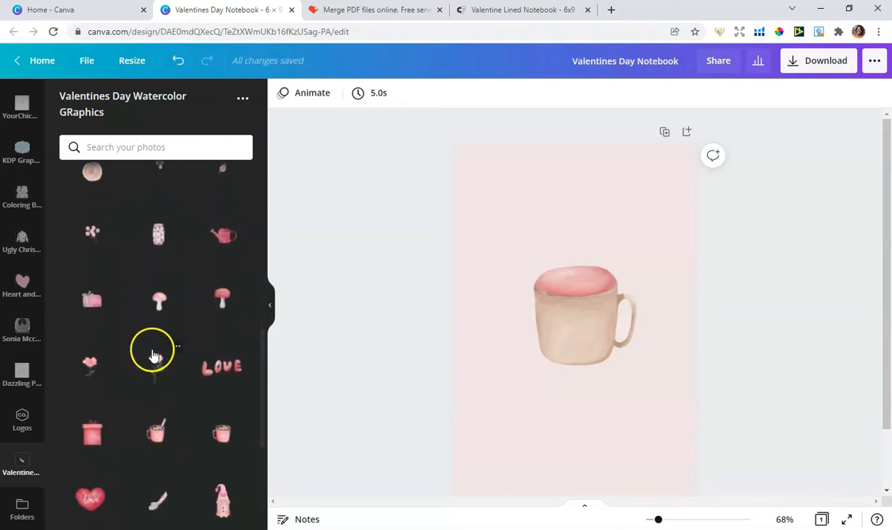
scroll(155, 357, "down", 2)
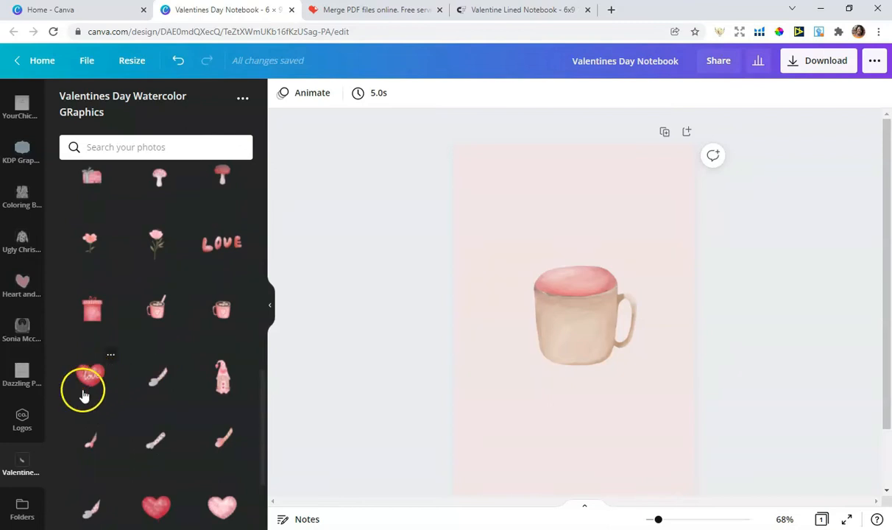
left_click(156, 243)
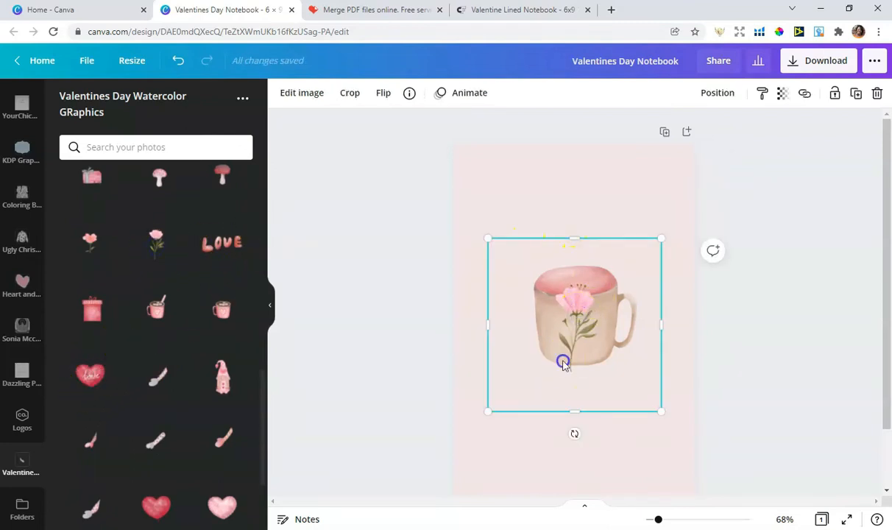
left_click_drag(489, 412, 526, 379)
left_click_drag(660, 239, 631, 275)
left_click_drag(588, 325, 580, 323)
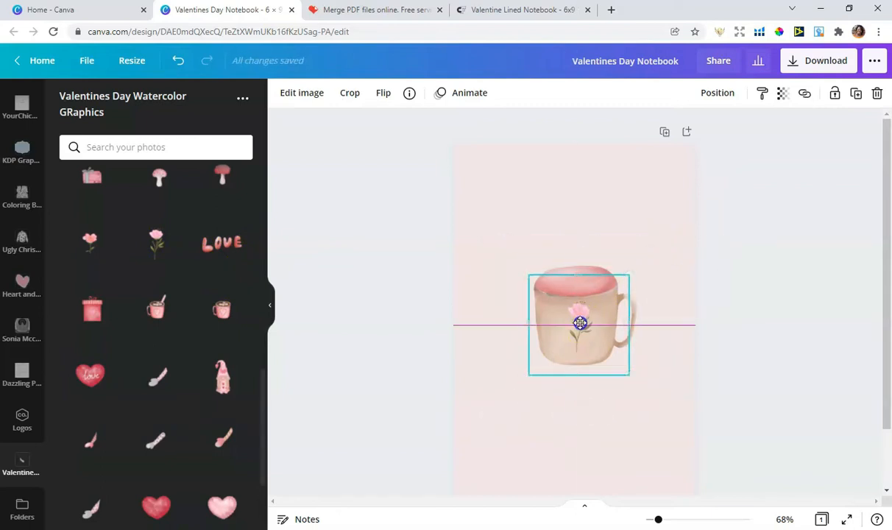
left_click(731, 348)
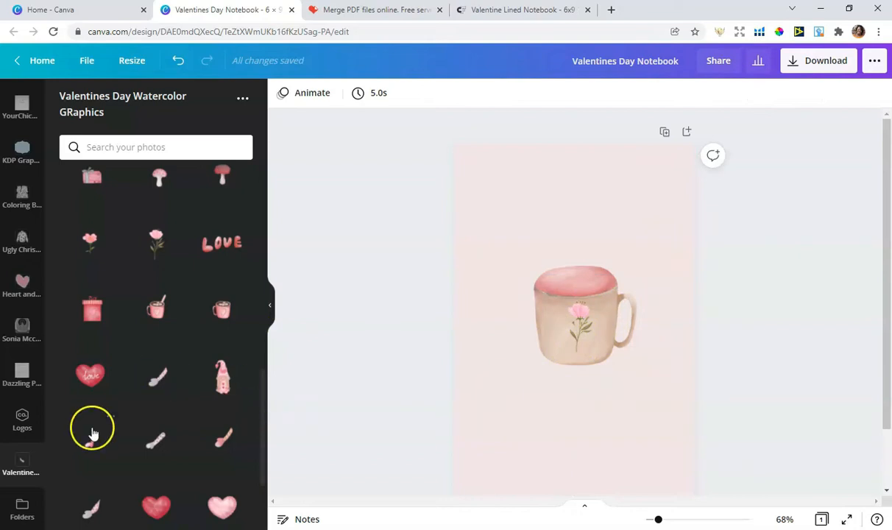
Add the pink heart balloons near the page's upper-left corner, tilt them clockwise and move them partly off the left page edge
scroll(130, 324, "down", 2)
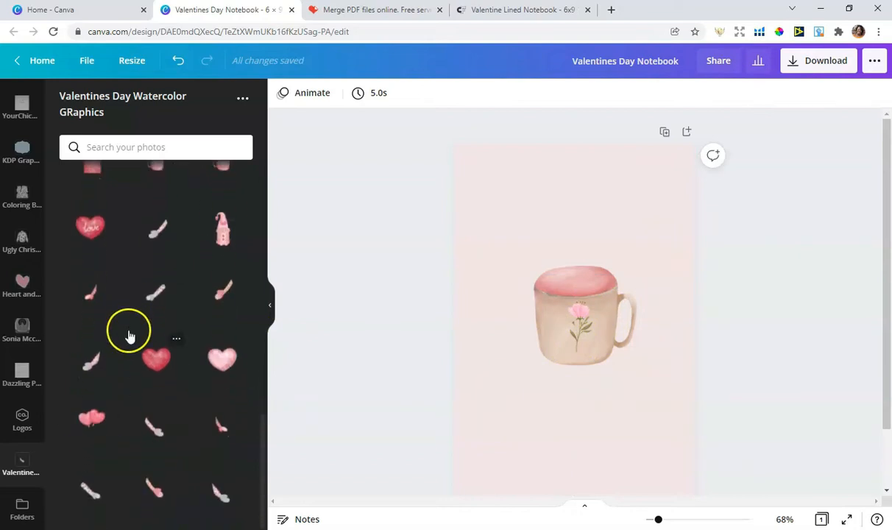
left_click(90, 417)
left_click_drag(577, 324, 479, 175)
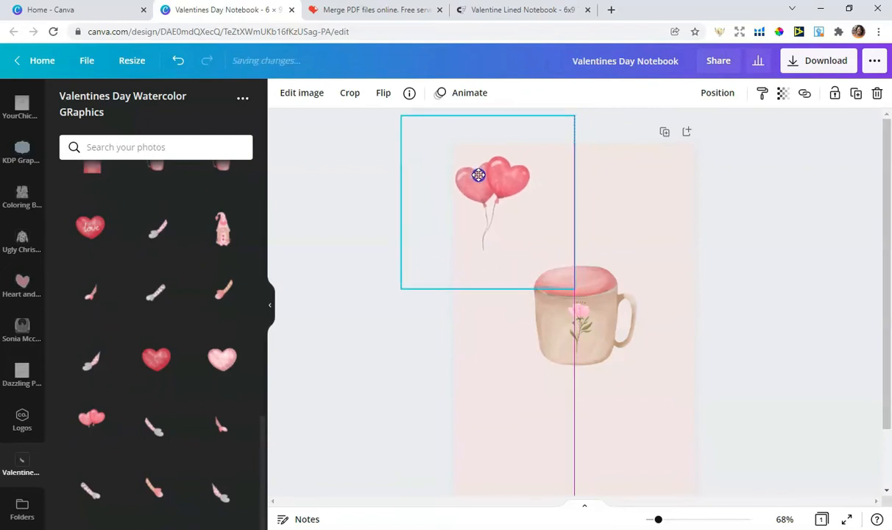
left_click_drag(479, 312, 459, 312)
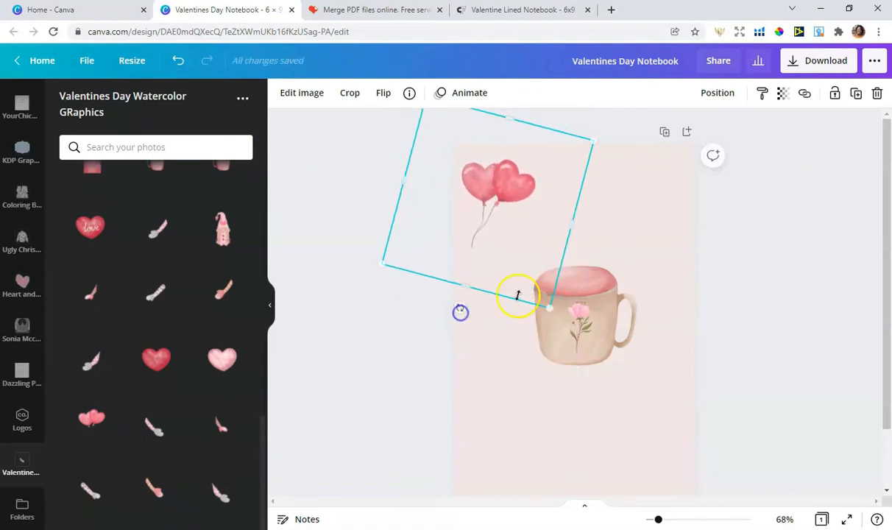
left_click_drag(379, 264, 330, 264)
left_click(333, 175)
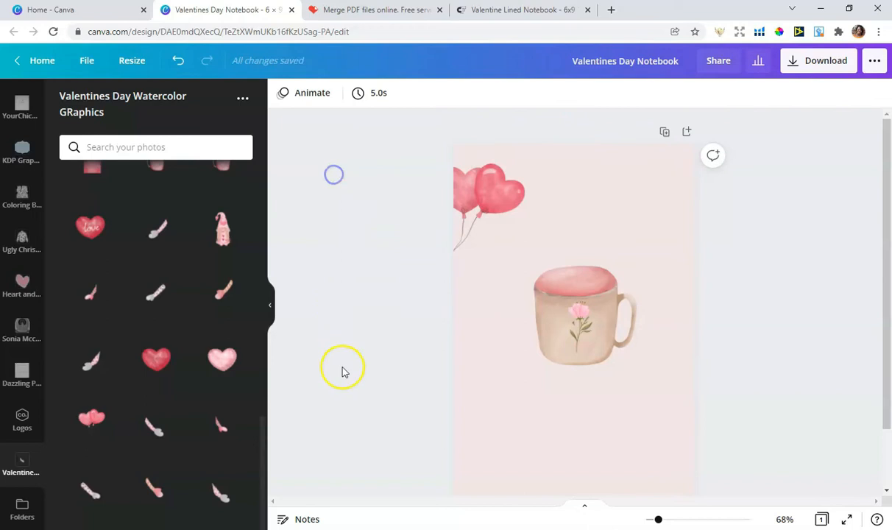
Add the pink berry branch and place it partly off the page's right edge, to the lower right of the mug
scroll(368, 351, "down", 2)
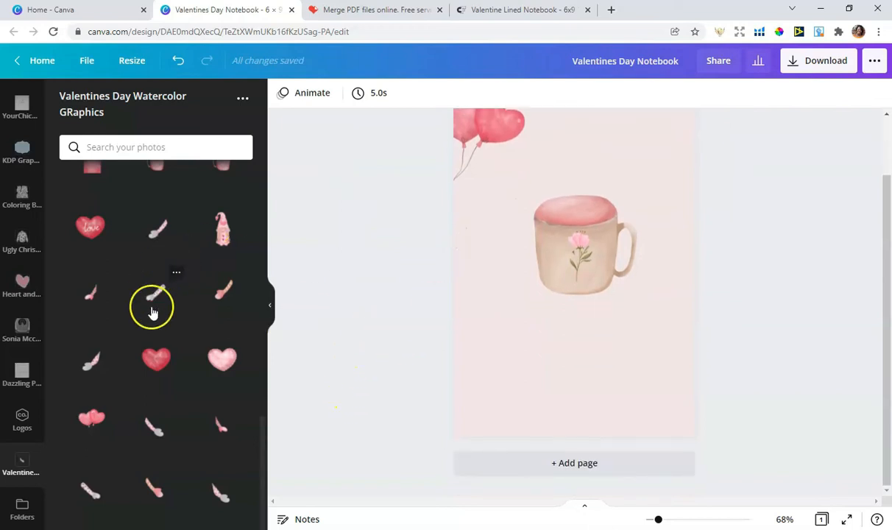
scroll(193, 331, "up", 3)
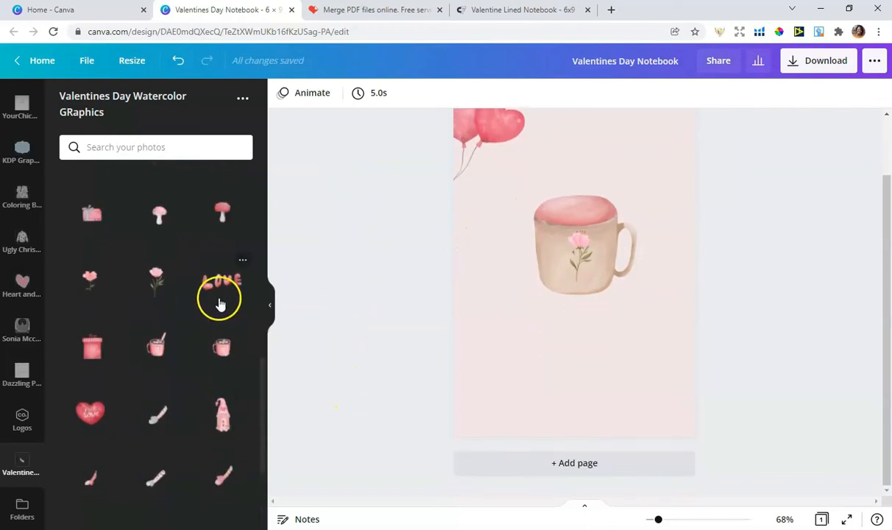
scroll(219, 302, "up", 1)
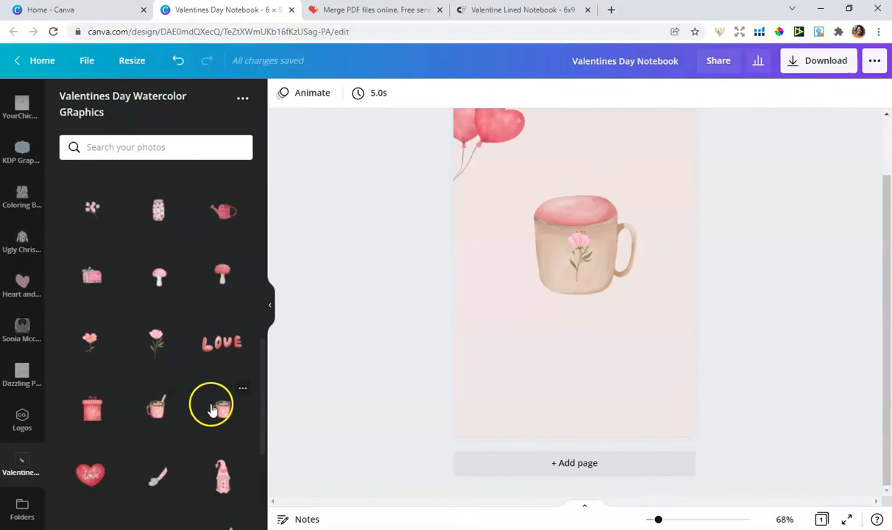
scroll(191, 322, "up", 2)
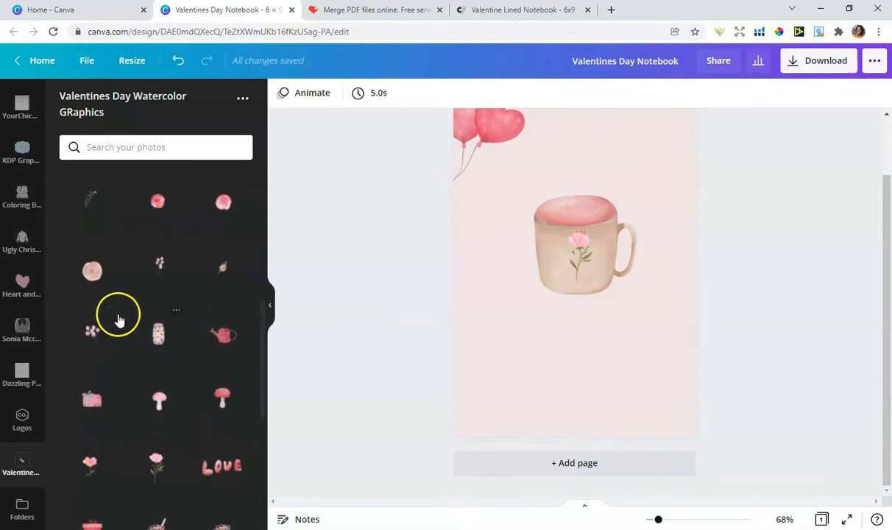
scroll(122, 317, "up", 2)
left_click(93, 453)
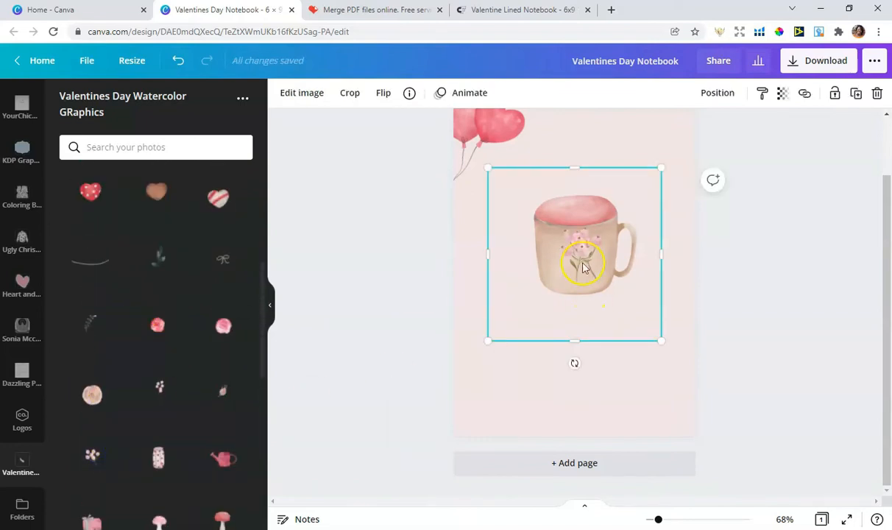
left_click_drag(594, 259, 693, 308)
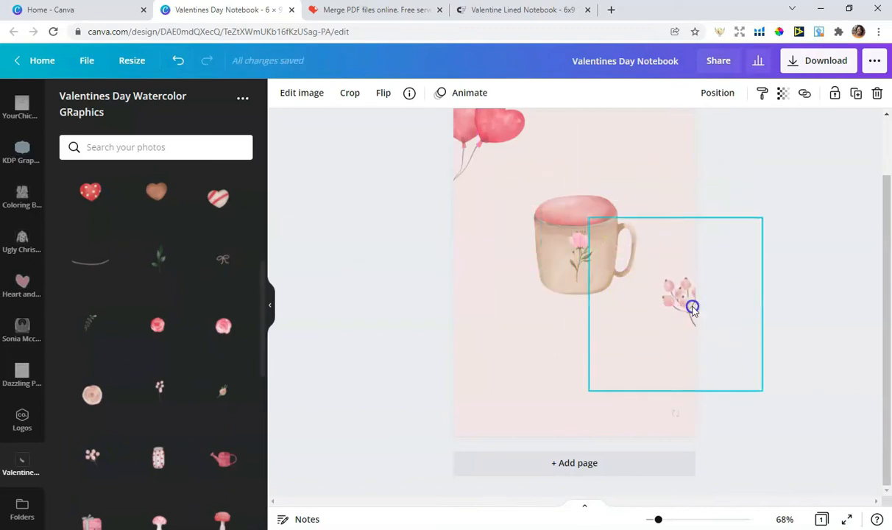
left_click(389, 285)
scroll(320, 249, "up", 1)
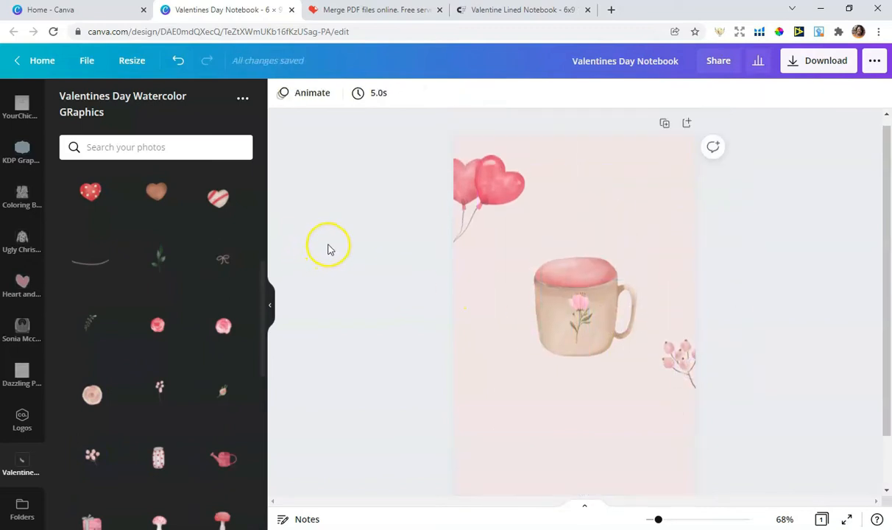
Move the heart balloons farther past the left page edge and slightly down the page
scroll(329, 247, "down", 1)
scroll(328, 247, "up", 1)
left_click(521, 211)
left_click_drag(522, 211, 501, 201)
left_click_drag(575, 144, 571, 150)
left_click(328, 183)
Add the curved rope along the top of the page and enlarge it
scroll(147, 269, "up", 3)
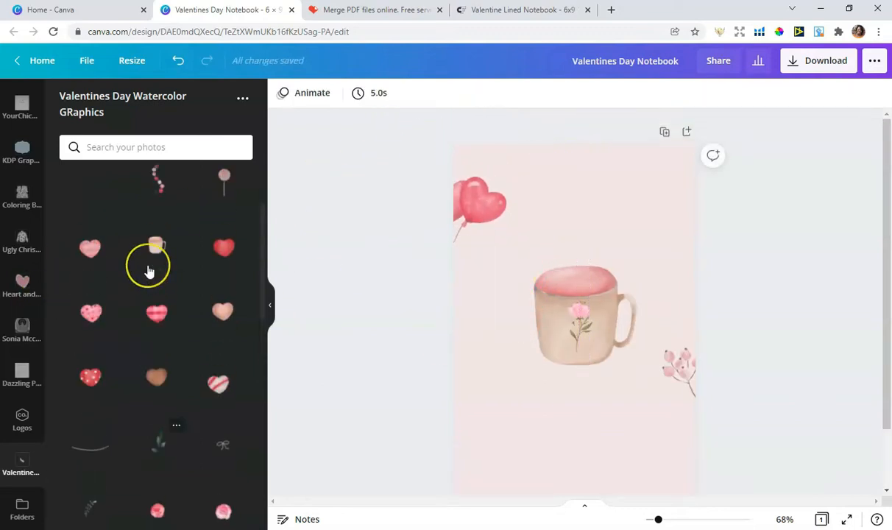
scroll(149, 335, "down", 2)
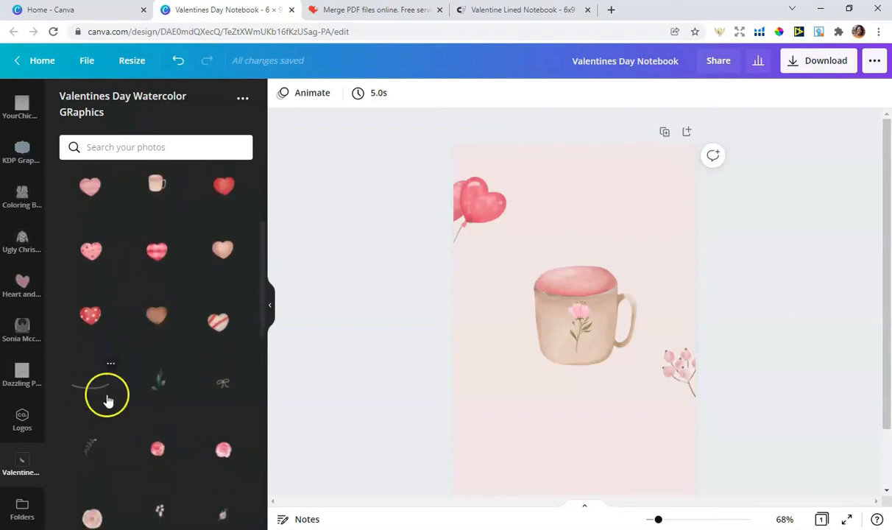
left_click(81, 390)
left_click_drag(534, 335, 597, 161)
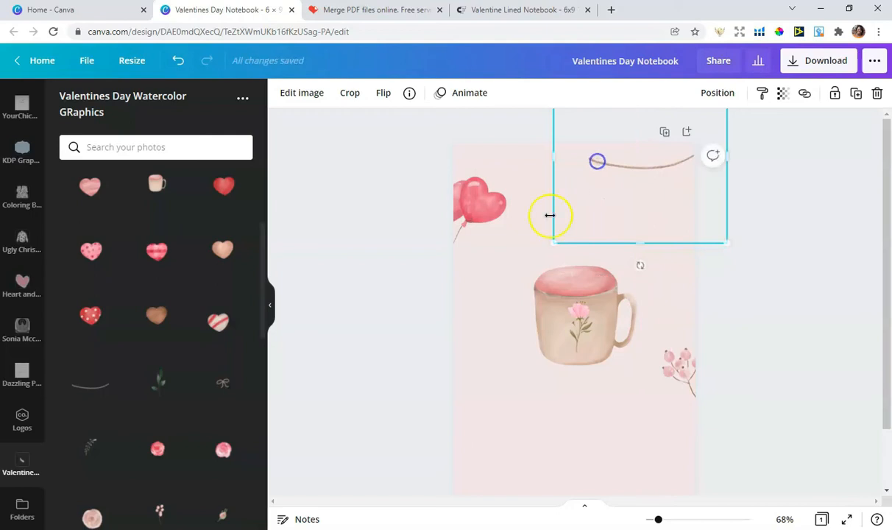
left_click_drag(553, 243, 464, 240)
left_click_drag(578, 173, 562, 156)
Enlarge the rope further so it nearly spans the page width and centre it along the page's top edge
left_click(495, 155)
left_click_drag(461, 146, 390, 147)
left_click_drag(684, 258, 732, 259)
left_click(767, 234)
left_click_drag(624, 178, 609, 162)
left_click(774, 246)
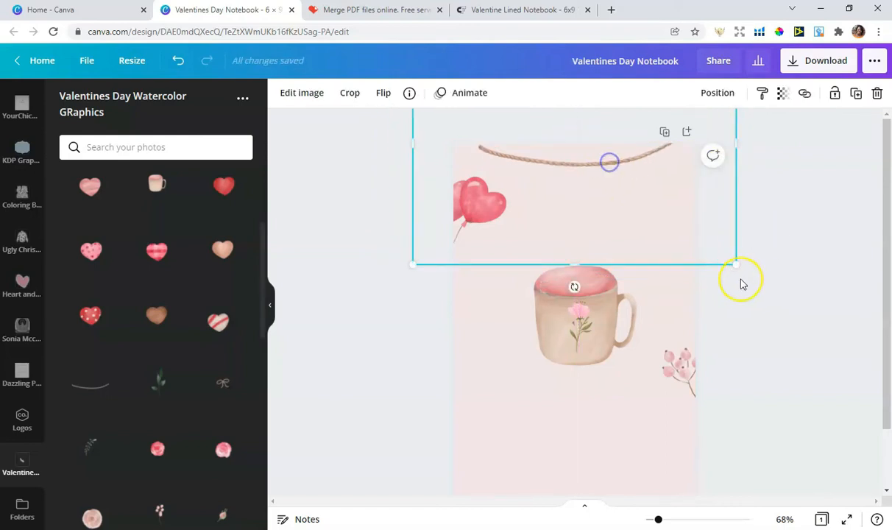
Delete the rope from the top of the page
left_click(740, 282)
left_click(473, 209)
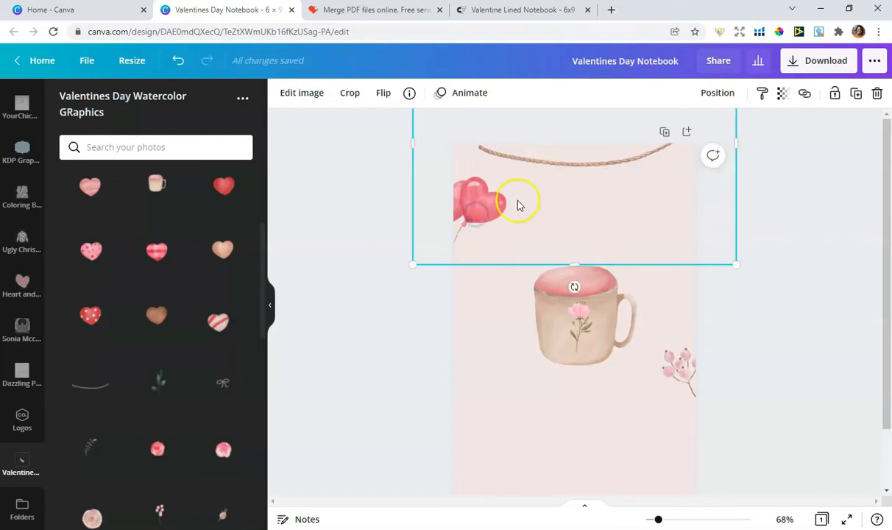
left_click(877, 93)
Try the dark green leafy sprig in the lower-left part of the page, then delete it
scroll(159, 275, "down", 5)
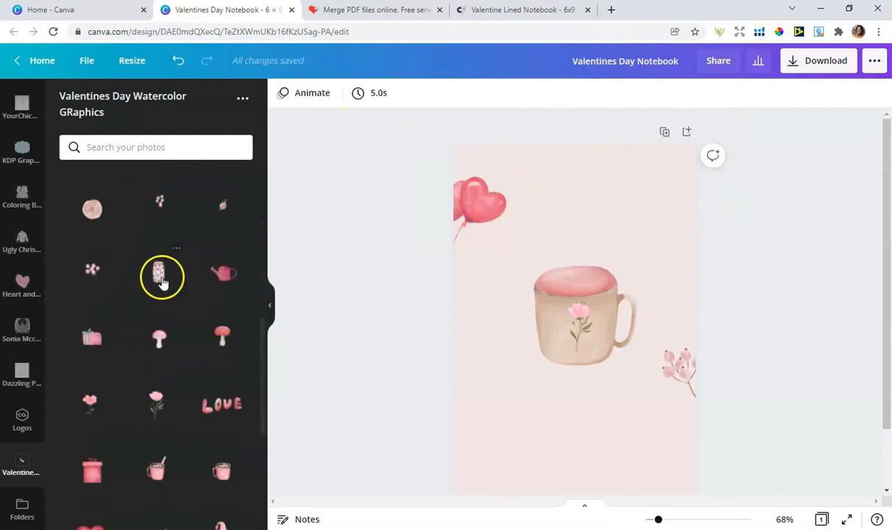
scroll(159, 274, "down", 1)
scroll(136, 382, "down", 3)
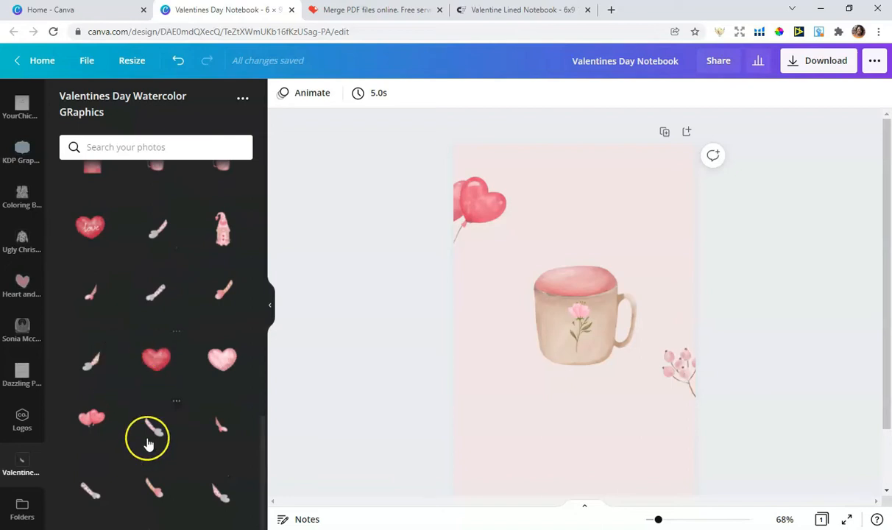
scroll(163, 345, "up", 6)
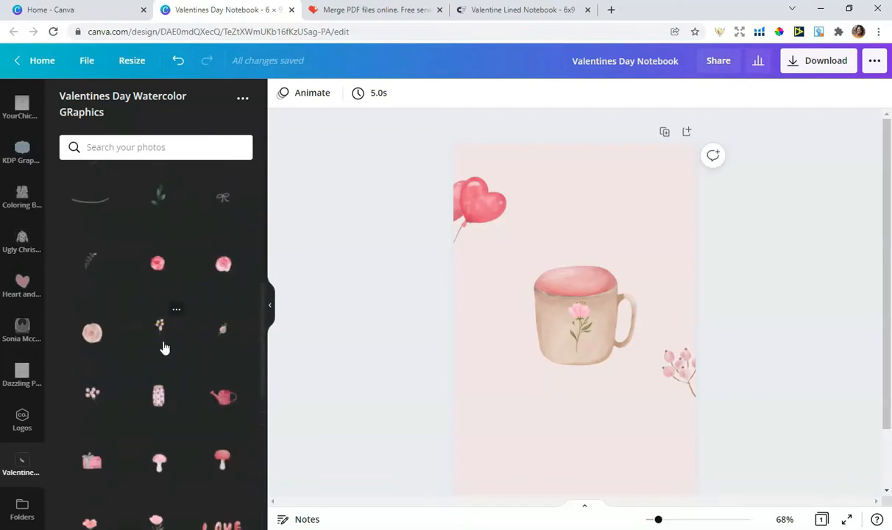
scroll(164, 347, "up", 1)
left_click(92, 324)
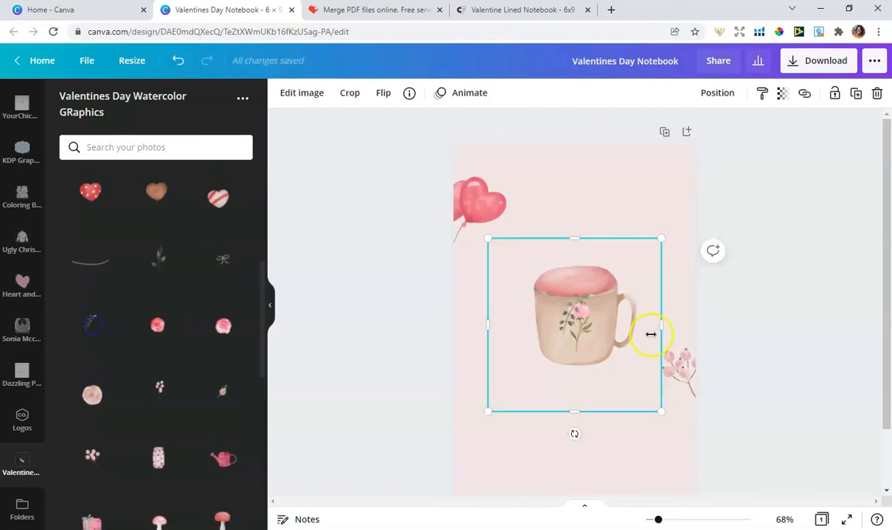
left_click_drag(560, 329, 486, 468)
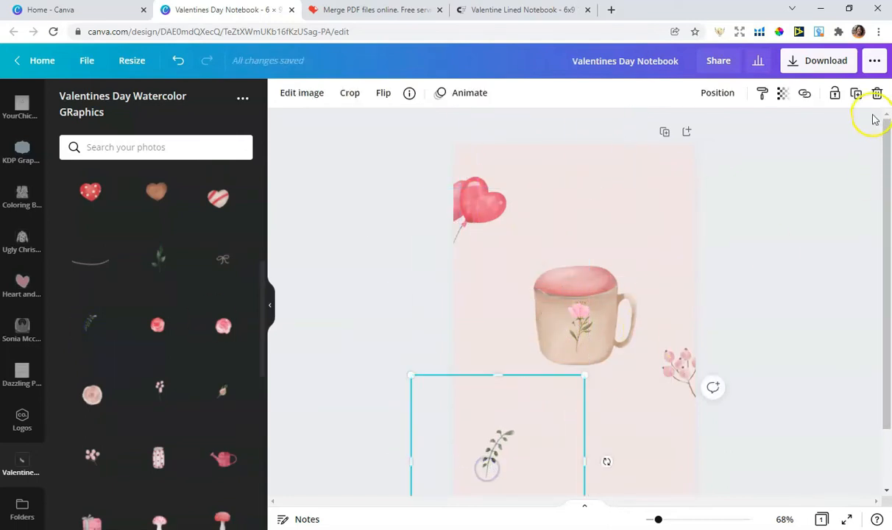
left_click(876, 93)
Duplicate the heart balloons, shrink the copy, move it to the page's upper-right corner and tilt it counterclockwise
left_click(497, 188)
left_click_drag(485, 213, 496, 215)
left_click(855, 95)
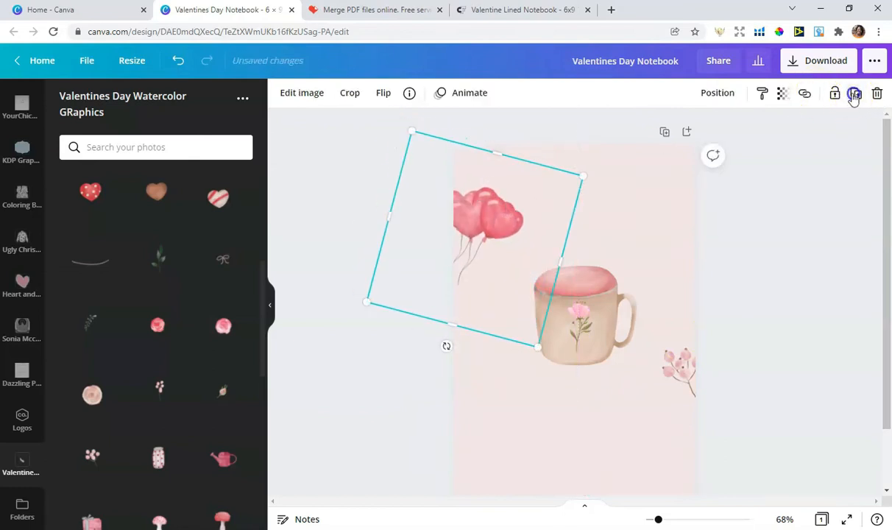
left_click_drag(591, 170, 508, 239)
left_click_drag(442, 259, 688, 165)
left_click_drag(659, 248, 720, 249)
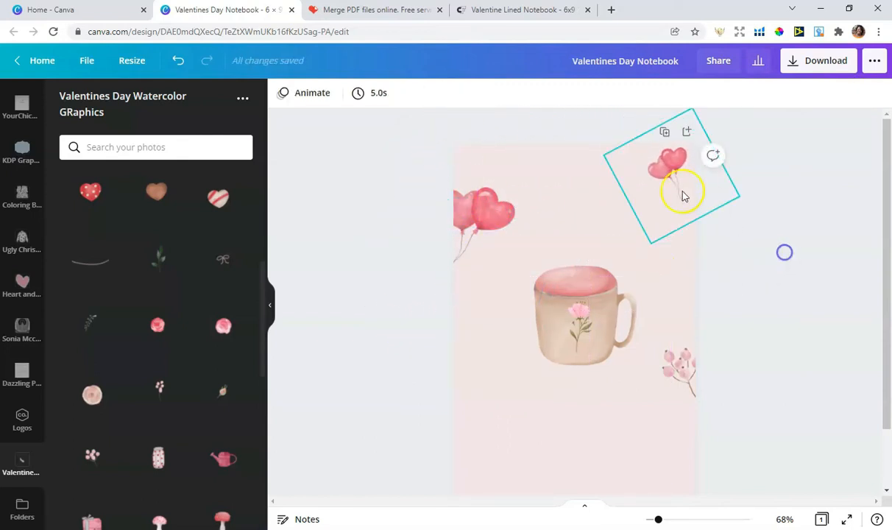
Delete the small balloon copy in the upper-right corner and shift the original balloons slightly farther past the left page edge
left_click(766, 268)
scroll(766, 265, "down", 3)
scroll(757, 250, "up", 3)
left_click(678, 174)
left_click(876, 94)
left_click_drag(475, 225, 465, 231)
left_click(373, 177)
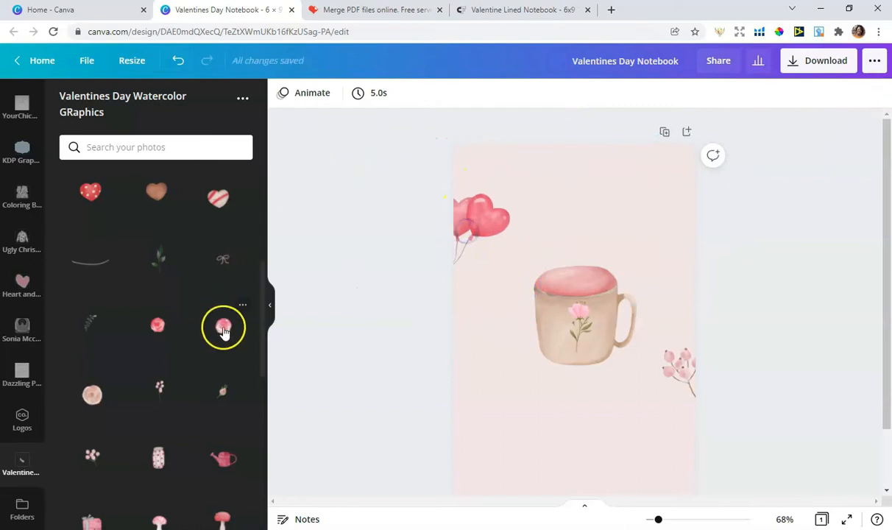
Add the brown string bow and place it on the lower part of the mug's handle
left_click(640, 286)
left_click_drag(563, 318, 624, 328)
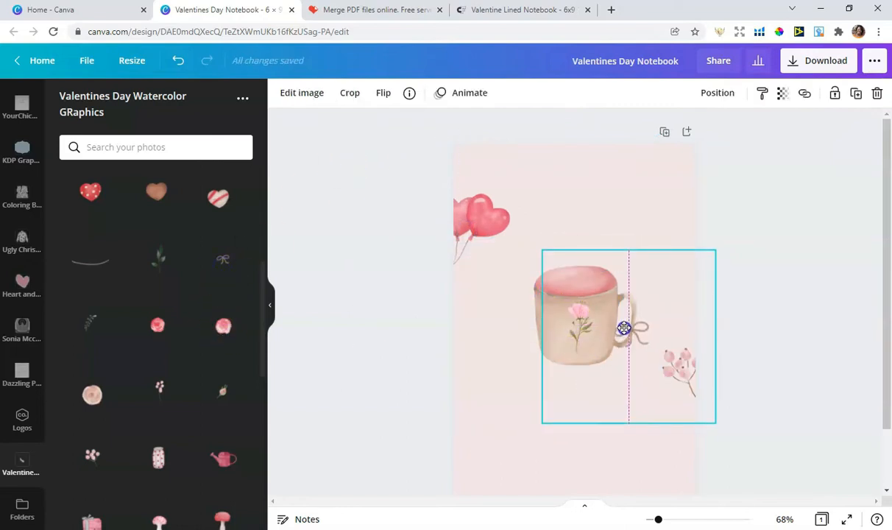
left_click(826, 304)
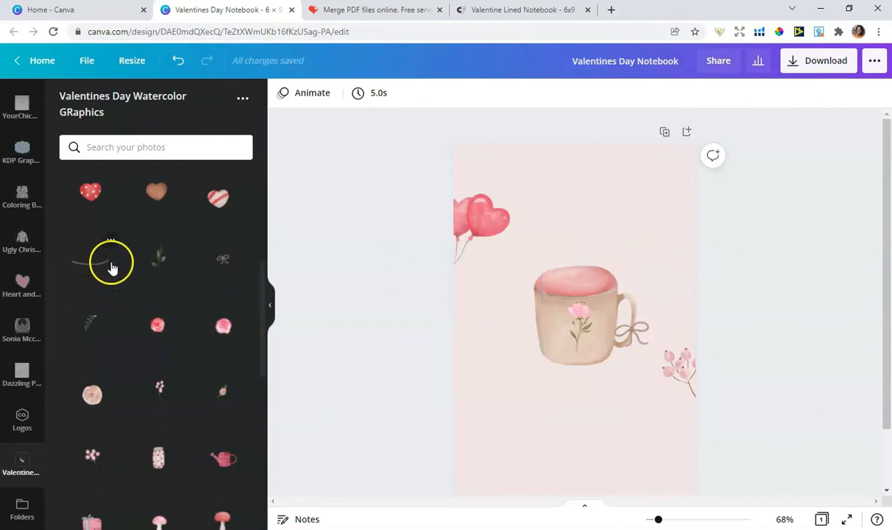
Delete the heart balloons from the left edge of the page
left_click(482, 227)
left_click(877, 94)
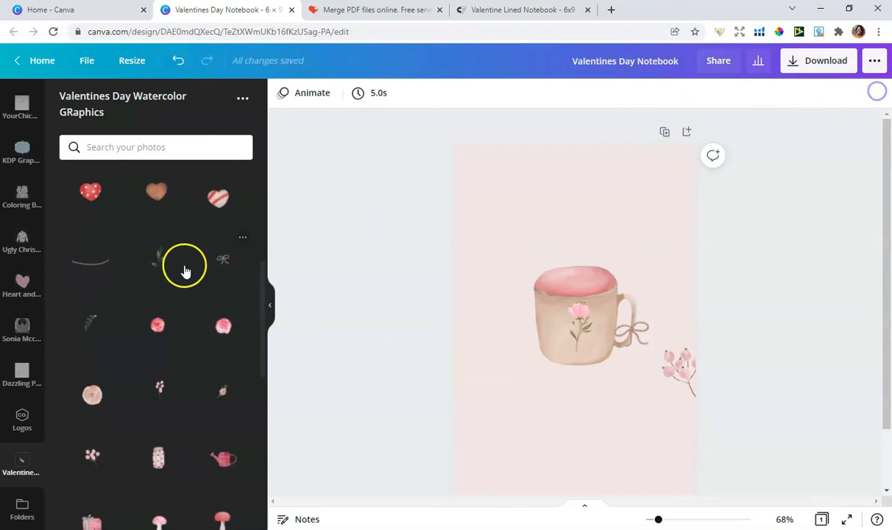
left_click(515, 250)
left_click(498, 215)
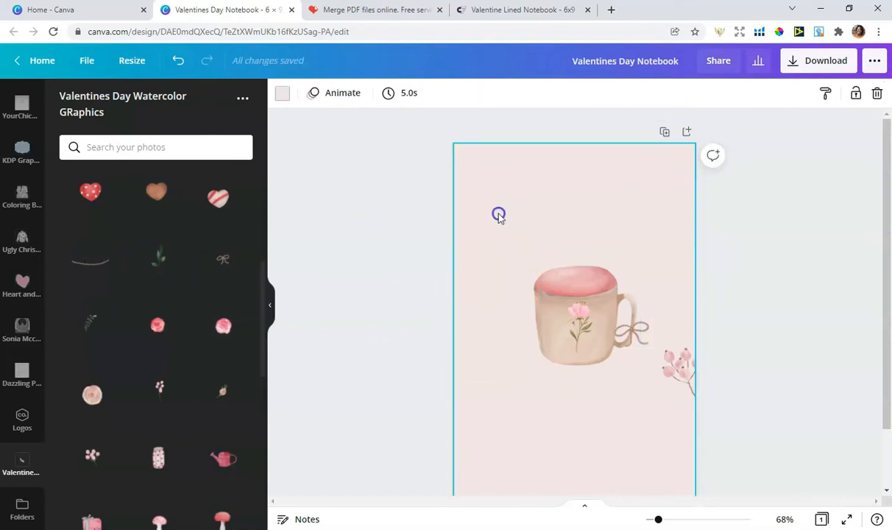
left_click_drag(536, 278, 635, 368)
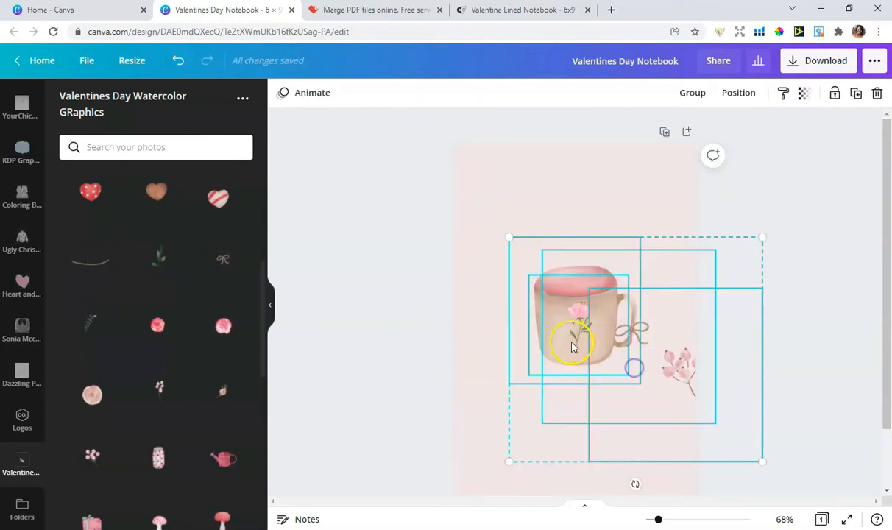
left_click(699, 101)
left_click(804, 195)
mouse_move(607, 303)
left_mouse_down()
mouse_move(600, 301)
mouse_move(627, 302)
mouse_move(607, 303)
left_mouse_up()
left_click(354, 265)
left_click(678, 376)
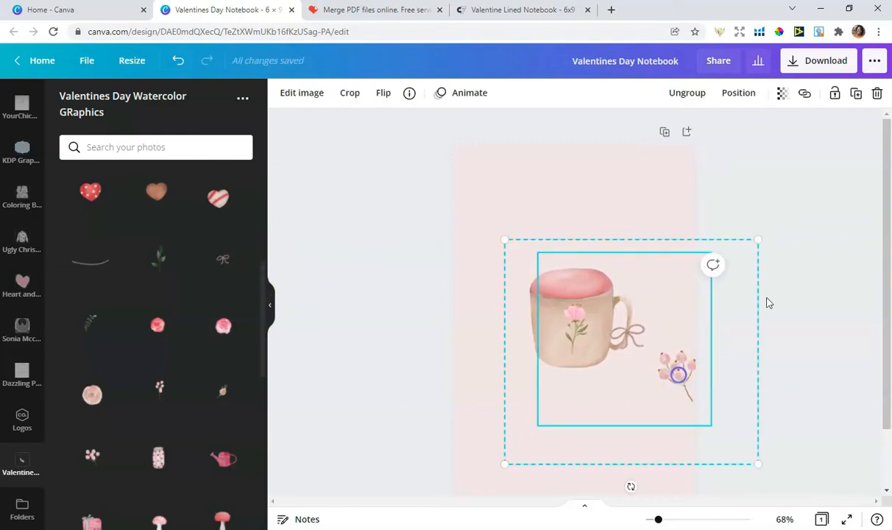
left_click(702, 102)
Delete the brown bow and the pink berry branch beside the mug
left_click(691, 372)
left_click(756, 348)
left_click(676, 367)
left_click(877, 93)
Group the mug with the flower on its front
left_click_drag(472, 240, 613, 344)
left_click(691, 94)
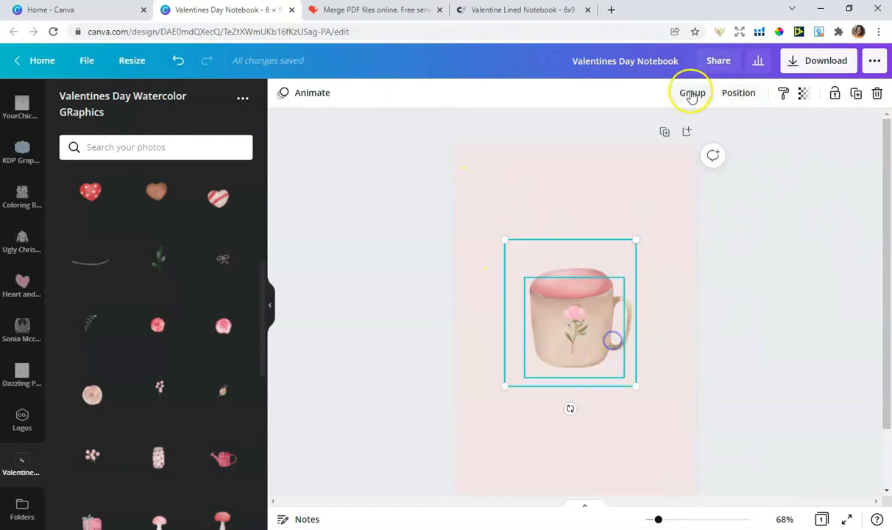
left_click(801, 240)
Enlarge the mug and flower group slightly and reposition it near the horizontal center of the page
left_click(623, 273)
left_click_drag(633, 239, 639, 237)
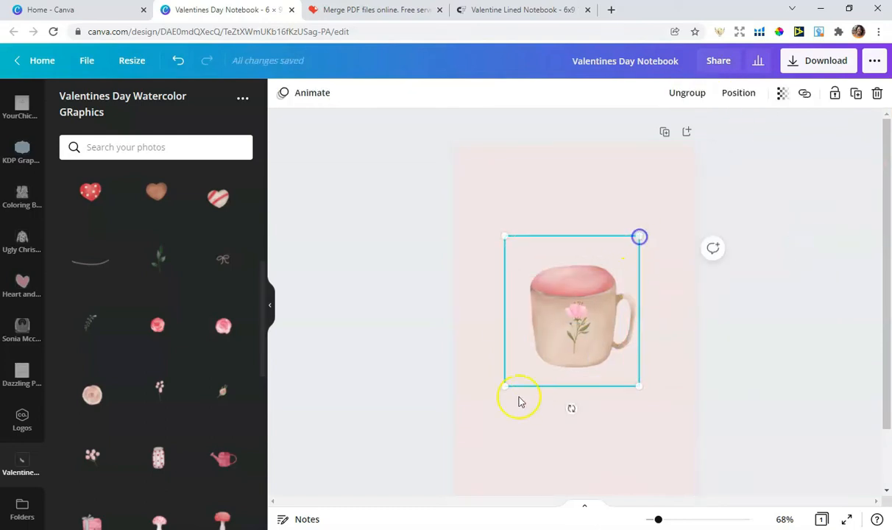
left_click_drag(505, 390, 499, 390)
left_click(571, 364)
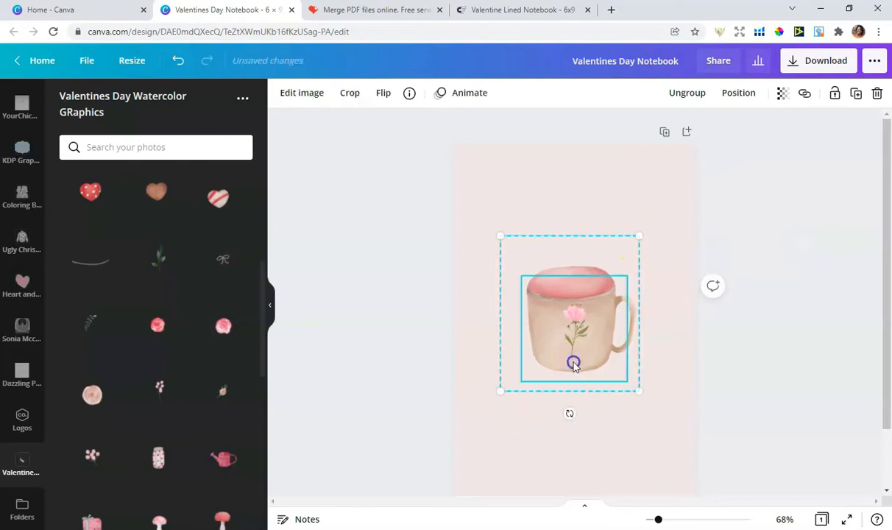
left_click_drag(571, 364, 576, 364)
left_click(388, 299)
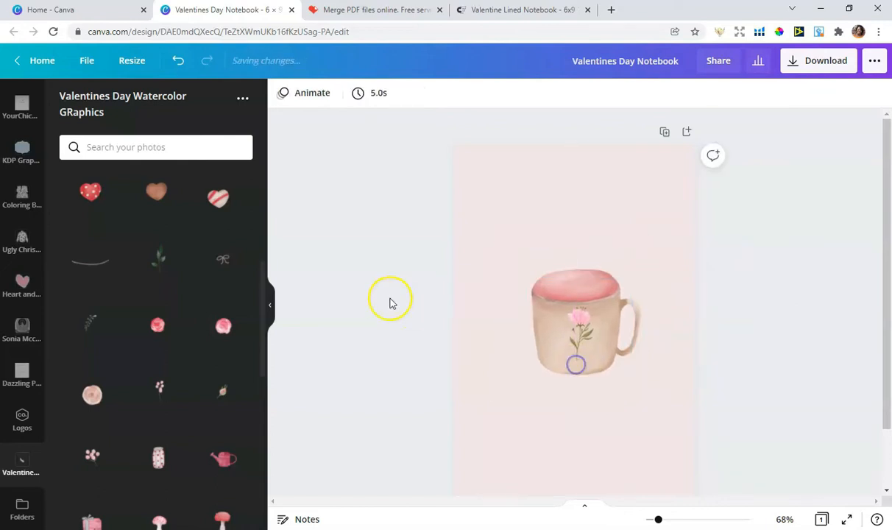
Add the curved rope string graphic, enlarge it and hang it across the top edge of the page
scroll(119, 225, "up", 3)
scroll(121, 226, "down", 1)
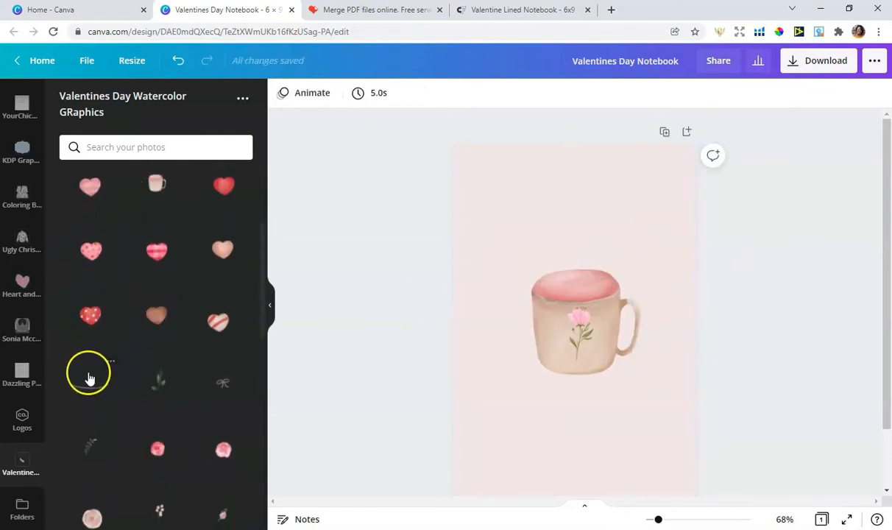
left_click(90, 385)
left_click_drag(537, 213, 462, 154)
left_click_drag(596, 231, 802, 279)
left_click_drag(629, 212, 631, 149)
left_click(779, 328)
left_click(565, 189)
left_click_drag(565, 189, 568, 166)
left_click(363, 220)
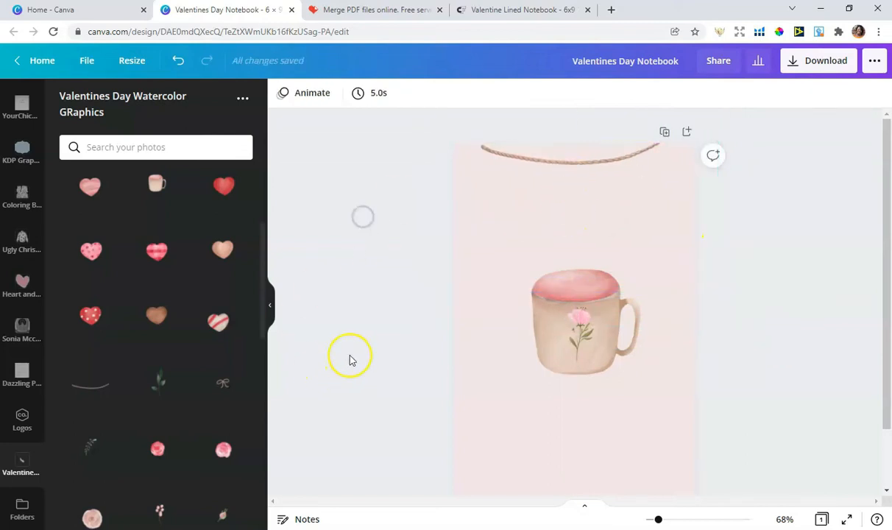
Search the Canva elements for "hearts background"
scroll(10, 269, "up", 10)
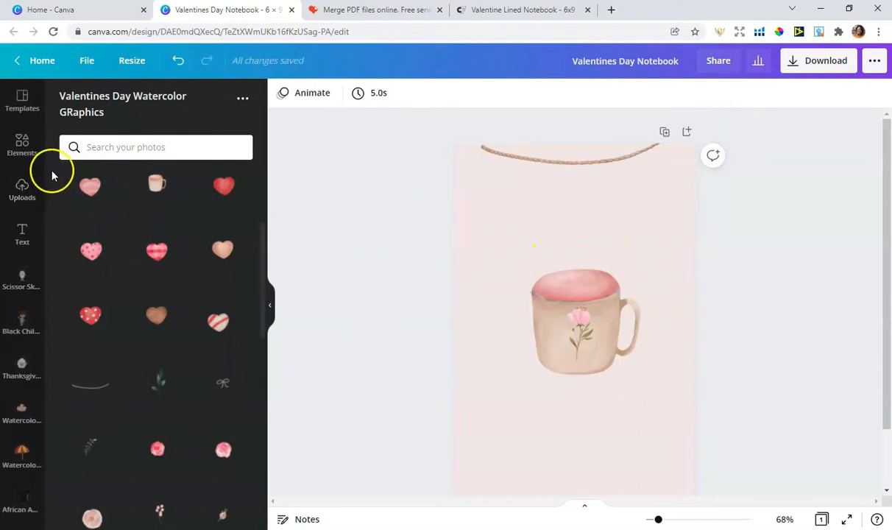
left_click(22, 145)
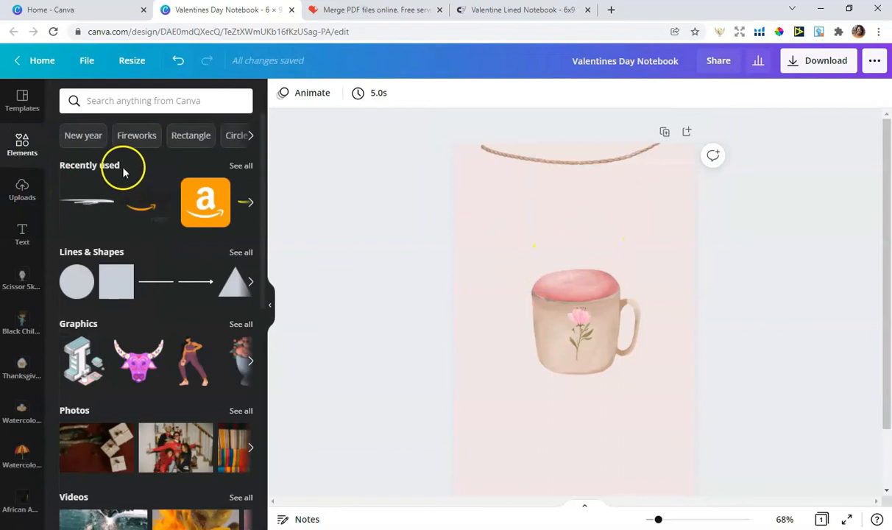
left_click(119, 104)
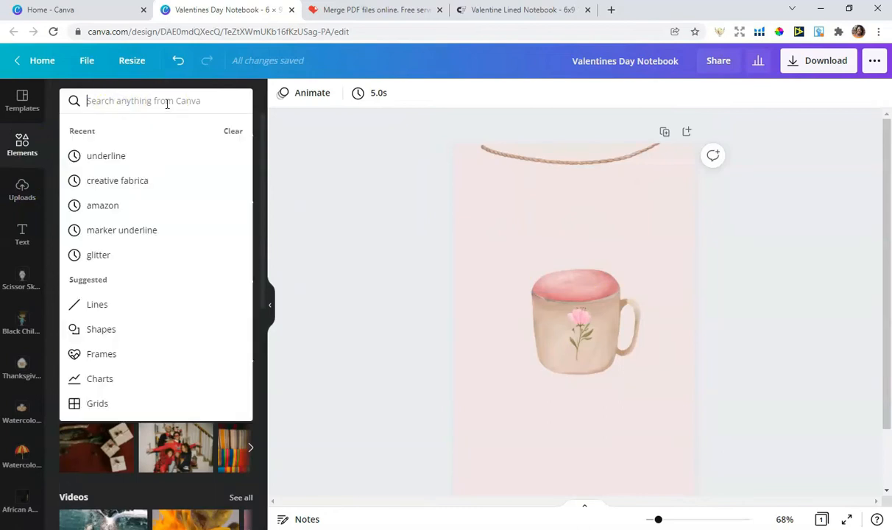
type("hearts backgrou")
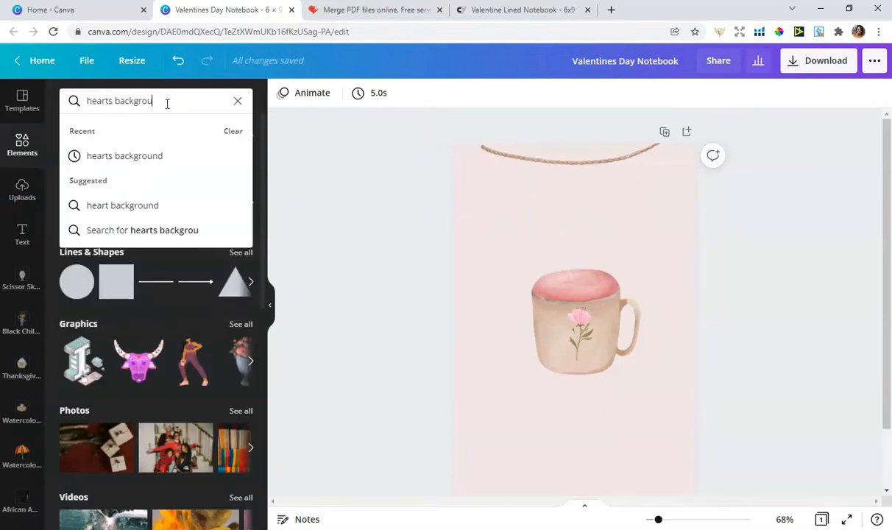
type("nd")
key("Return")
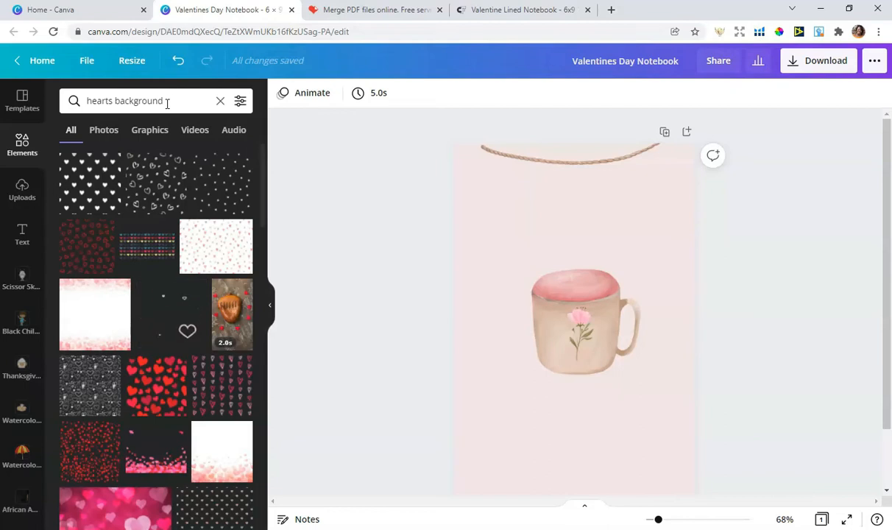
Add the pattern of small scattered hearts to the page and recolor its light pink hearts white
left_click(219, 188)
left_click_drag(621, 269, 689, 205)
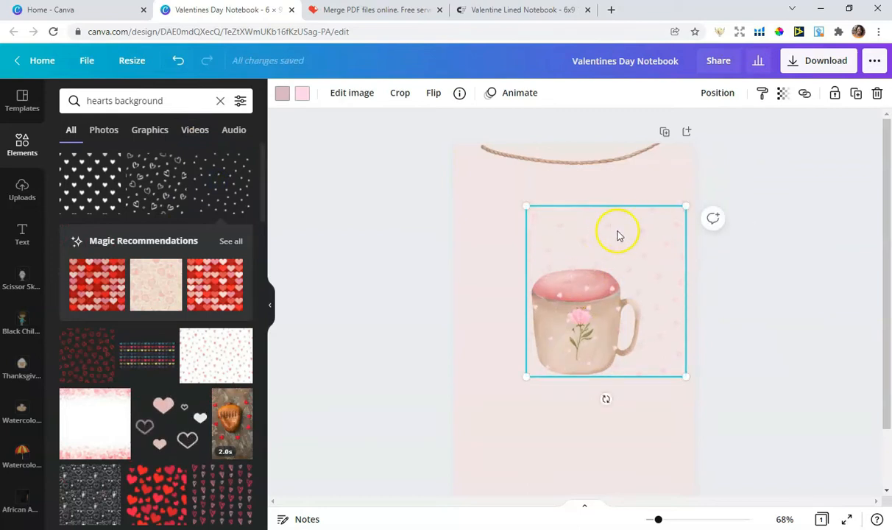
left_click(301, 93)
left_click(172, 246)
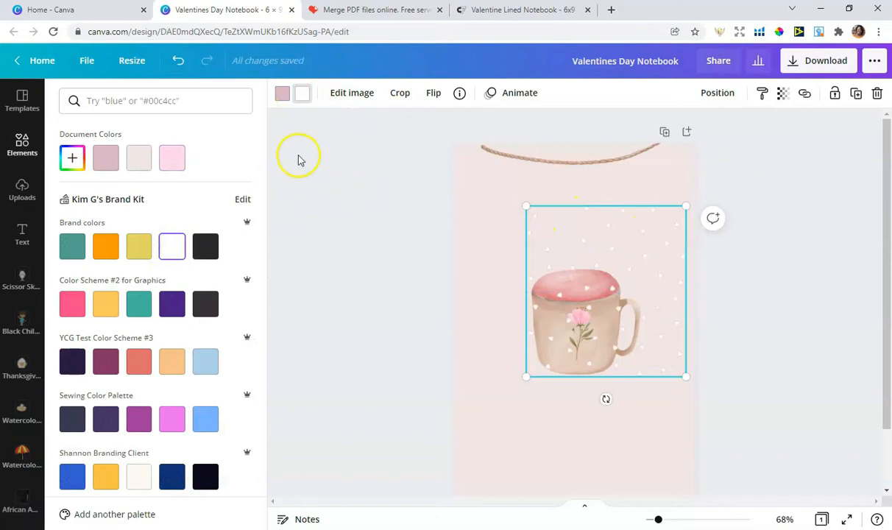
Enlarge the hearts pattern so it spans the full page width and covers the upper part of the page
left_click_drag(526, 206, 397, 171)
left_click_drag(685, 379, 707, 388)
left_click_drag(439, 395, 436, 398)
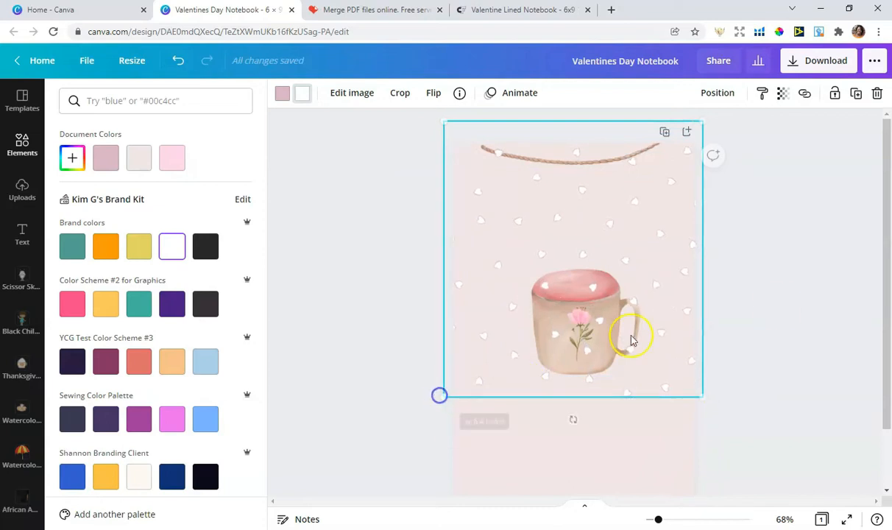
Send the hearts pattern backward behind the mug and the rope string
left_click(651, 232)
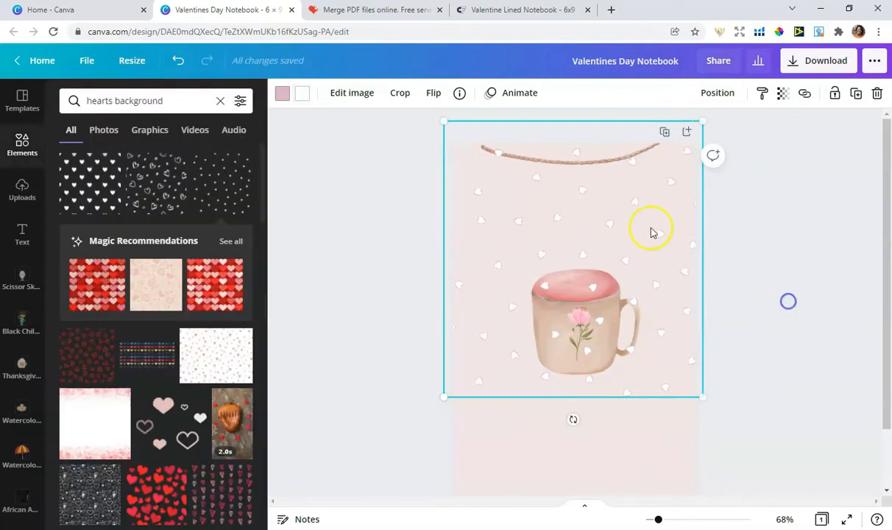
left_click(727, 93)
left_click(662, 131)
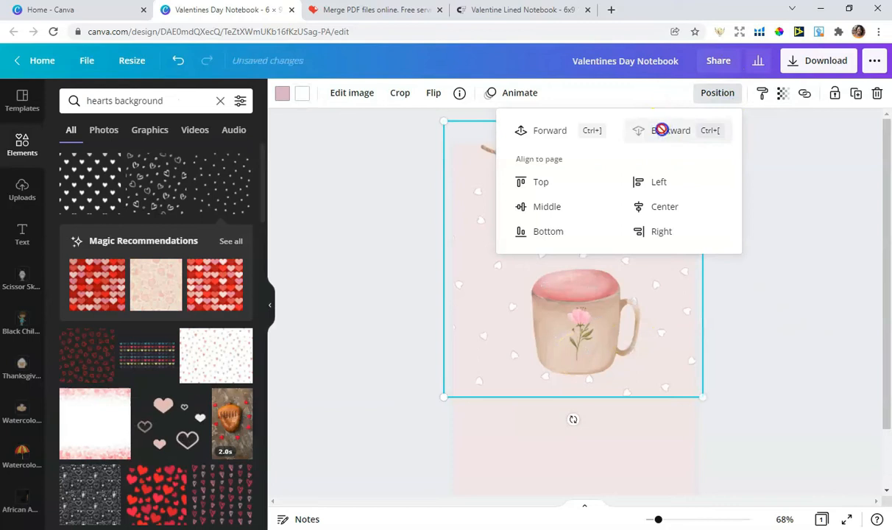
left_click(796, 245)
left_click(796, 243)
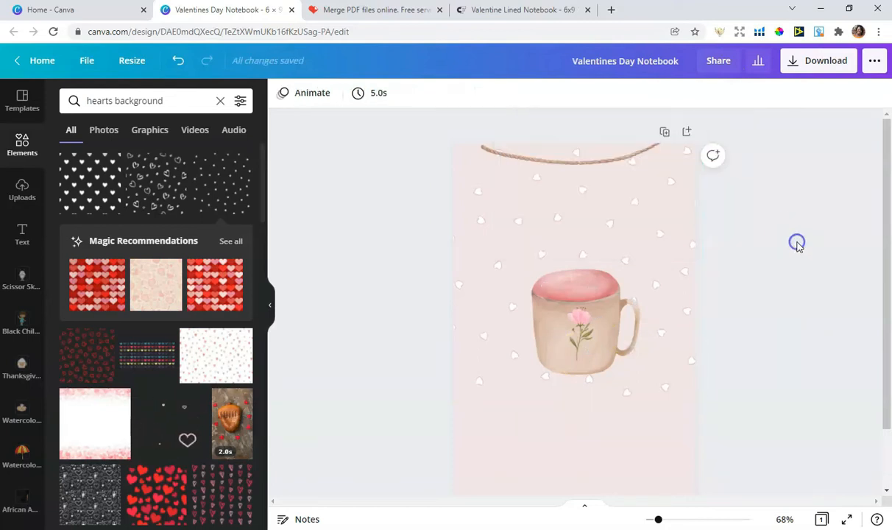
Duplicate the hearts pattern and place the copy directly below to cover the lower part of the page
scroll(761, 253, "down", 3)
left_click(479, 299)
left_click(855, 95)
left_click_drag(533, 185, 522, 462)
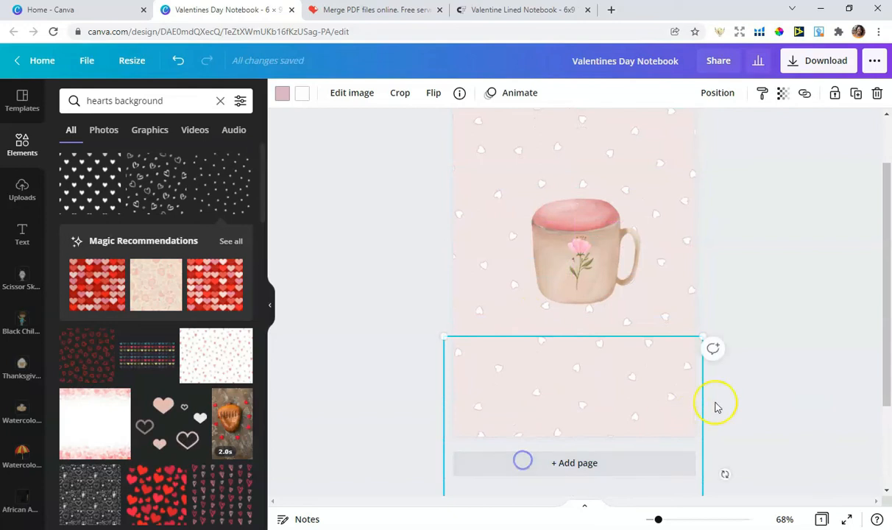
left_click(778, 300)
scroll(798, 297, "up", 2)
left_click_drag(582, 309, 580, 313)
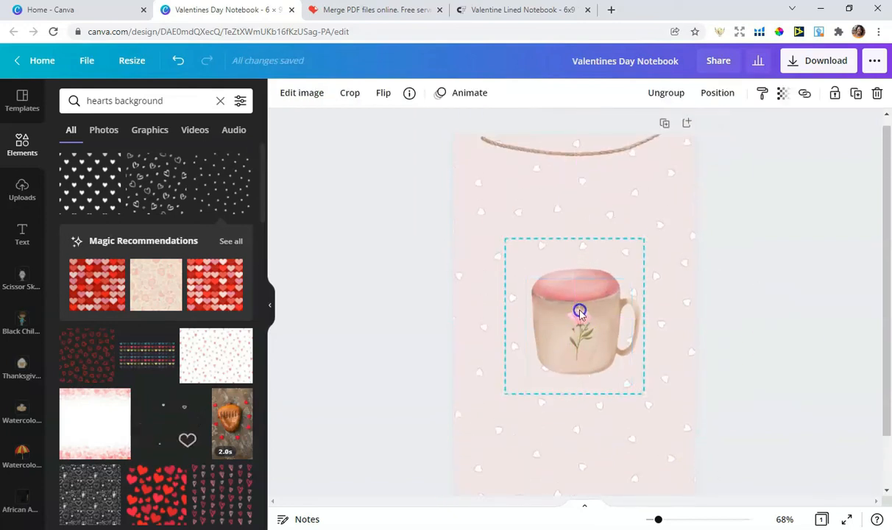
left_click(514, 434)
left_click(714, 94)
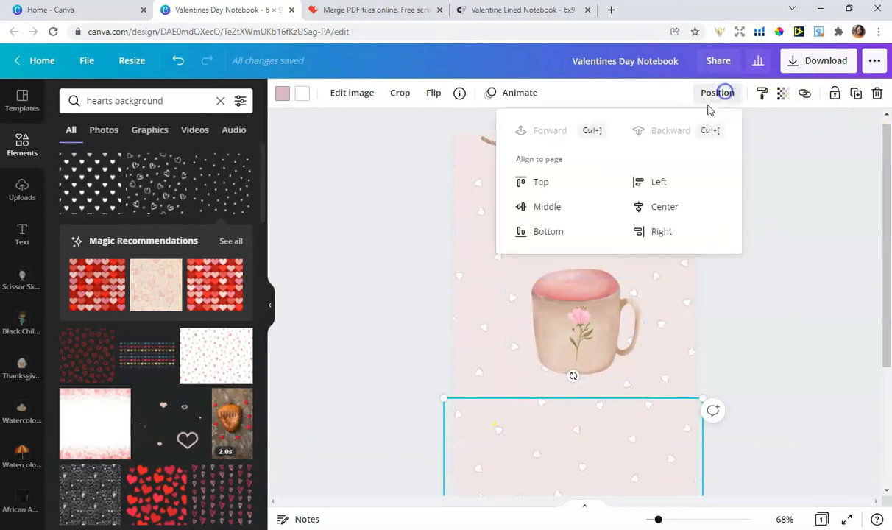
left_click(810, 201)
left_click(457, 426)
left_click(398, 319)
left_click(623, 231)
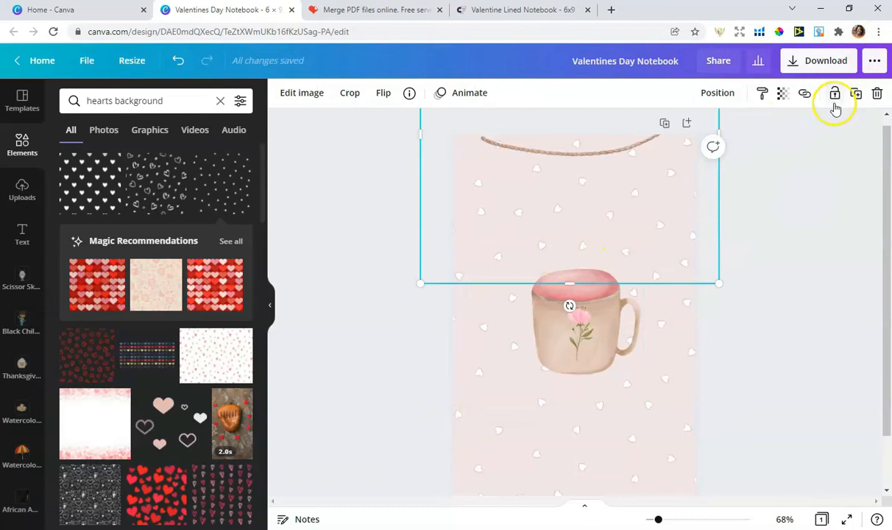
left_click(852, 219)
left_click(658, 430)
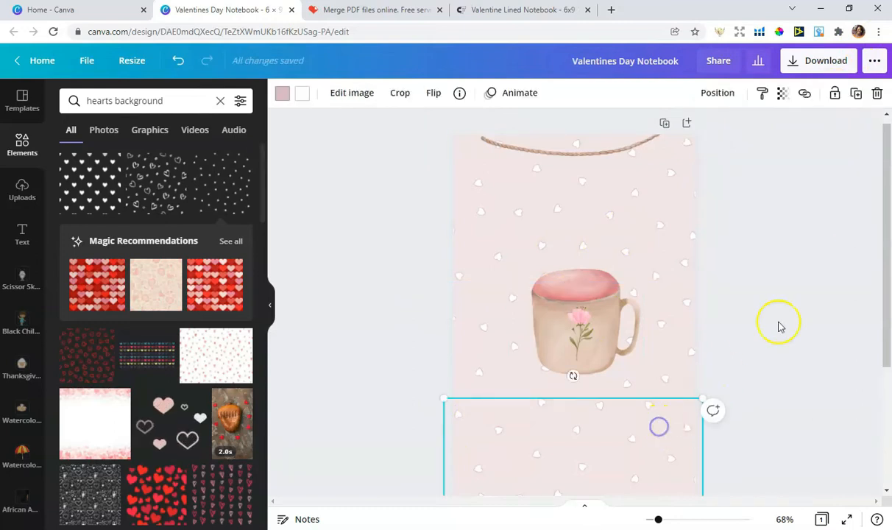
left_click(834, 98)
left_click(799, 285)
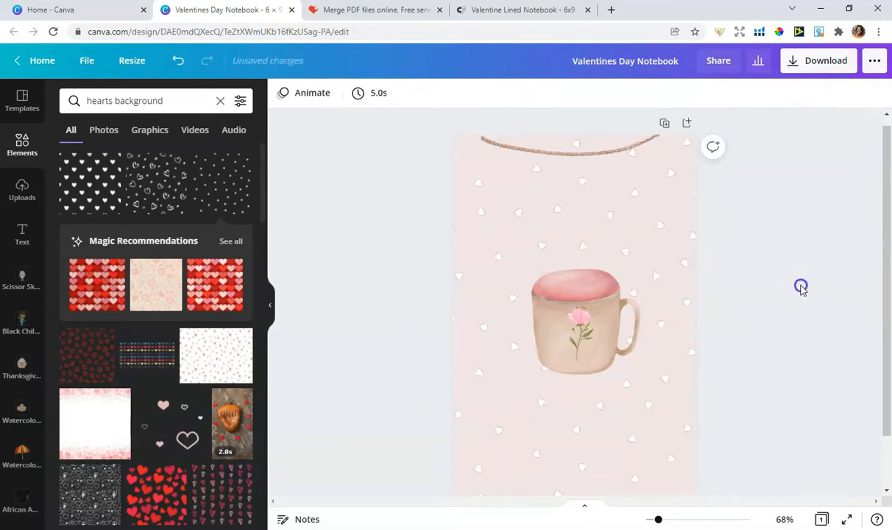
left_click(589, 201)
left_click(856, 94)
left_click(802, 171)
Try lowering the rope string's transparency value, and restore it to 100
left_click(643, 181)
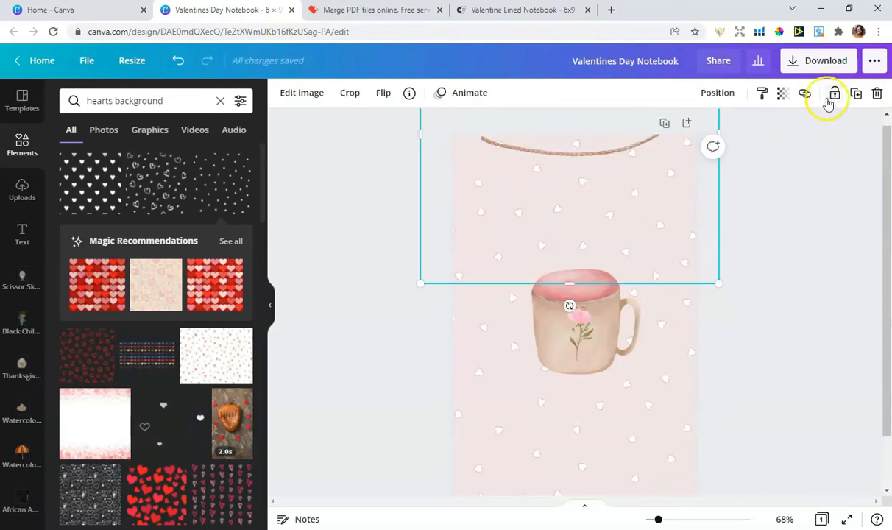
left_click(782, 95)
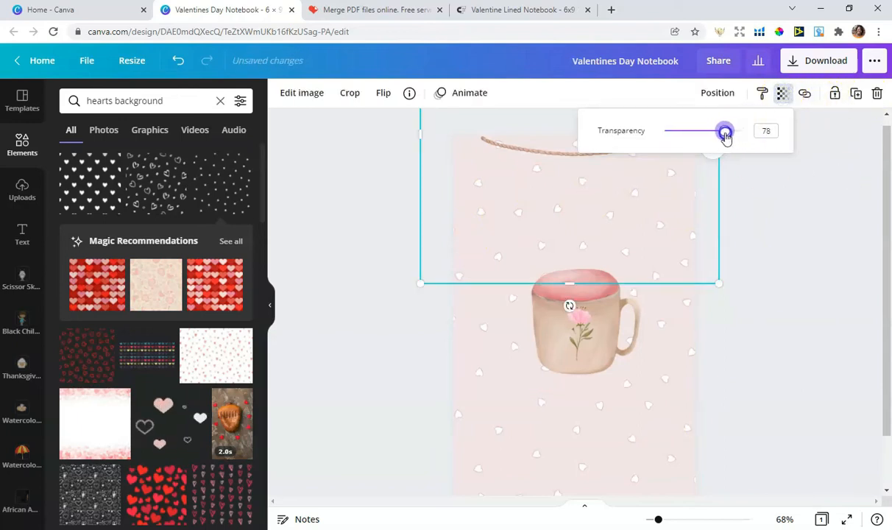
left_click_drag(687, 135, 781, 132)
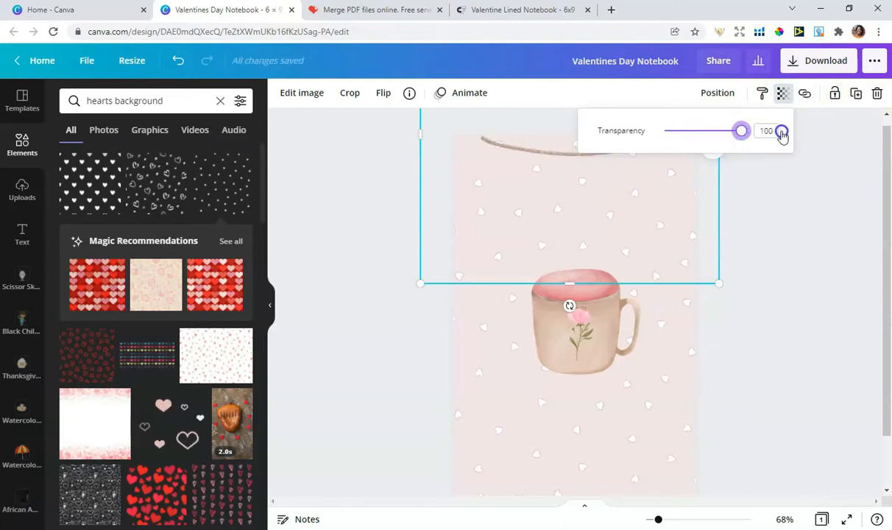
left_click(799, 229)
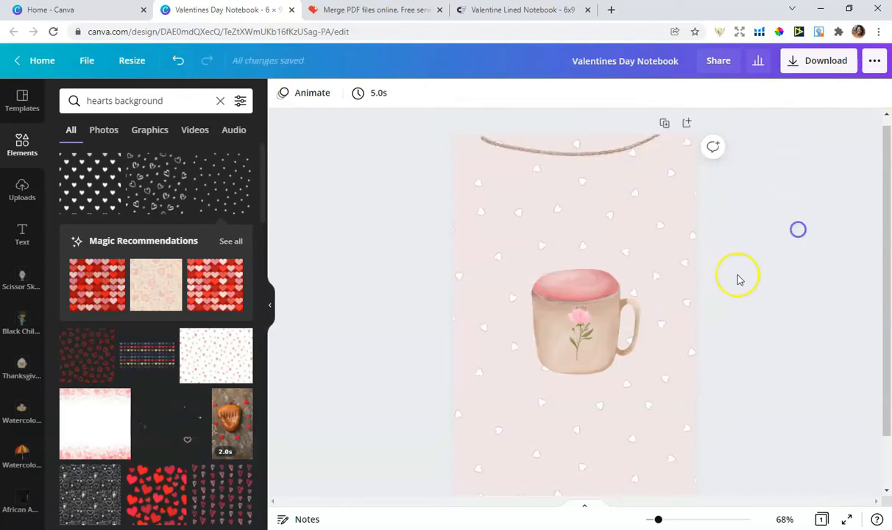
Set the transparency of the upper hearts pattern to 41
left_click(682, 298)
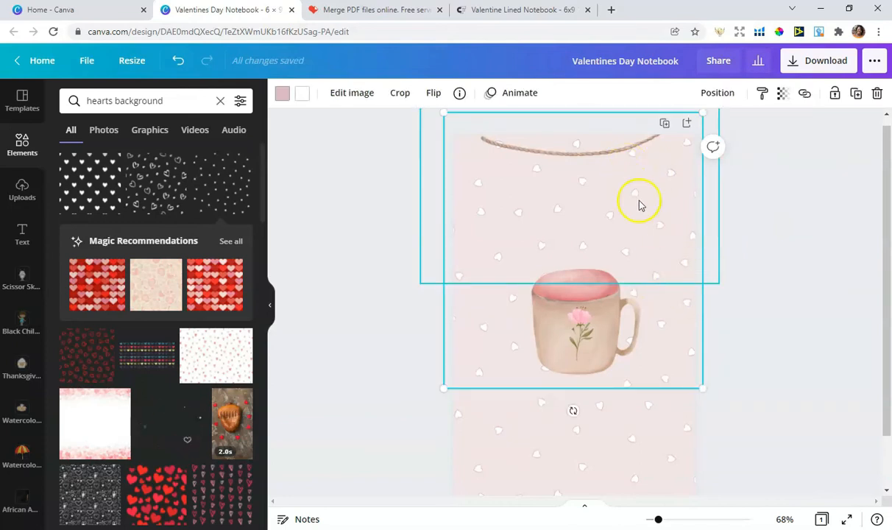
left_click(783, 98)
left_click_drag(740, 135, 682, 135)
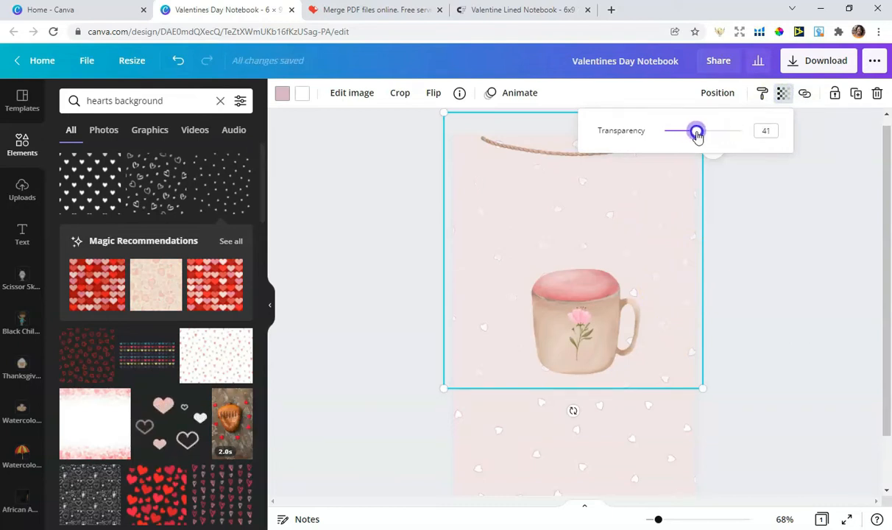
Set the transparency of the lower hearts pattern to 41
scroll(827, 224, "down", 2)
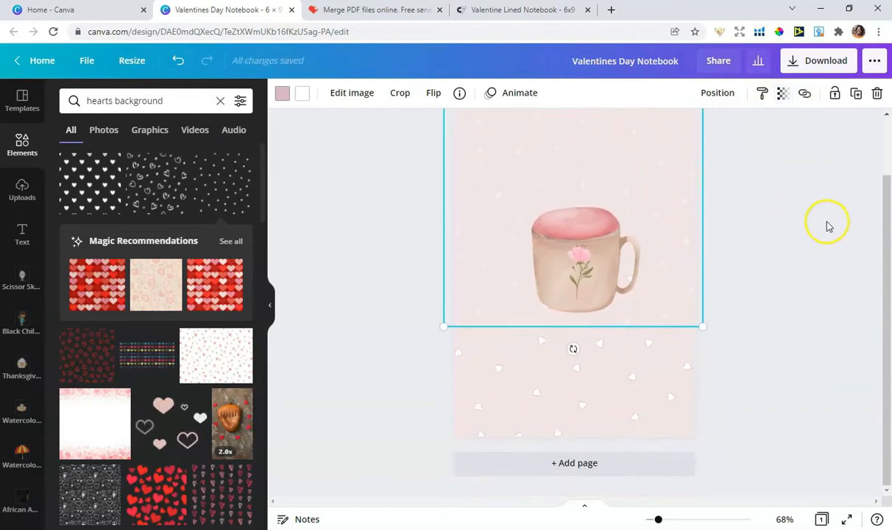
left_click(578, 406)
left_click(782, 93)
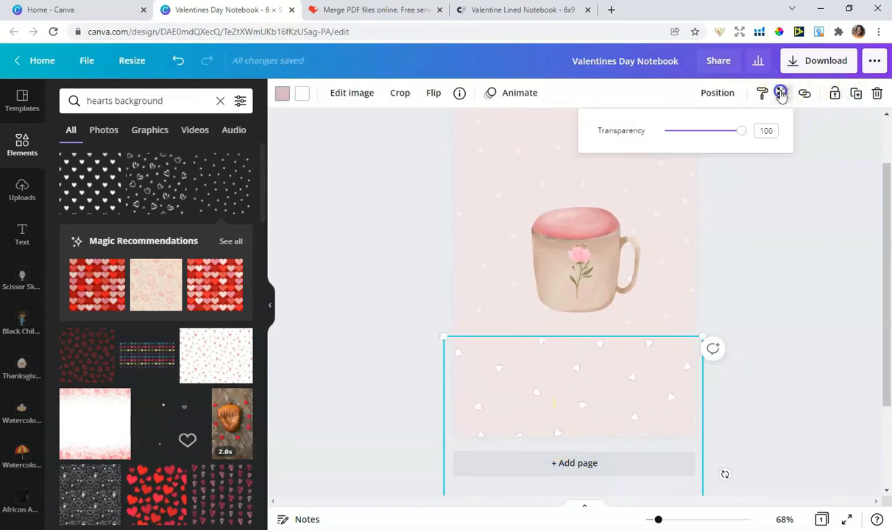
left_click(765, 130)
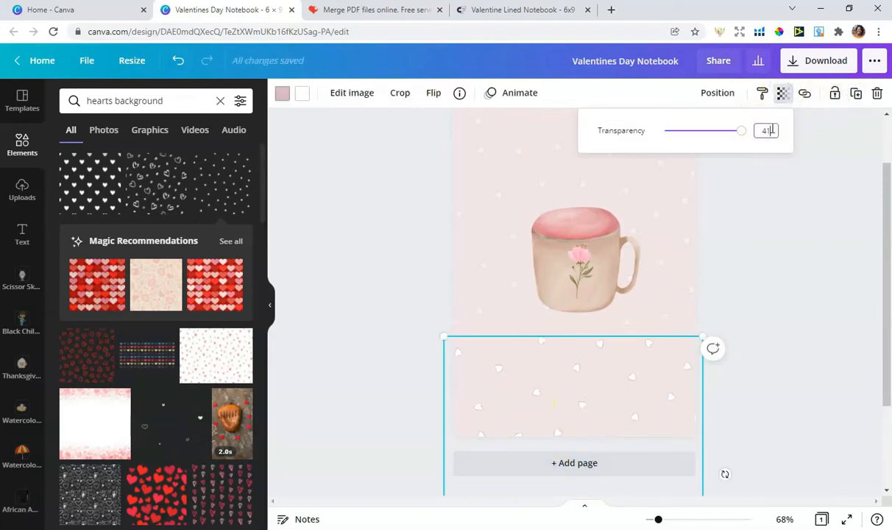
left_click(813, 271)
scroll(813, 271, "up", 2)
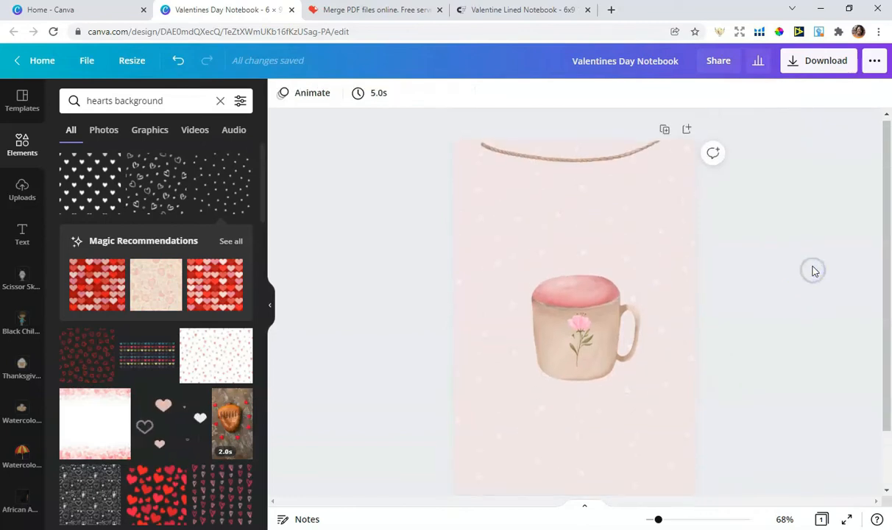
Add a heading text box, move it above the mug, and select its placeholder text
left_click(23, 237)
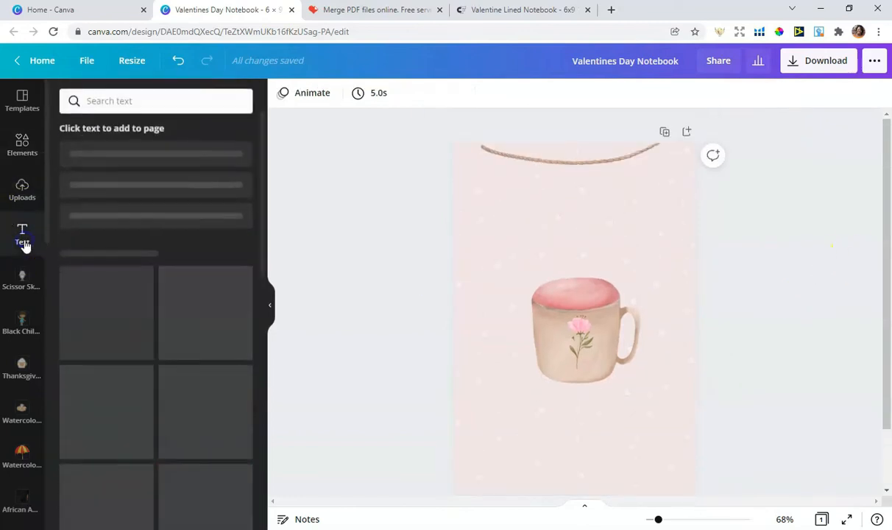
left_click(105, 178)
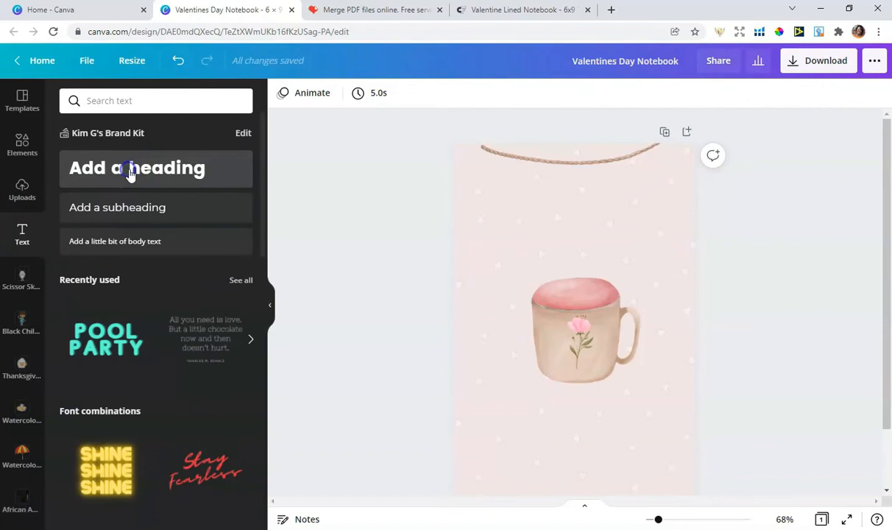
left_click(776, 276)
left_click_drag(575, 319, 590, 224)
double_click(588, 224)
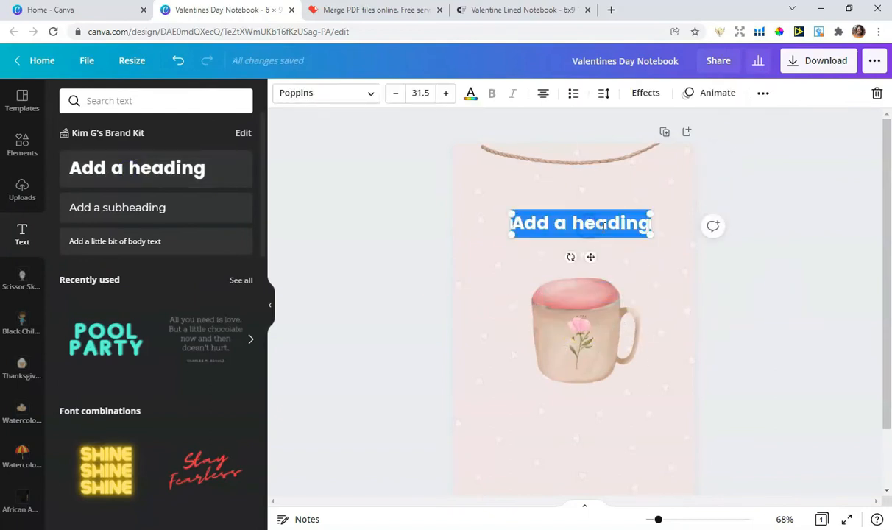
Try wording the heading as "LOVE IN A LITTLE BIT OF"
type("LOVE")
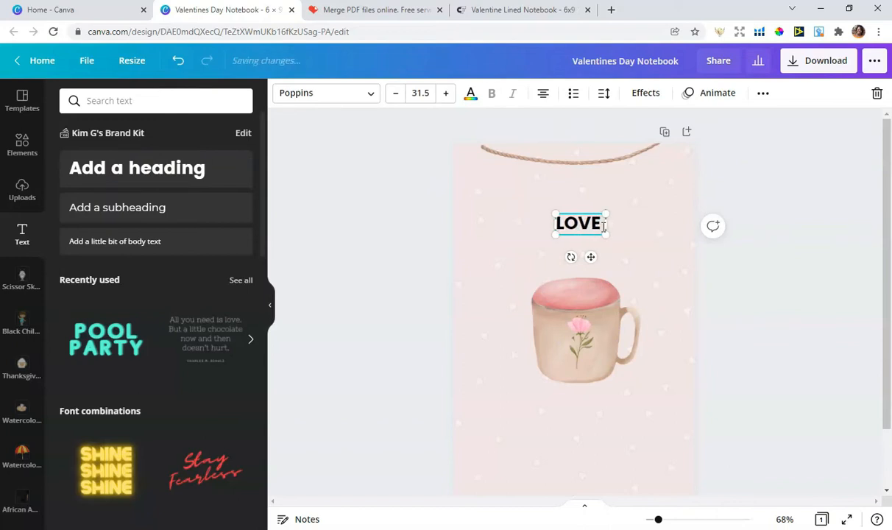
type(" IN A LITT")
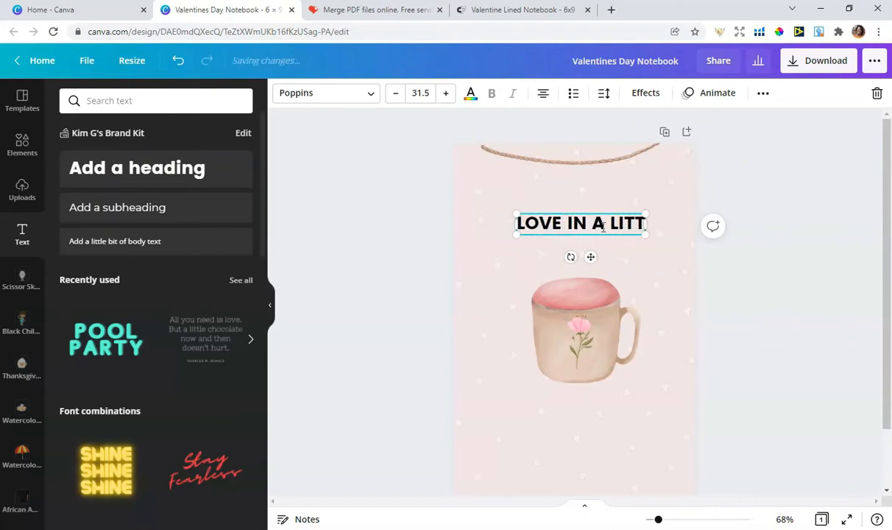
type("LE BIT OF")
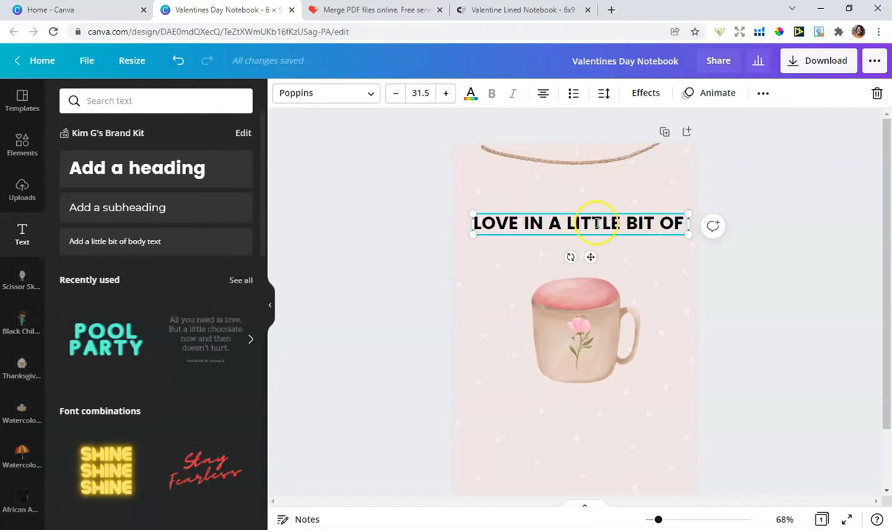
Replace the heading's wording with "LOVE IS GREAT BUT FIRST COFFEE!"
triple_click(597, 224)
type("LOVE IS")
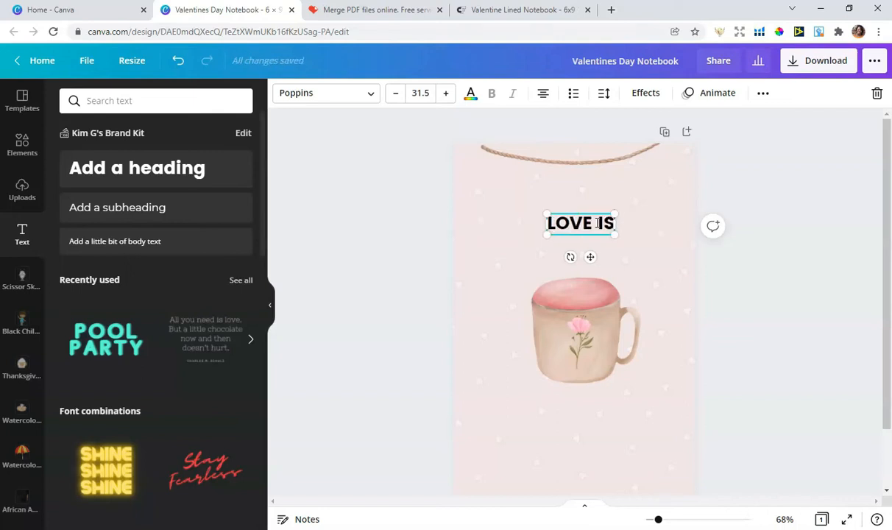
type(" GREAT BUT")
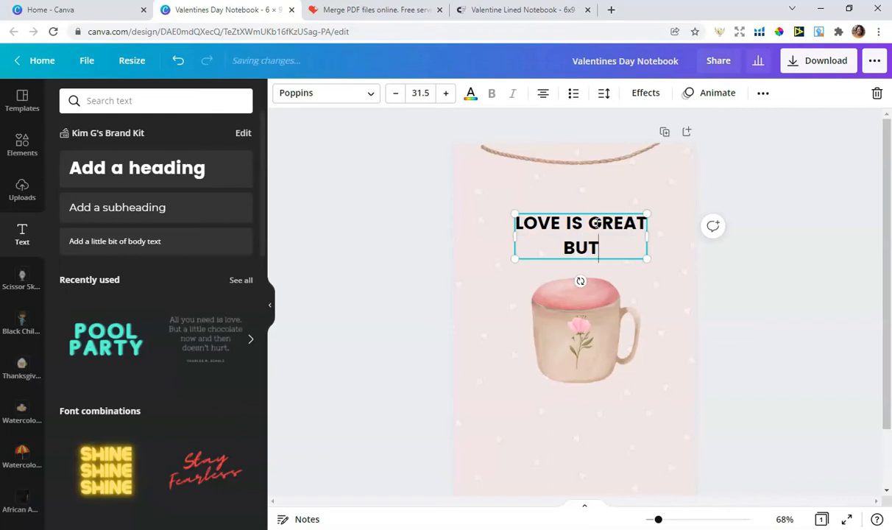
type(" FIRST COFFEE!")
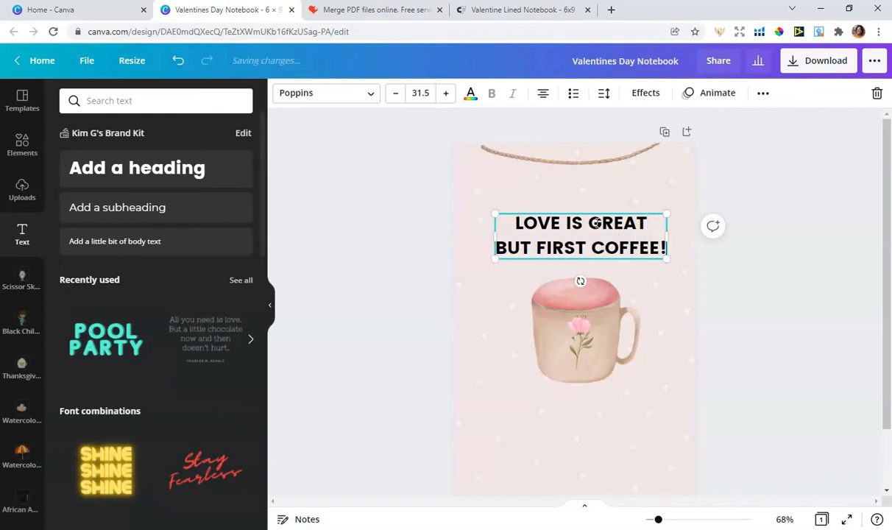
left_click(753, 203)
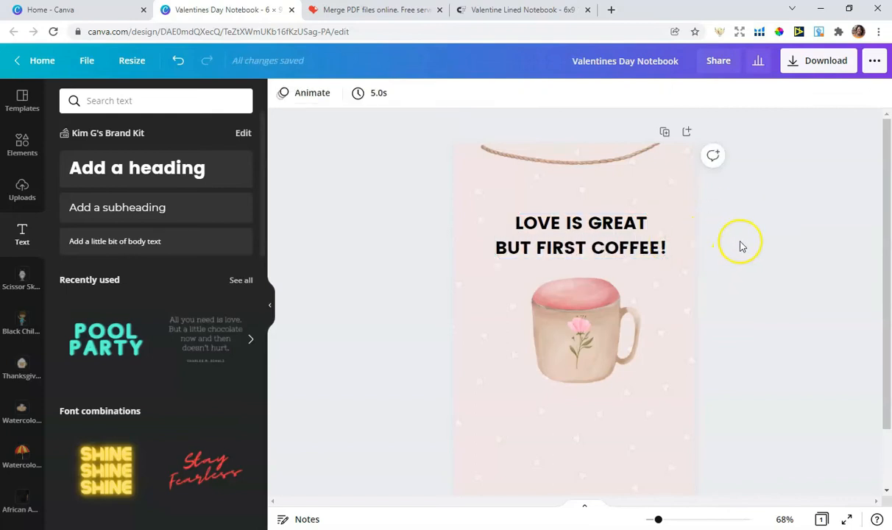
scroll(740, 237, "down", 2)
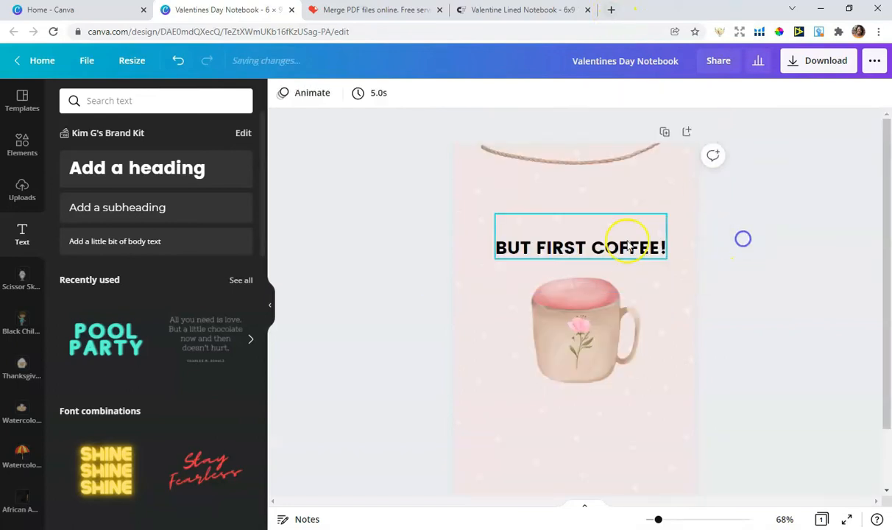
Change the heading's wording to "LOVE IS ALL WE NEED" and nudge it into place above the mug
double_click(626, 241)
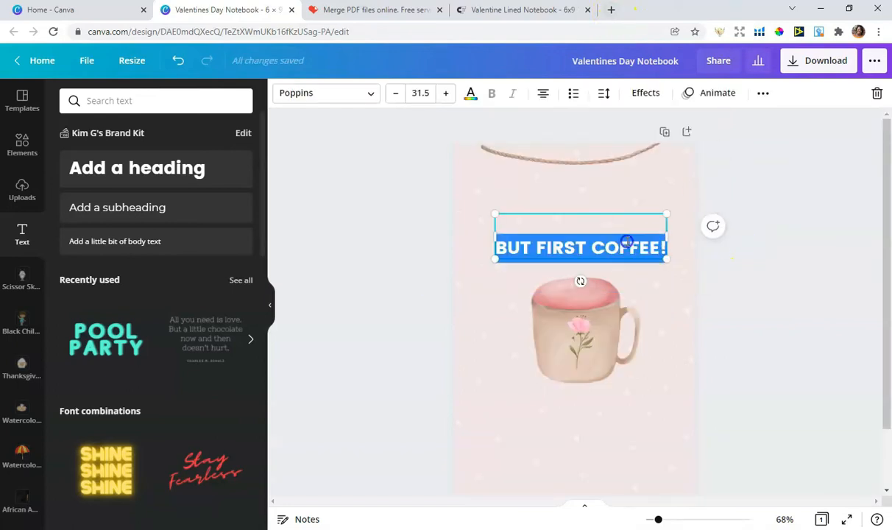
type("I")
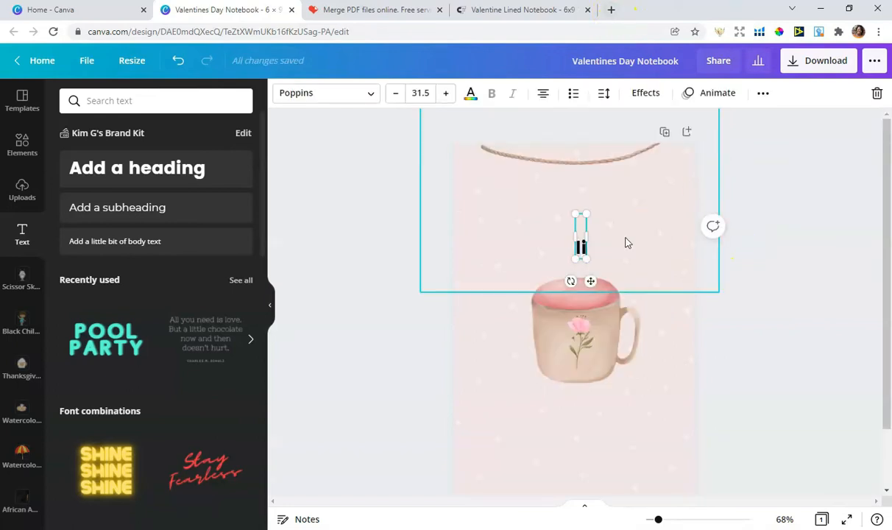
type("LOVE")
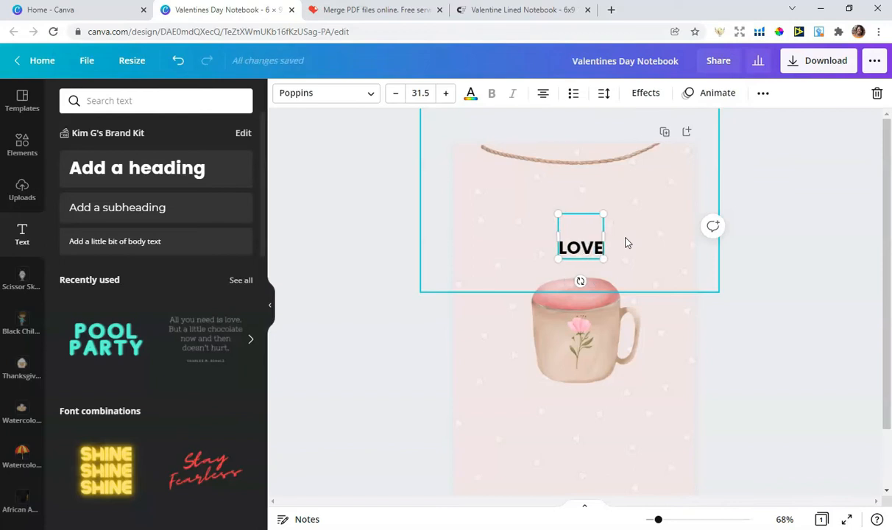
type(" IS ALL WE NEED")
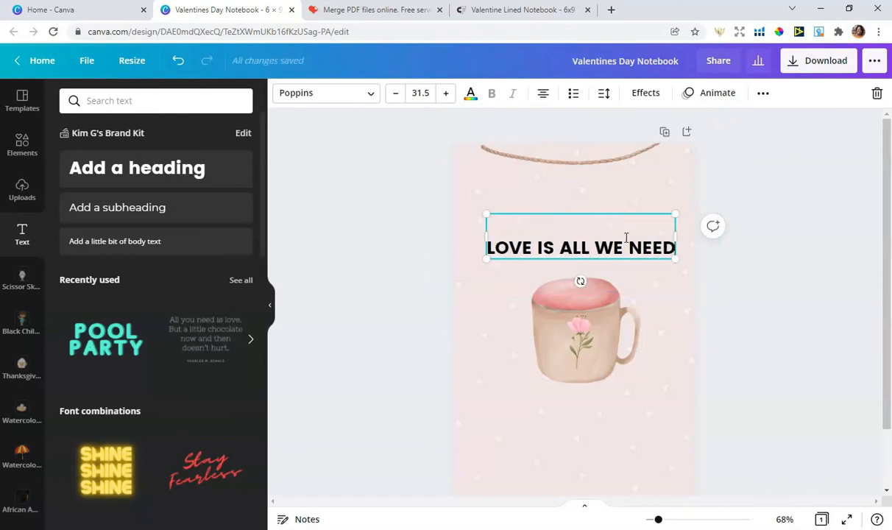
left_click(622, 182)
left_click(584, 251)
left_click_drag(583, 250, 567, 246)
Apply the Curve shape to the heading with a curve value of 40, and position the arc just above the mug
double_click(541, 243)
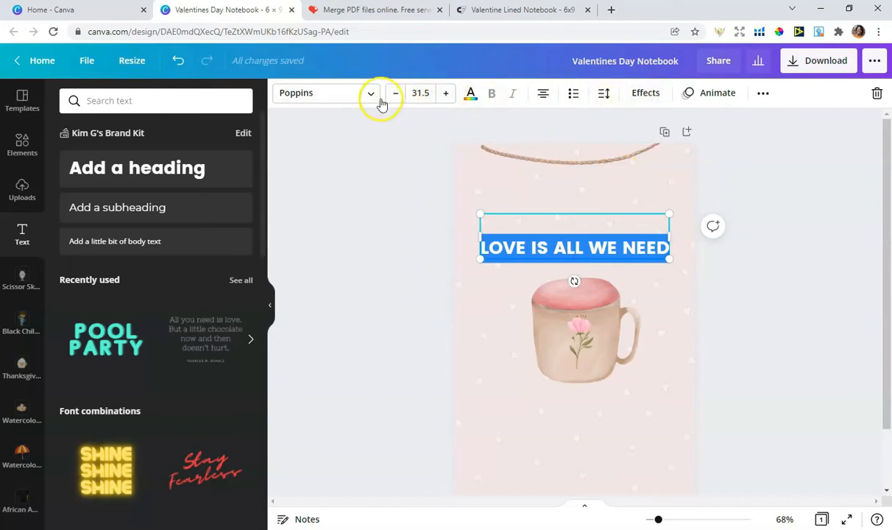
left_click(646, 93)
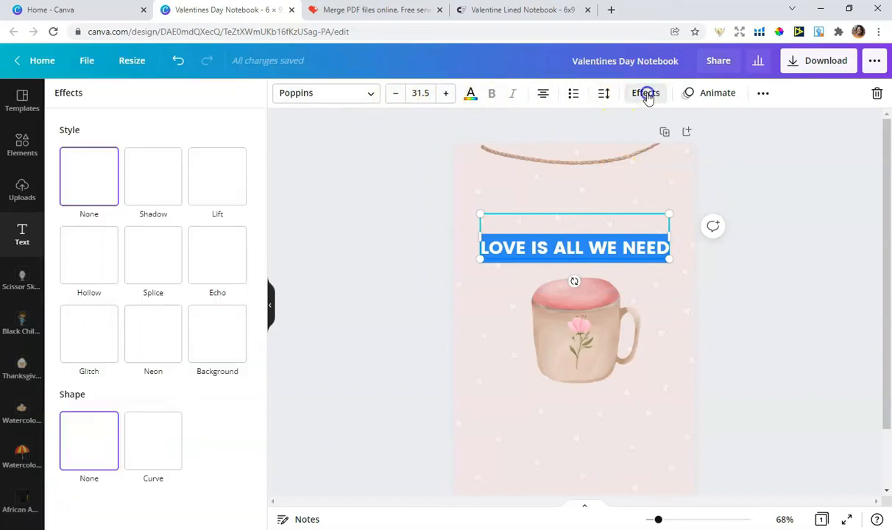
left_click(153, 430)
scroll(486, 263, "down", 1)
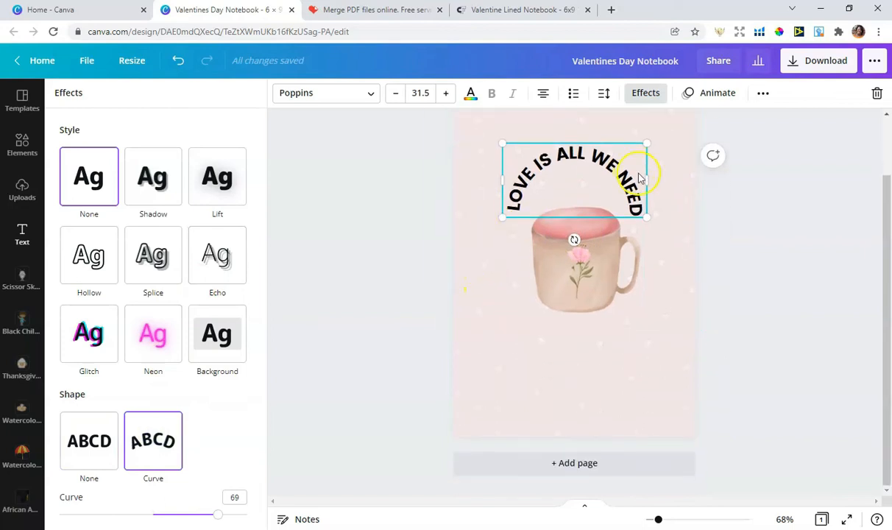
scroll(202, 397, "down", 1)
left_click_drag(217, 507, 190, 506)
left_click_drag(604, 155, 613, 170)
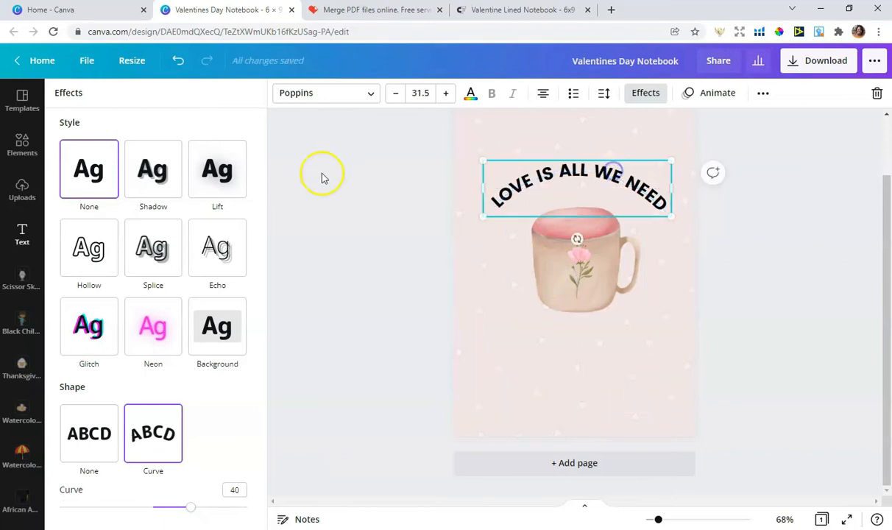
Change the curved heading's font to the uploaded Chamelia Script Regular
left_click(373, 96)
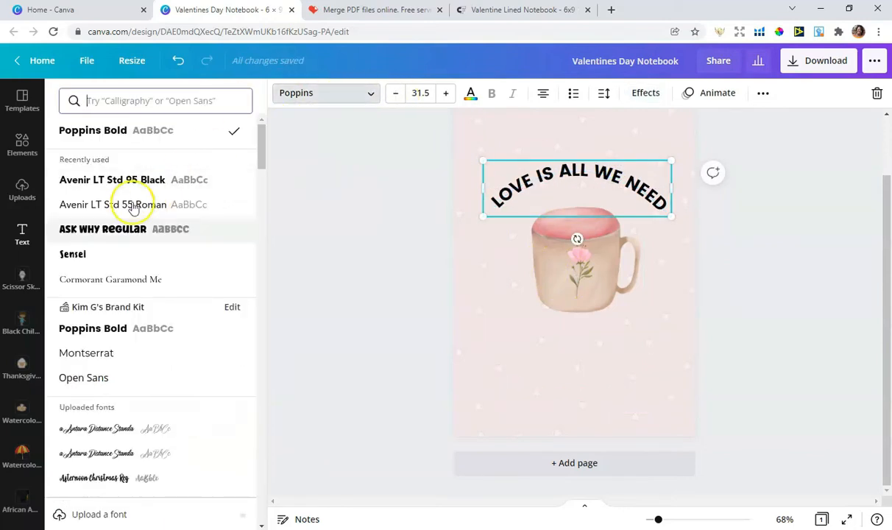
scroll(109, 279, "down", 5)
scroll(107, 276, "down", 3)
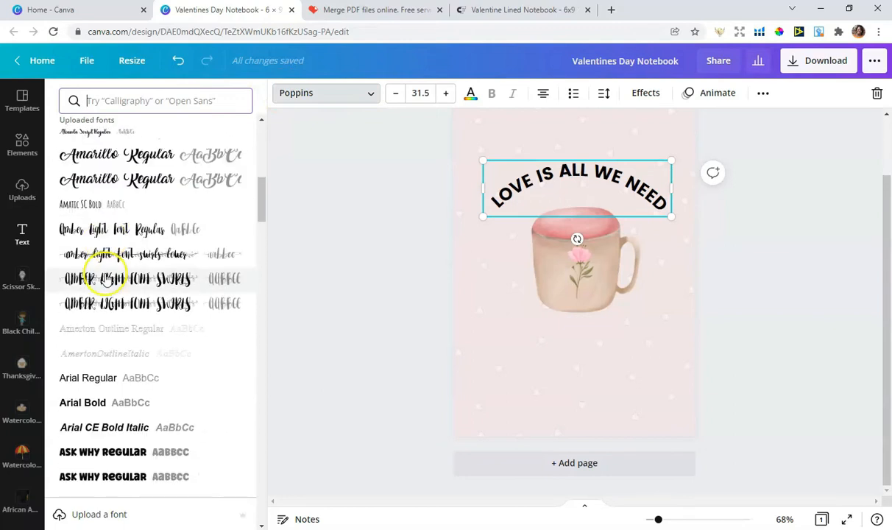
scroll(106, 279, "down", 4)
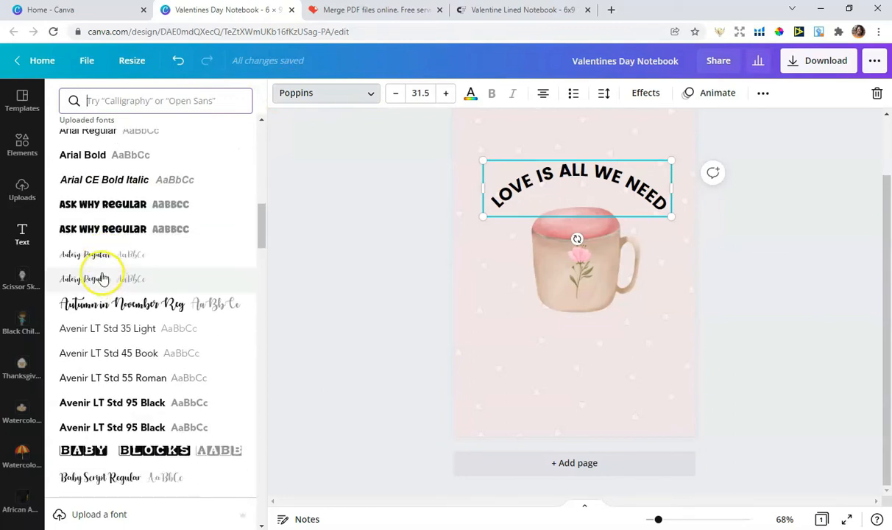
scroll(114, 300, "down", 3)
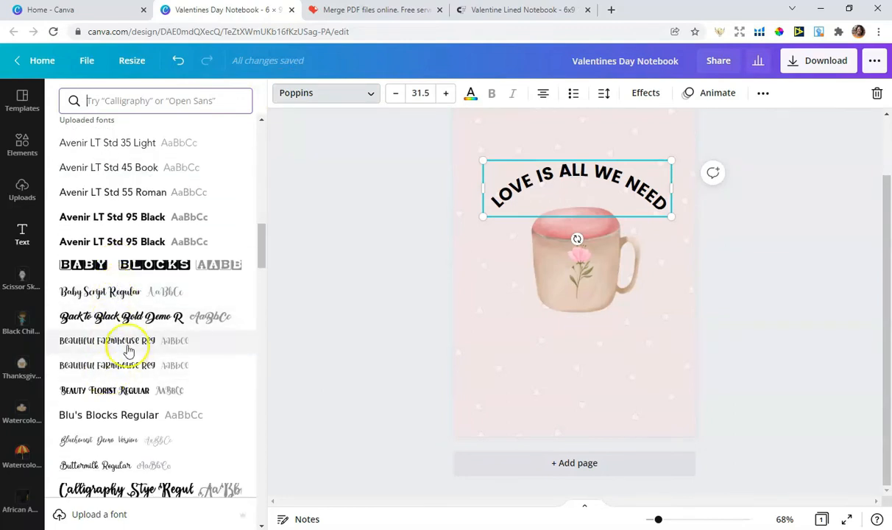
scroll(125, 345, "down", 4)
scroll(138, 328, "down", 2)
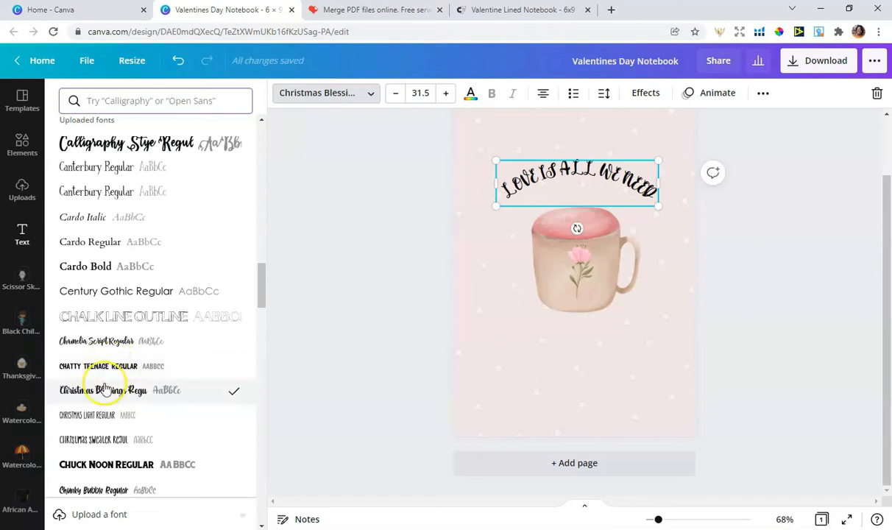
left_click(104, 343)
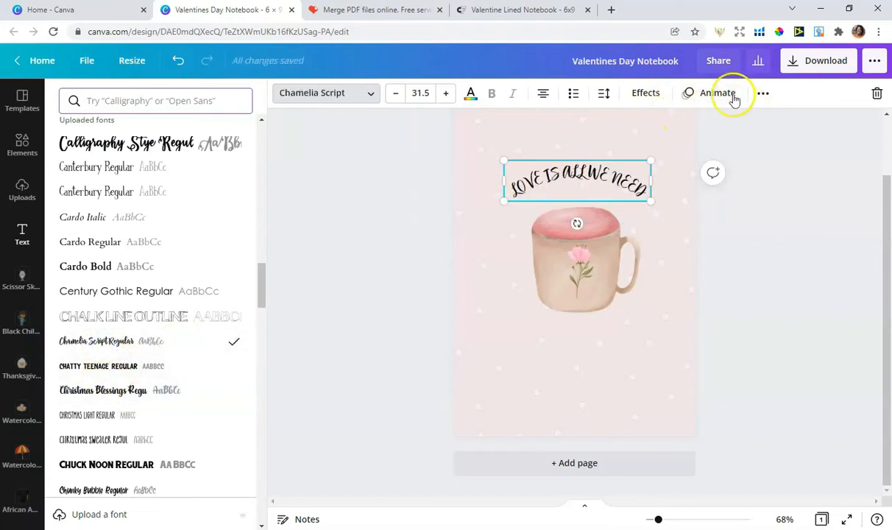
Toggle the heading's uppercase formatting and try retyping its text as "love"
left_click(762, 93)
left_click(571, 125)
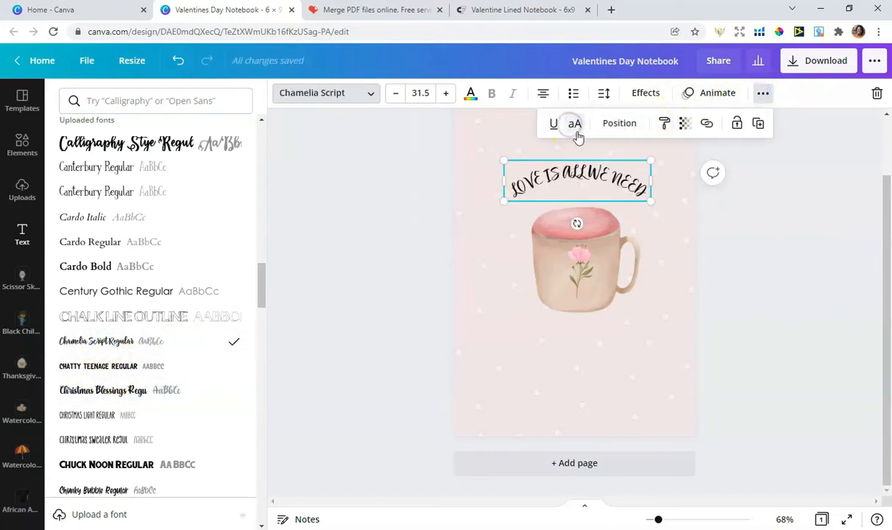
left_click(564, 177)
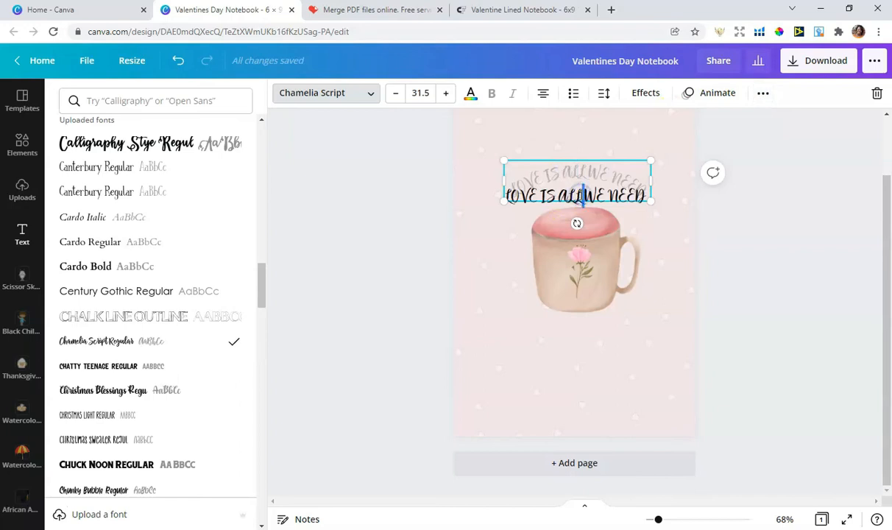
key("ctrl+a")
type("lo")
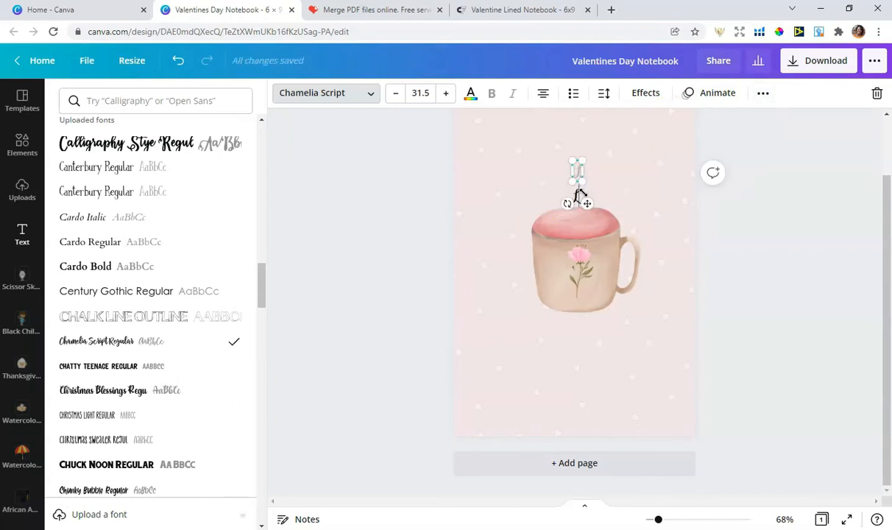
type("ve")
Clear the curved heading and retype it in mixed case as "Love is All We Need!"
key("BackSpace")
key("BackSpace")
key("BackSpace")
key("BackSpace")
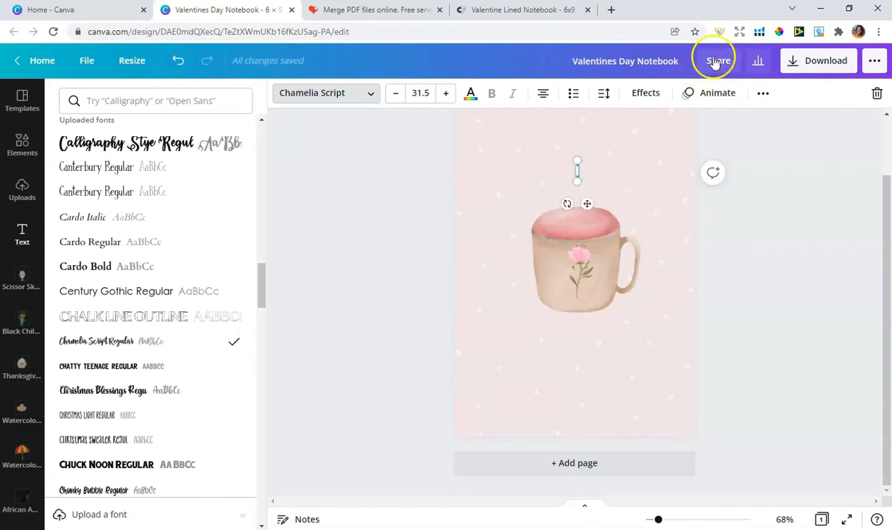
left_click(763, 92)
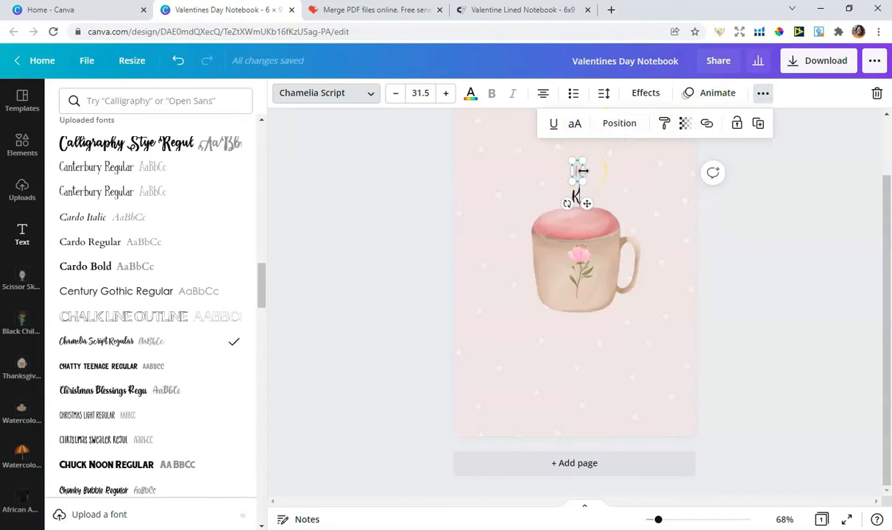
type("Love is All We Need!")
left_click(741, 206)
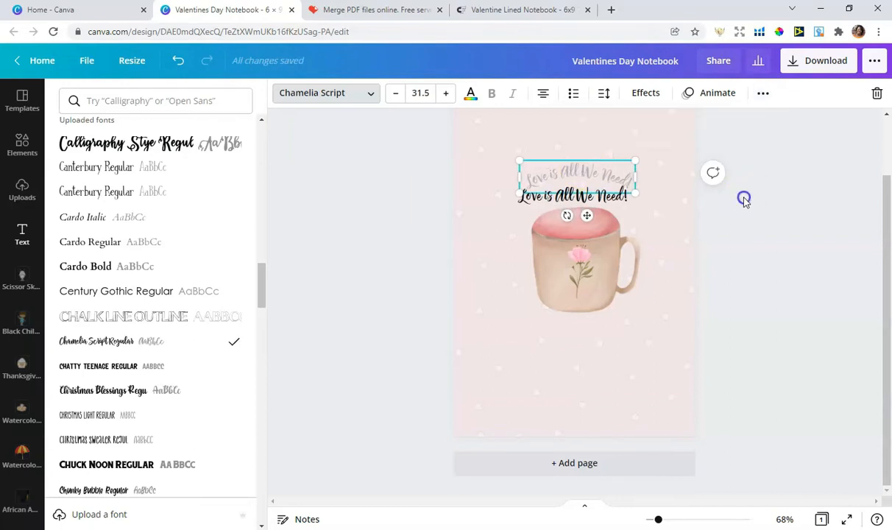
Change the curved heading's font to the uploaded Canterbury Regular
left_click(605, 187)
mouse_move(577, 184)
left_mouse_down()
mouse_move(569, 203)
mouse_move(579, 203)
mouse_move(570, 184)
left_mouse_up()
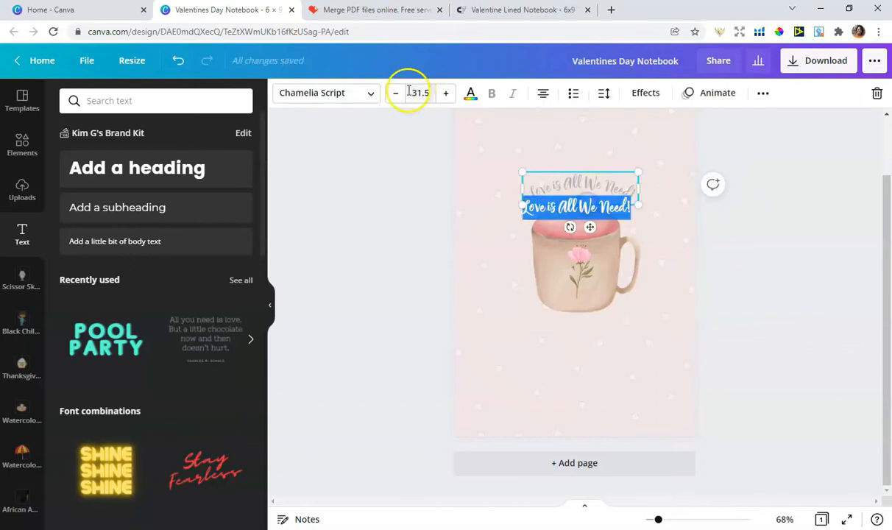
left_click(369, 92)
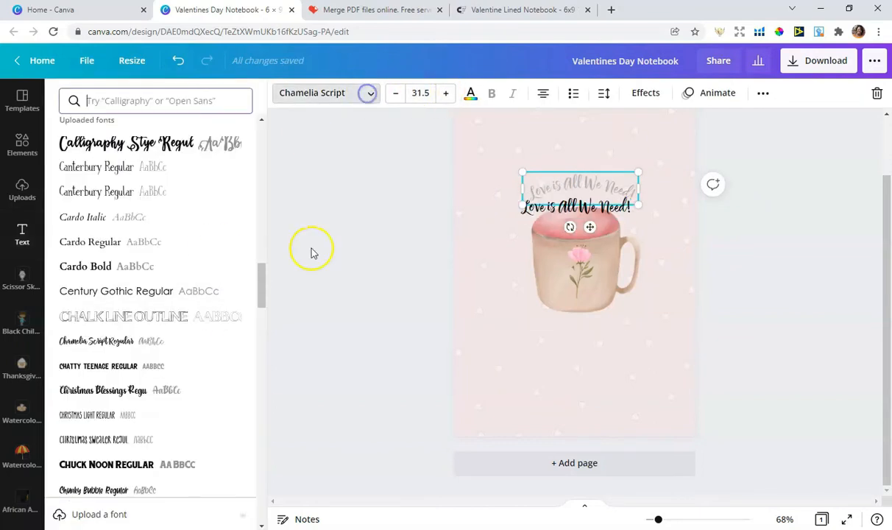
left_click(91, 169)
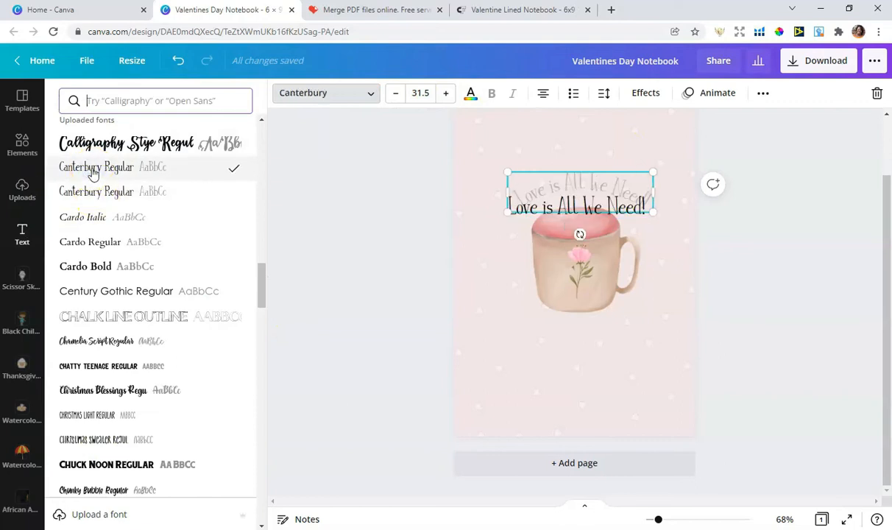
left_click(307, 187)
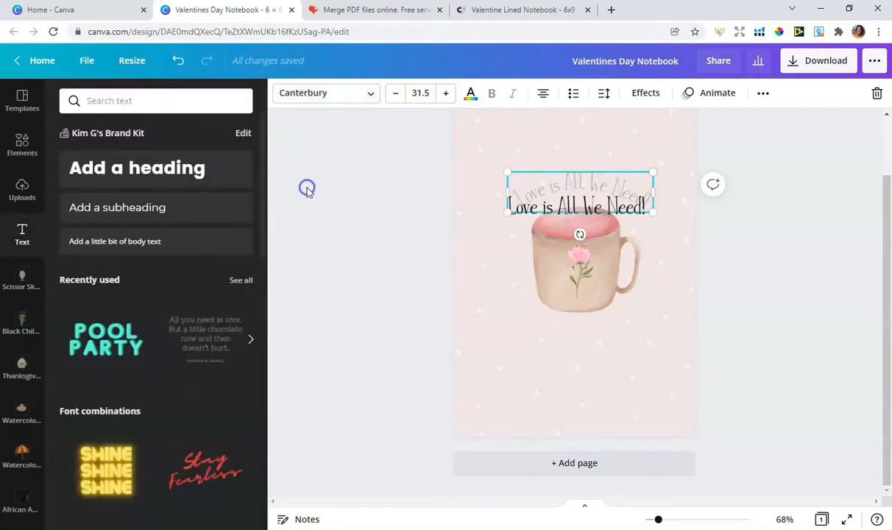
Switch the curved heading "Love is All We Need!" to uppercase
left_click(618, 203)
left_click(764, 93)
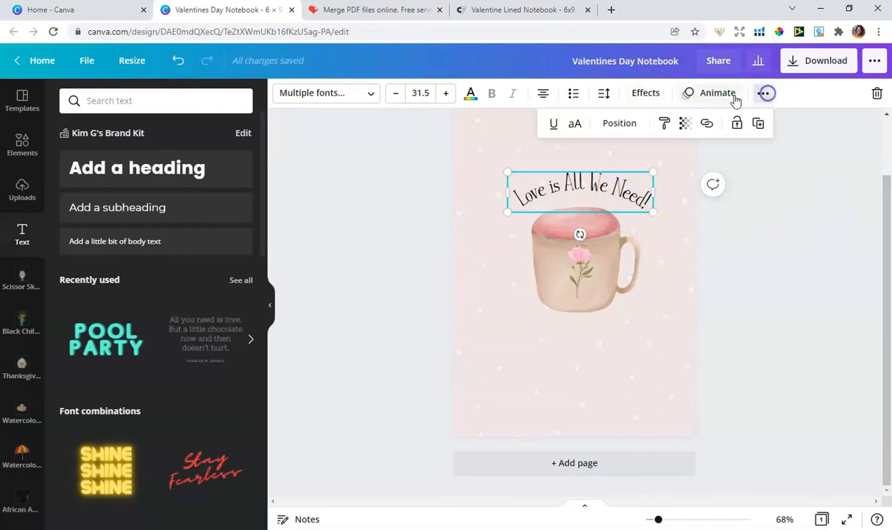
left_click(578, 125)
left_click(753, 237)
Enlarge the curved heading to a font size of about 35.2 and center it over the mug
left_click_drag(600, 190, 596, 192)
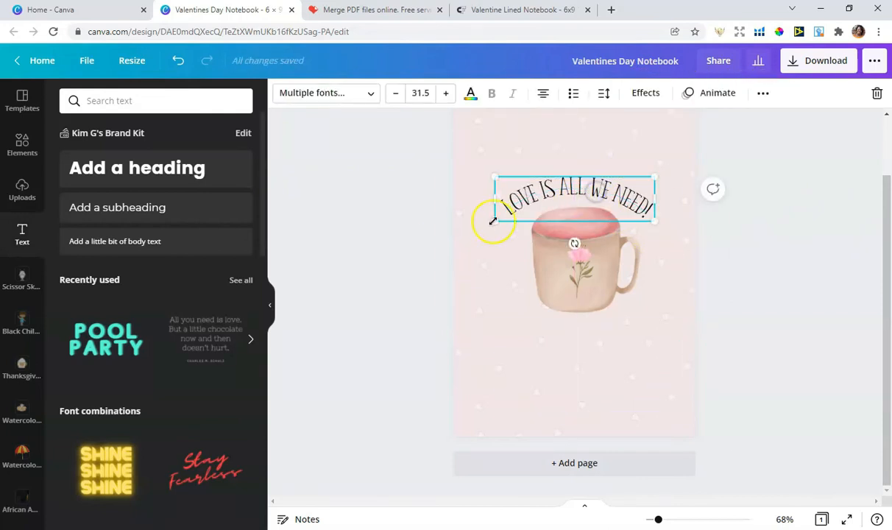
left_click_drag(491, 223, 486, 225)
left_click_drag(659, 217, 668, 223)
left_click_drag(597, 184, 589, 186)
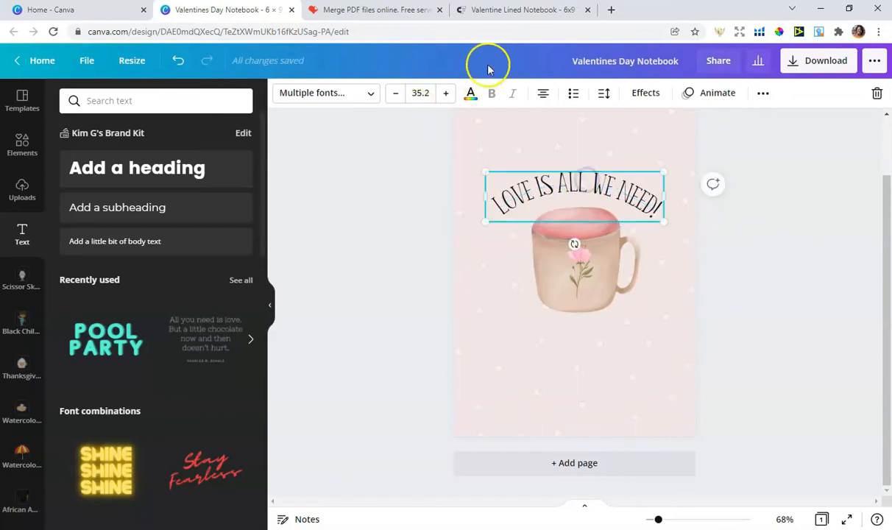
Recolor the curved heading with the light pink from the mug's photo colors
left_click(470, 93)
scroll(110, 246, "down", 5)
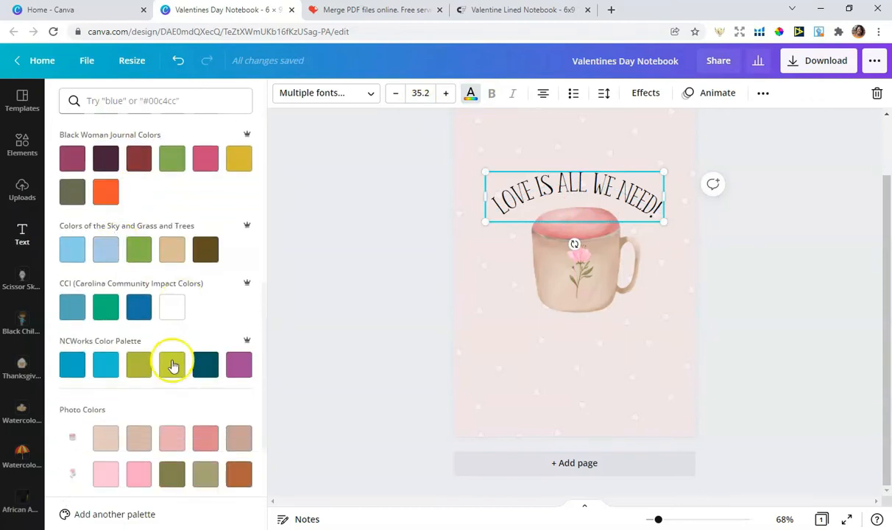
left_click(172, 437)
left_click(782, 302)
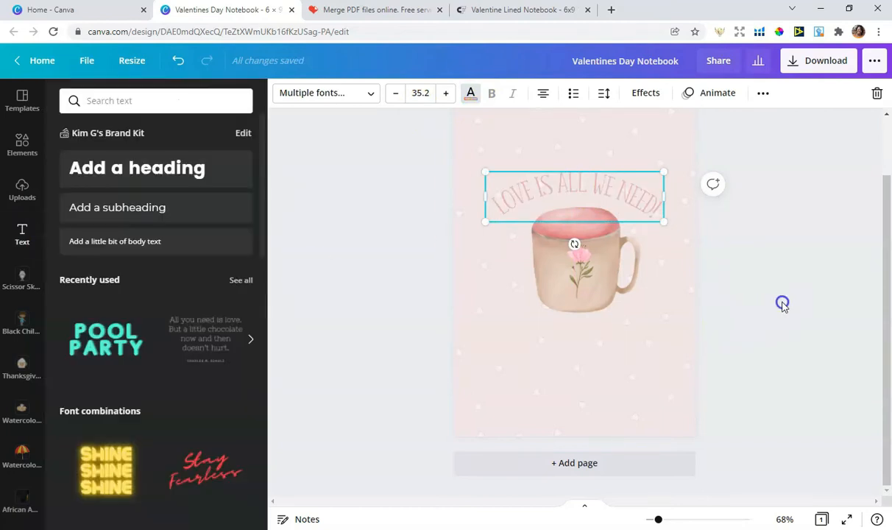
Move the mug and the curved heading slightly up the page, keeping a small gap between them
left_click_drag(615, 292, 611, 291)
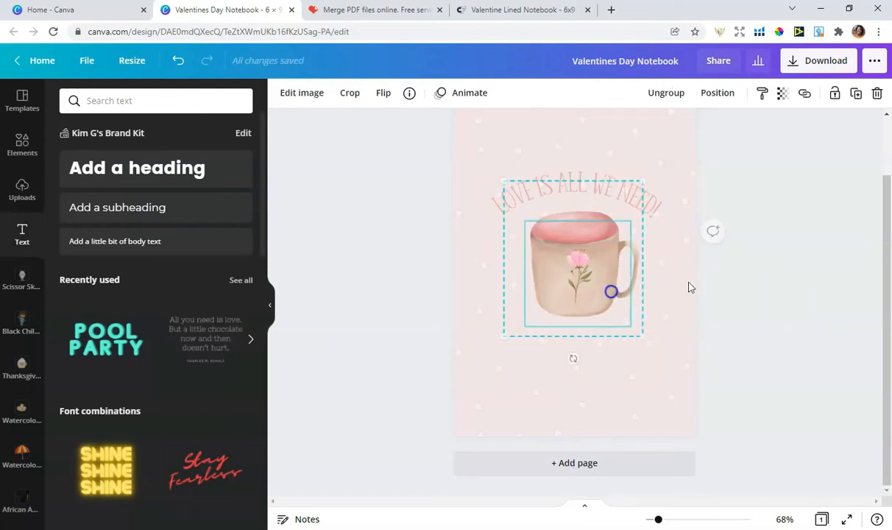
left_click(754, 278)
scroll(754, 278, "up", 1)
left_click_drag(585, 256, 585, 246)
left_click_drag(584, 339, 584, 329)
left_click(774, 335)
scroll(788, 302, "down", 1)
scroll(787, 303, "down", 1)
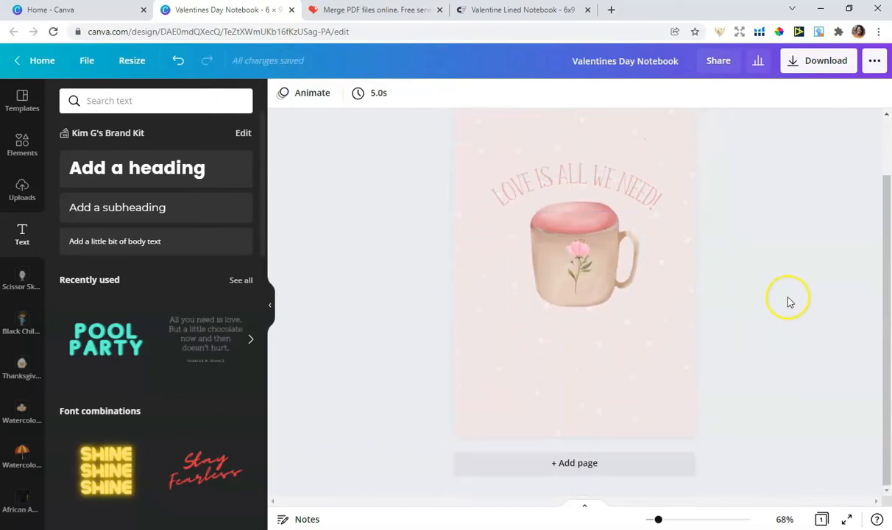
Add a body text box centered below the mug that reads "NOTEBOOK"
left_click(110, 241)
left_click(825, 374)
left_click_drag(566, 278, 573, 340)
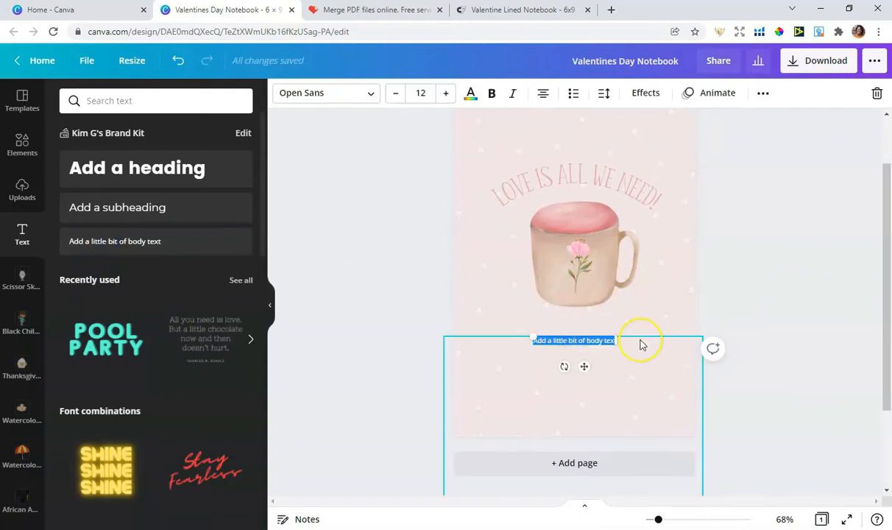
type("NOTEBOOK")
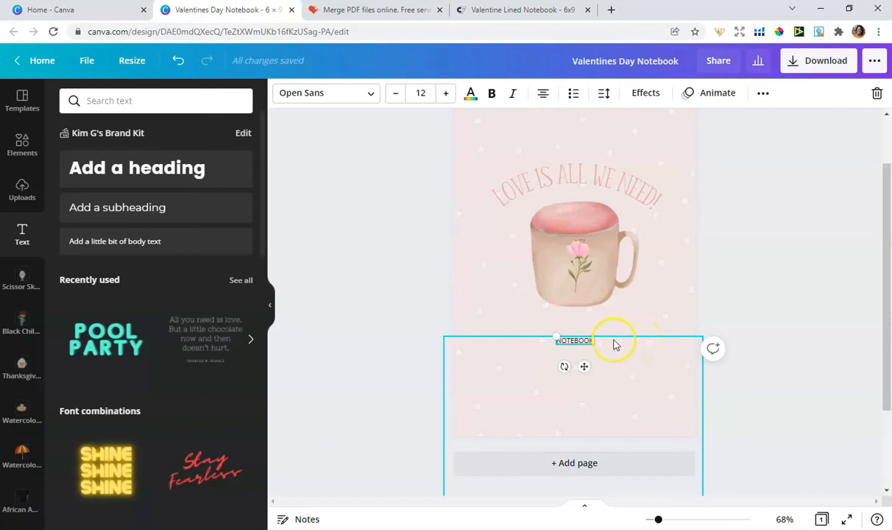
Set the NOTEBOOK text to size 20 in the uploaded Canterbury Regular font
double_click(578, 340)
left_click(444, 93)
left_click(443, 93)
left_click(443, 94)
left_click(444, 93)
left_click(445, 92)
left_click(444, 92)
left_click(368, 91)
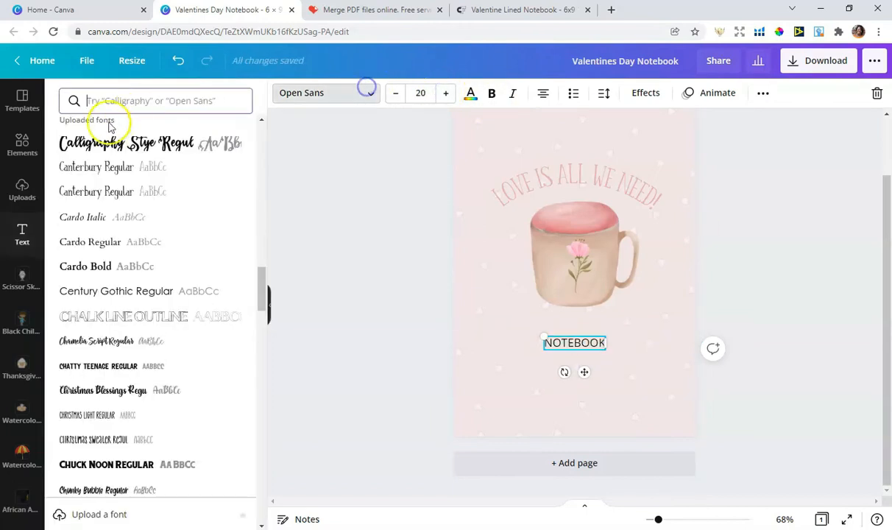
left_click(124, 173)
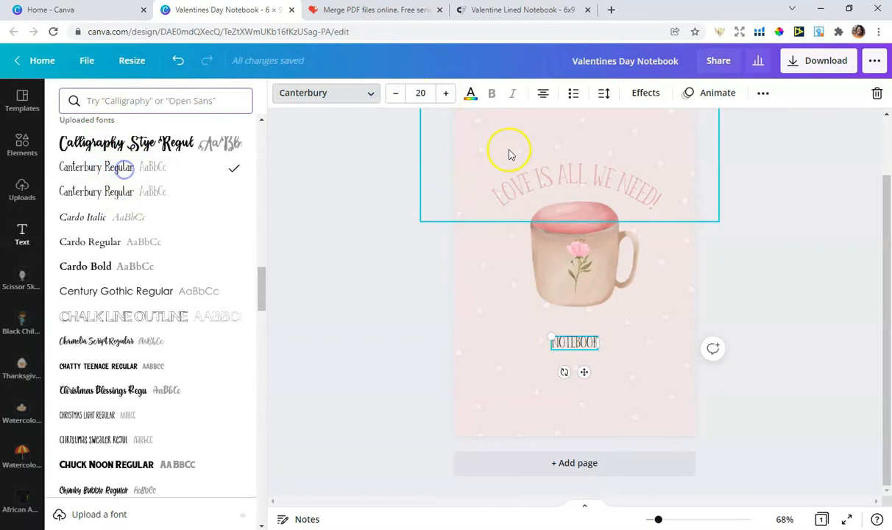
Recolor the NOTEBOOK text with the same light pink as the curved heading
left_click(471, 93)
left_click(169, 157)
left_click(320, 215)
Enlarge the NOTEBOOK text to a font size of about 32.3 and center it just below the mug
left_click(588, 343)
left_click_drag(615, 350, 574, 337)
left_click(824, 273)
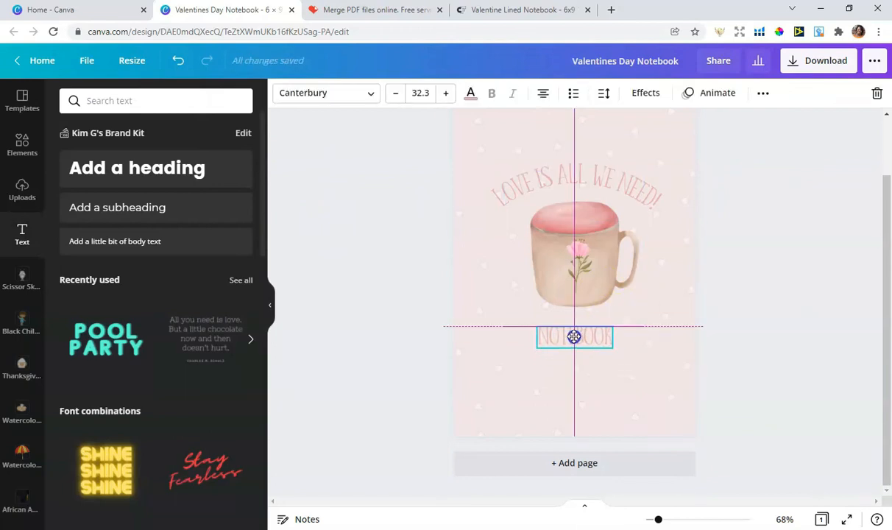
left_click(782, 298)
Review the finished cover and add a second page to the design
scroll(789, 277, "up", 1)
scroll(789, 273, "down", 1)
scroll(787, 274, "up", 1)
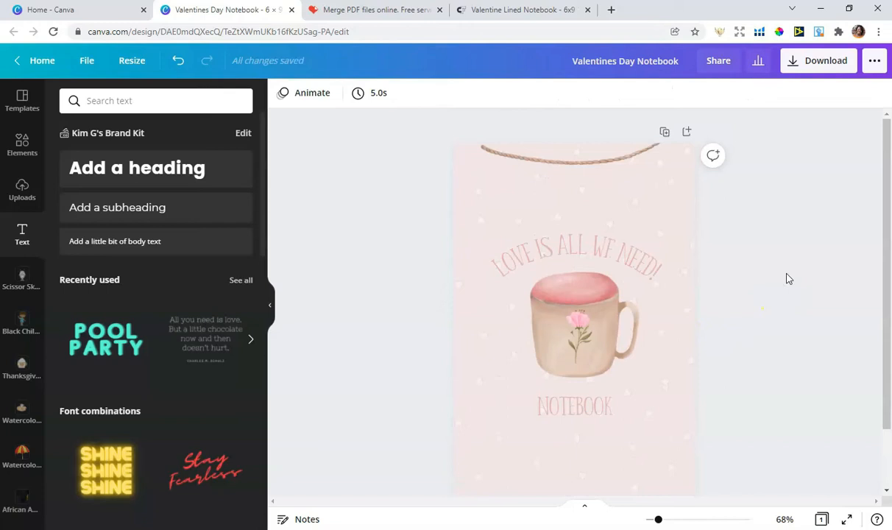
scroll(785, 275, "down", 1)
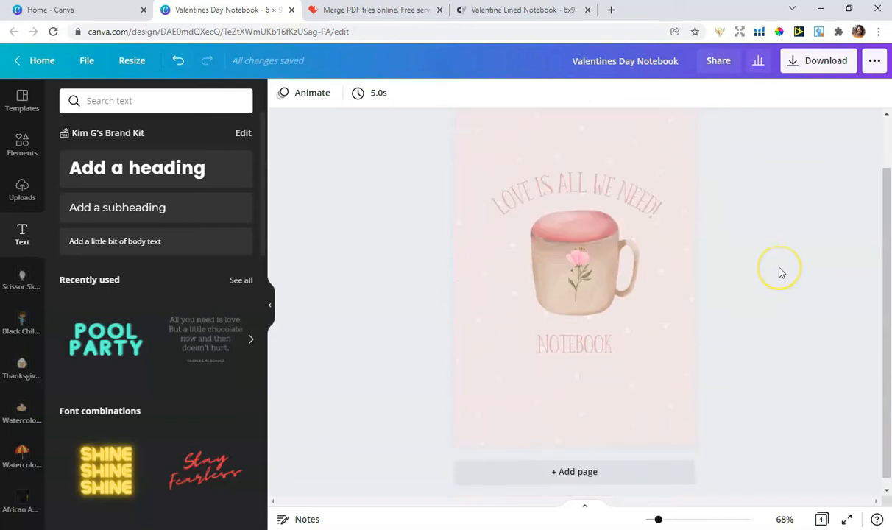
scroll(781, 273, "down", 1)
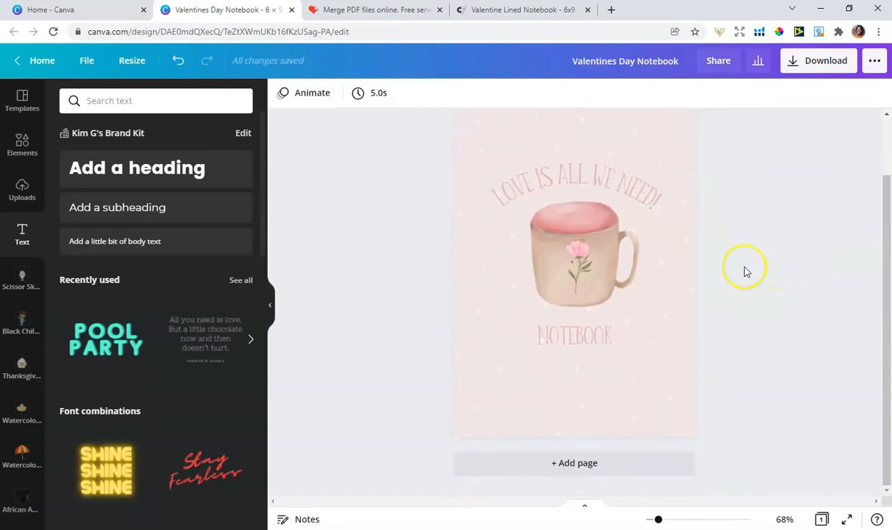
left_click(576, 464)
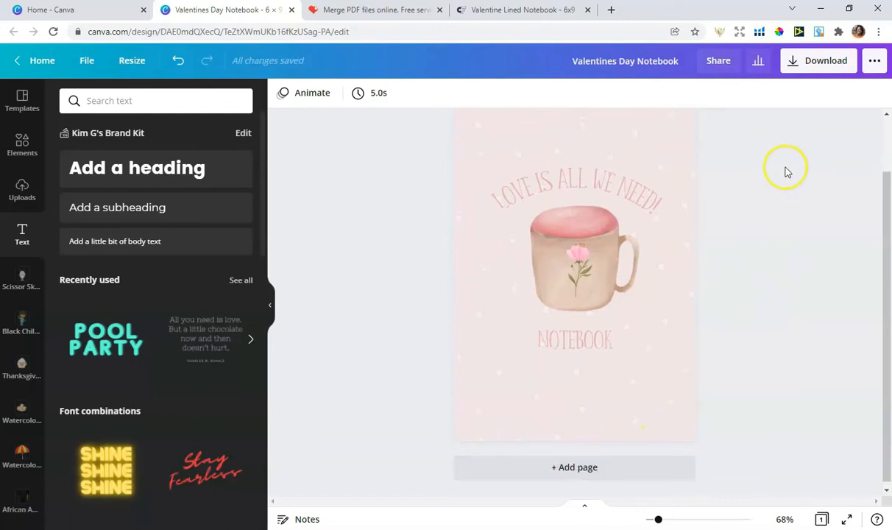
left_click(559, 469)
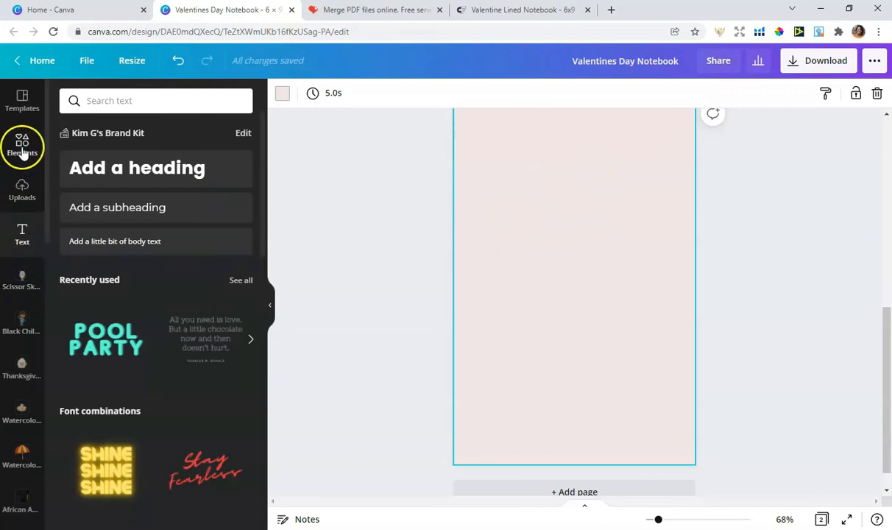
Search the elements library for "heart"
left_click(116, 94)
left_click(19, 144)
triple_click(120, 95)
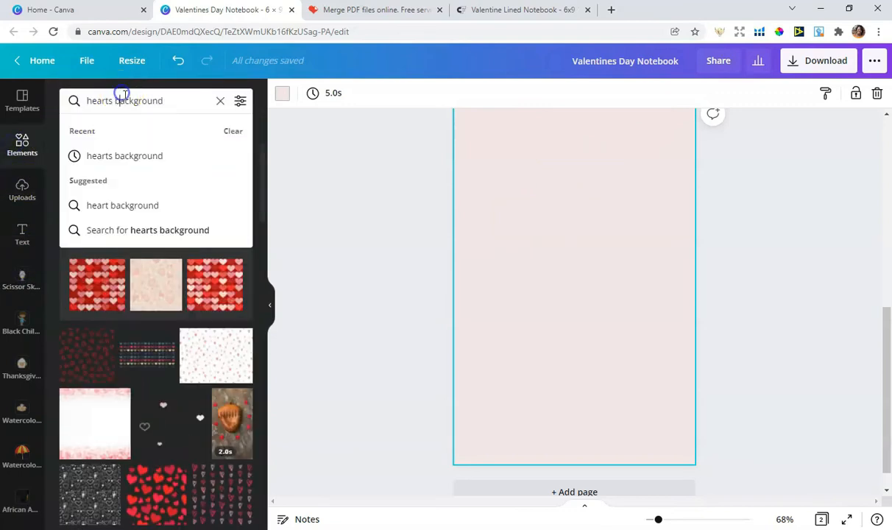
type("HEAR")
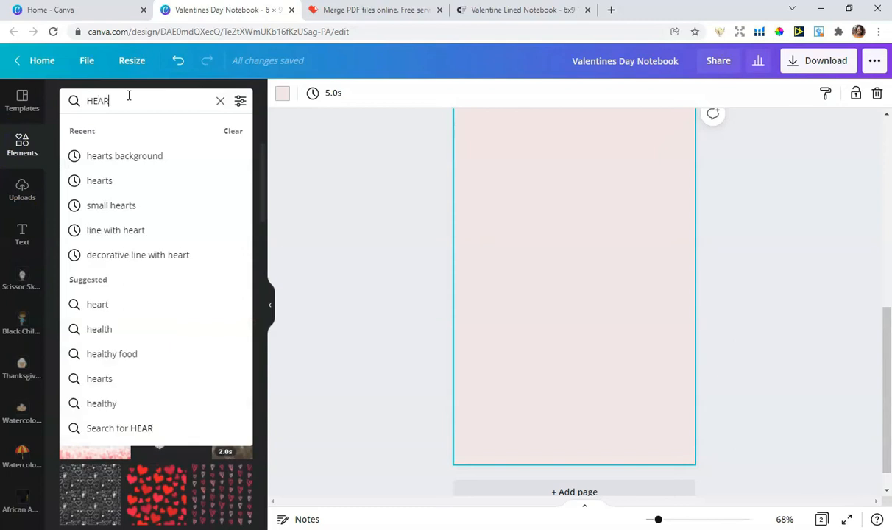
key("BackSpace")
key("BackSpace")
key("BackSpace")
type("heart")
key("Return")
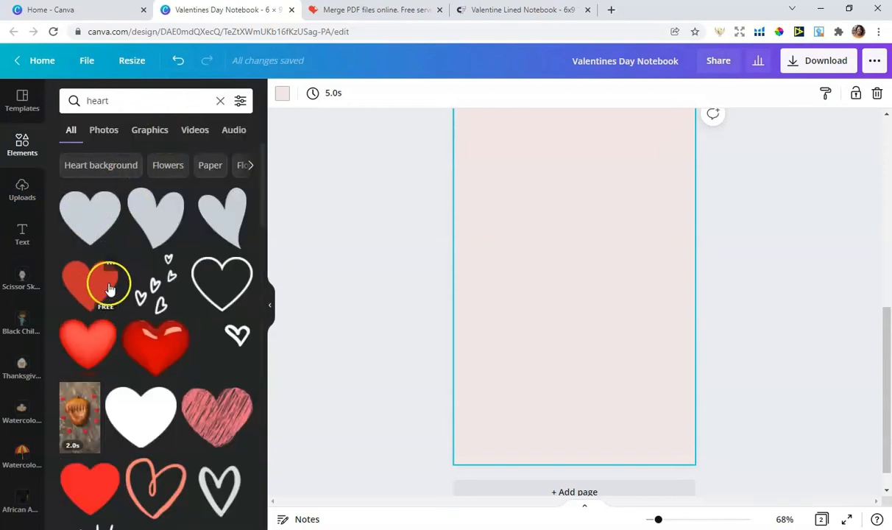
Insert the solid heart shape on the second page, shrink it and center it in the page's upper part
left_click(80, 229)
left_click_drag(607, 291, 615, 280)
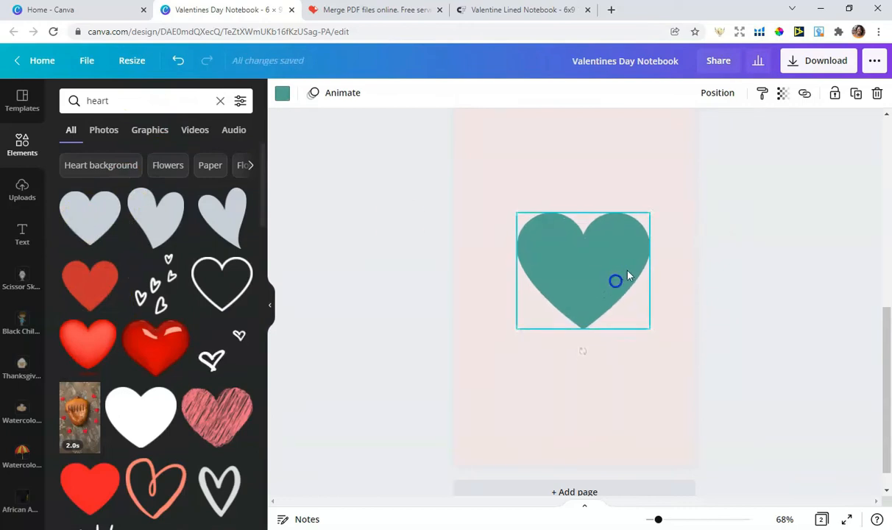
left_click_drag(652, 212, 573, 249)
left_click_drag(518, 267, 542, 271)
left_click_drag(562, 314, 576, 212)
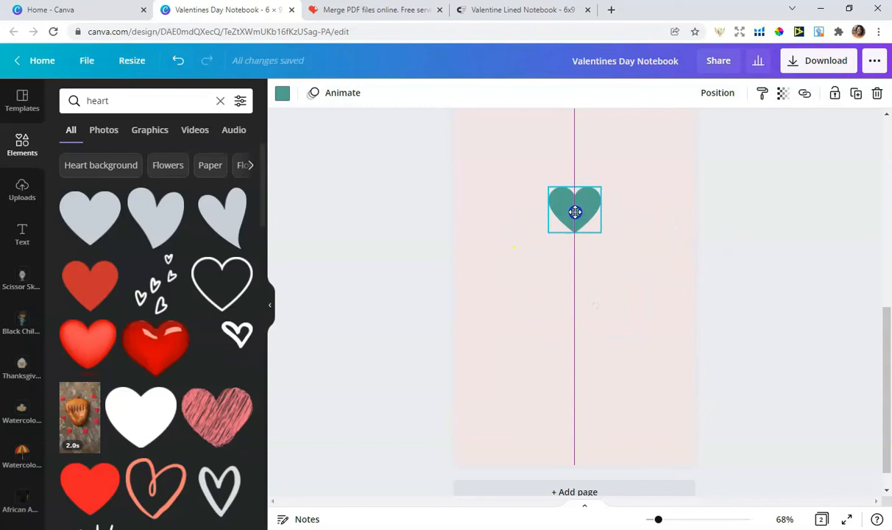
Recolor the heart white and move it slightly lower along the page's center line
left_click(283, 94)
left_click(239, 157)
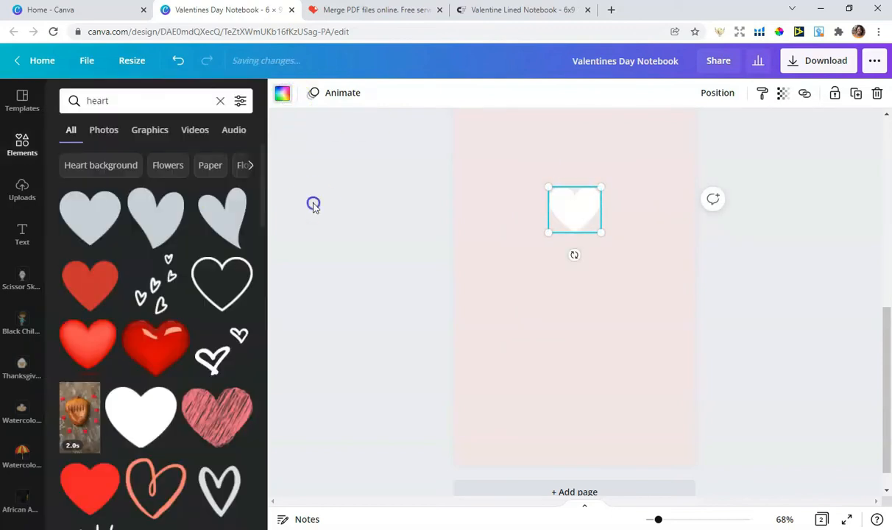
left_click_drag(563, 211, 593, 226)
left_click(414, 213)
left_click(378, 233)
Add a subheading text box centered just below the white heart and select its placeholder text
left_click(19, 237)
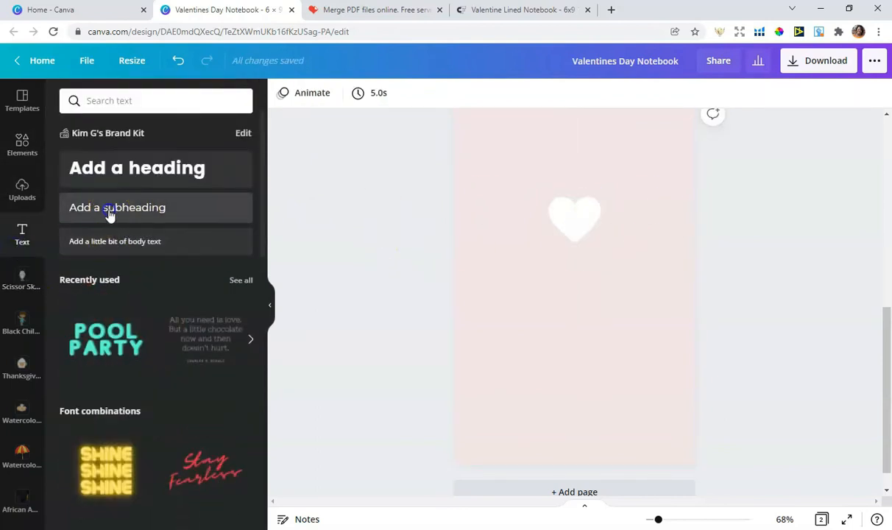
left_click(109, 213)
left_click(780, 293)
left_click_drag(593, 285, 596, 273)
double_click(594, 273)
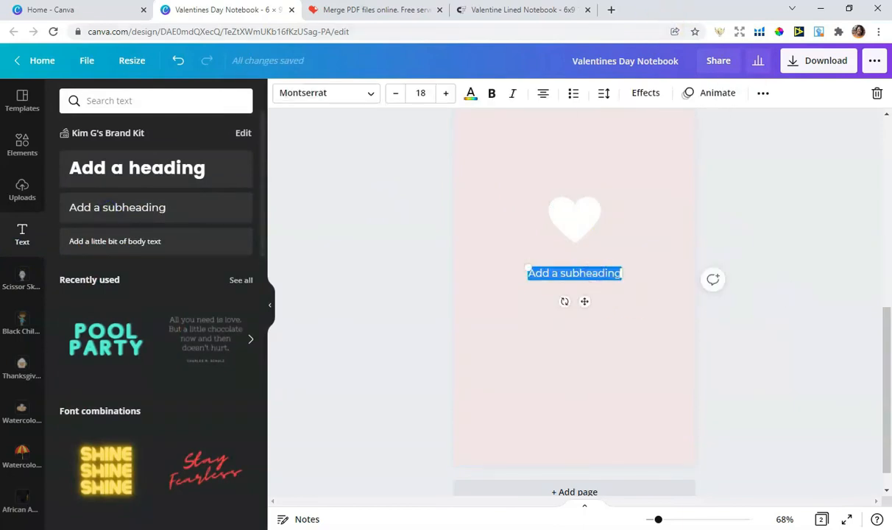
Search Google for "love quotes", copy "Being deeply loved by someone gives you strength", and return to the Canva notebook design
left_click(611, 10)
type("love quotes")
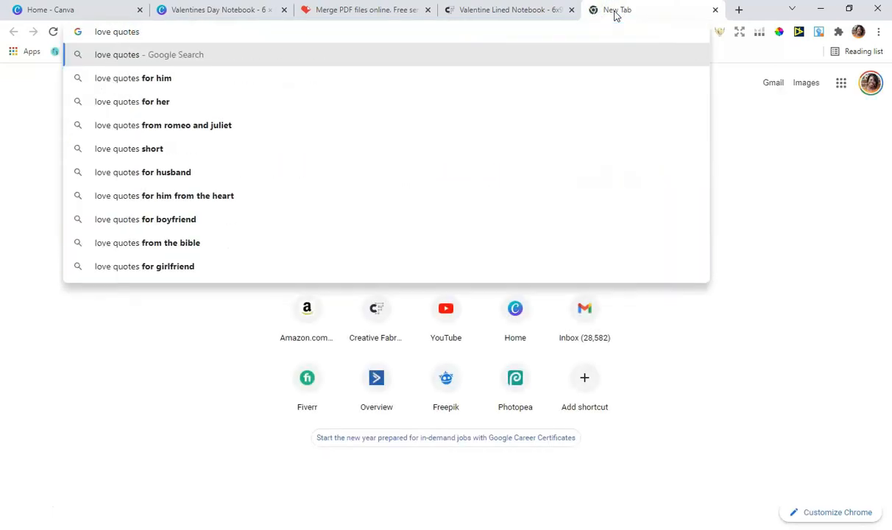
key("Return")
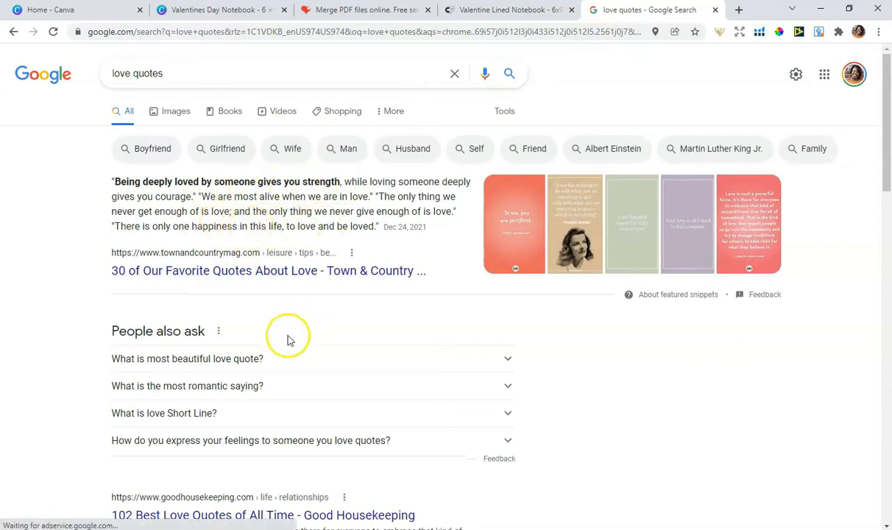
left_click_drag(339, 183, 140, 187)
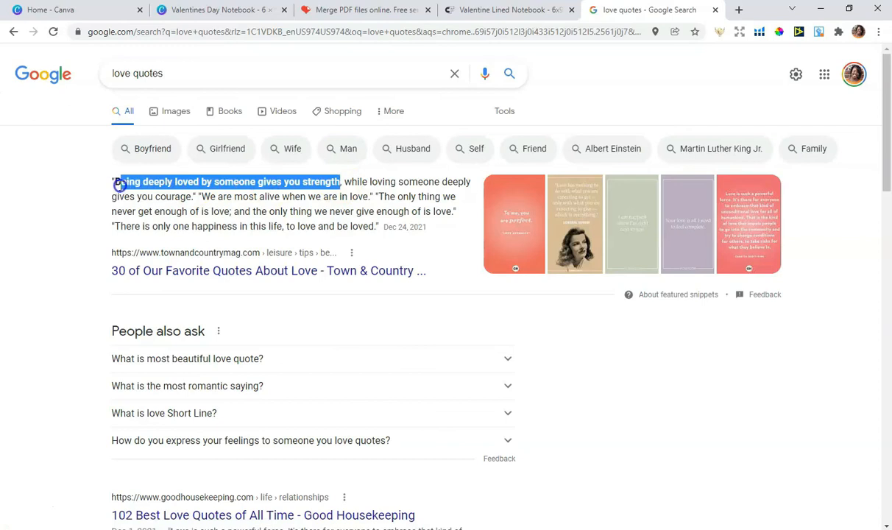
right_click(118, 182)
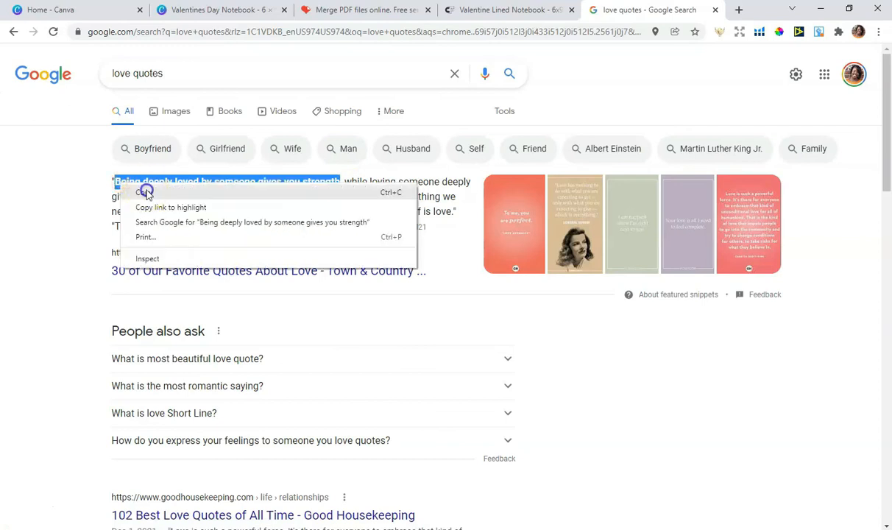
left_click(145, 191)
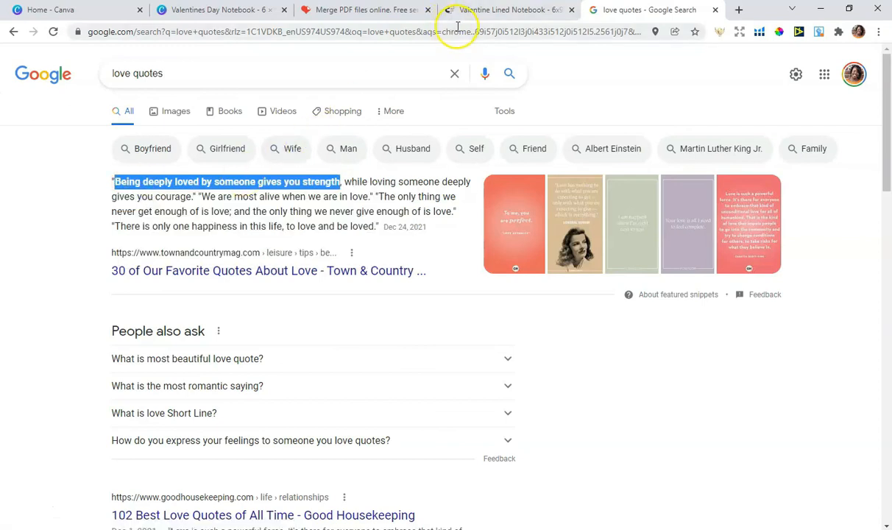
left_click(251, 11)
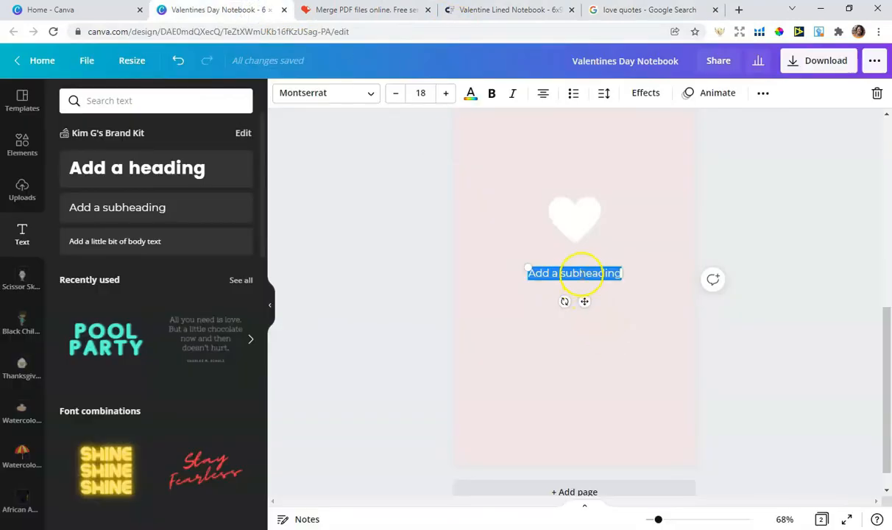
Replace the subheading placeholder with the copied love quote, narrow its text box to two lines and center it below the white heart
right_click(579, 273)
left_click(613, 337)
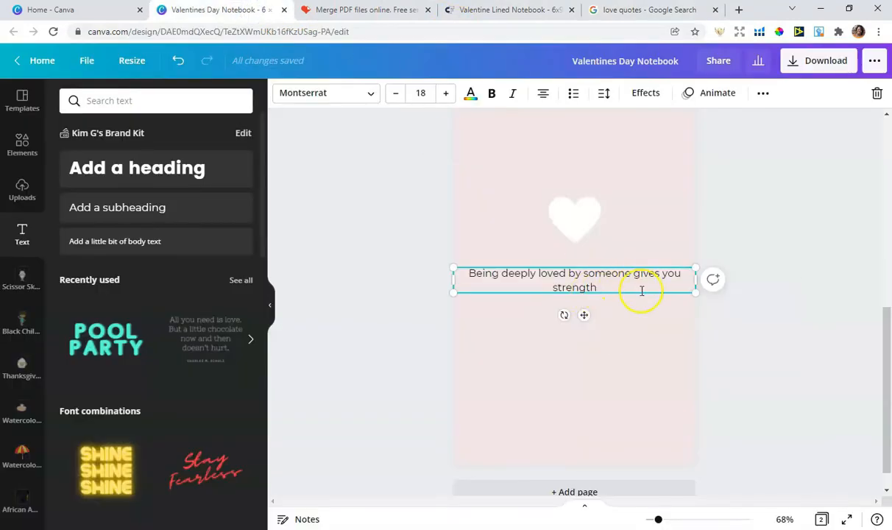
left_click_drag(482, 284, 536, 284)
left_click(777, 233)
left_click_drag(642, 291, 586, 283)
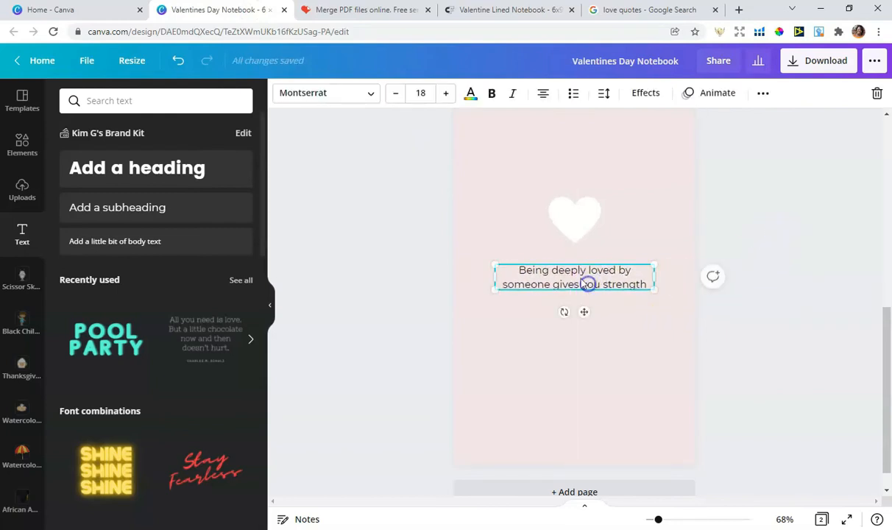
Copy the quote text from the second page and search Google for "uspto trademark search" in a new browser tab
left_click_drag(520, 270, 647, 283)
right_click(620, 283)
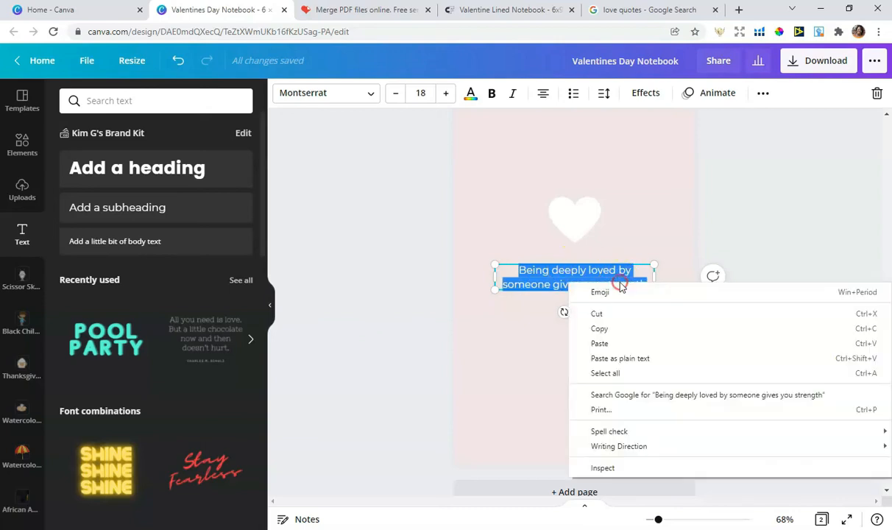
left_click(607, 329)
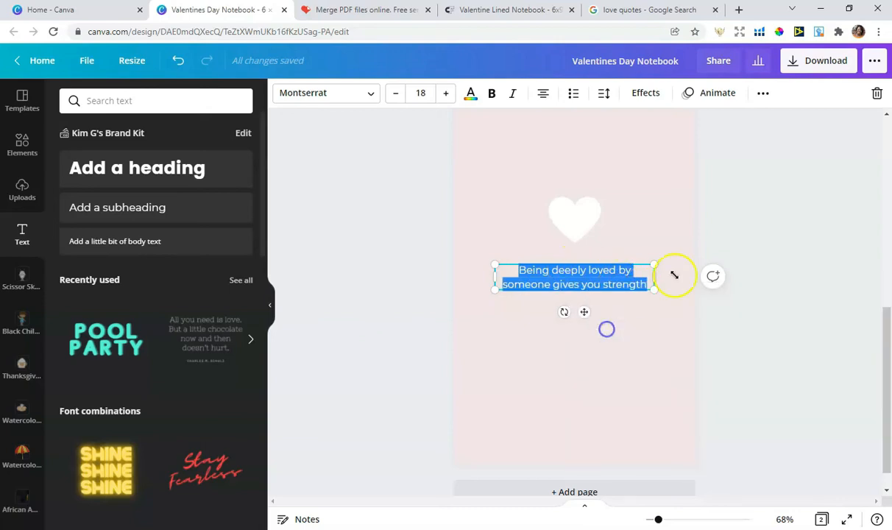
left_click(739, 13)
type("uspto trademark search")
key("Return")
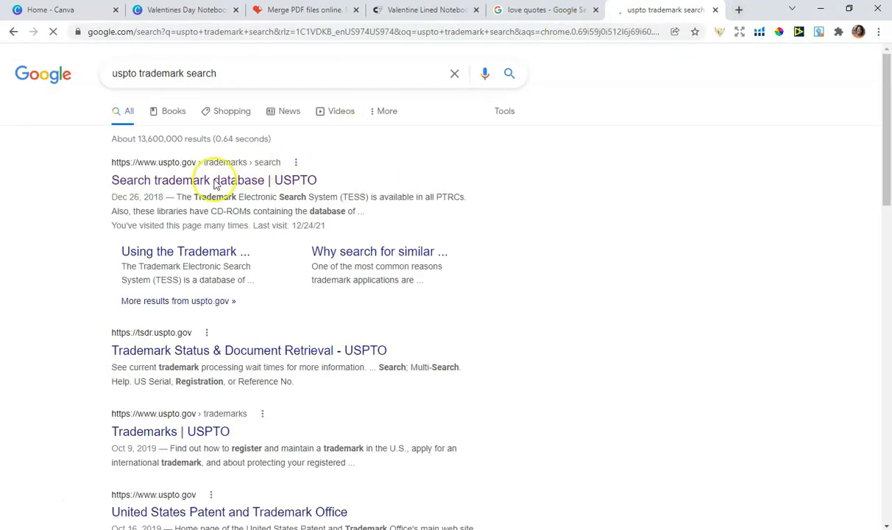
Run a TESS basic word mark search on the USPTO site for the copied quote, and return to the Canva notebook design
left_click(228, 184)
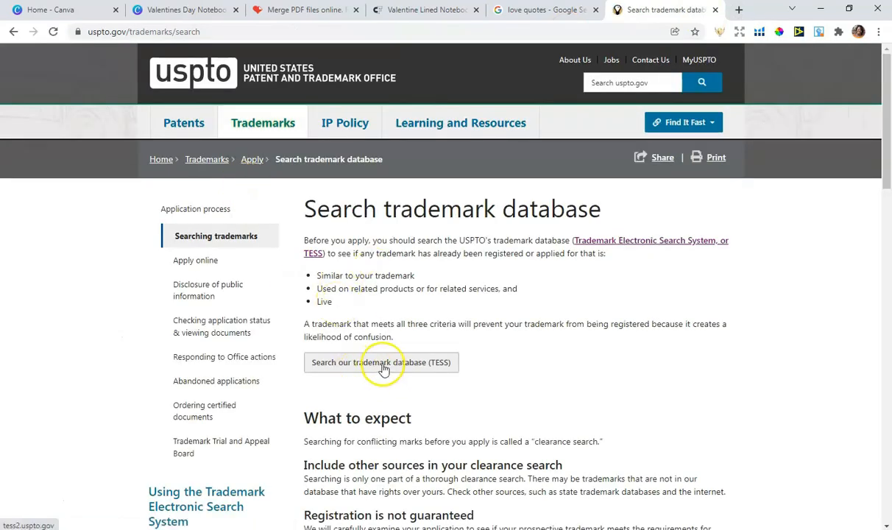
left_click(382, 362)
left_click(305, 254)
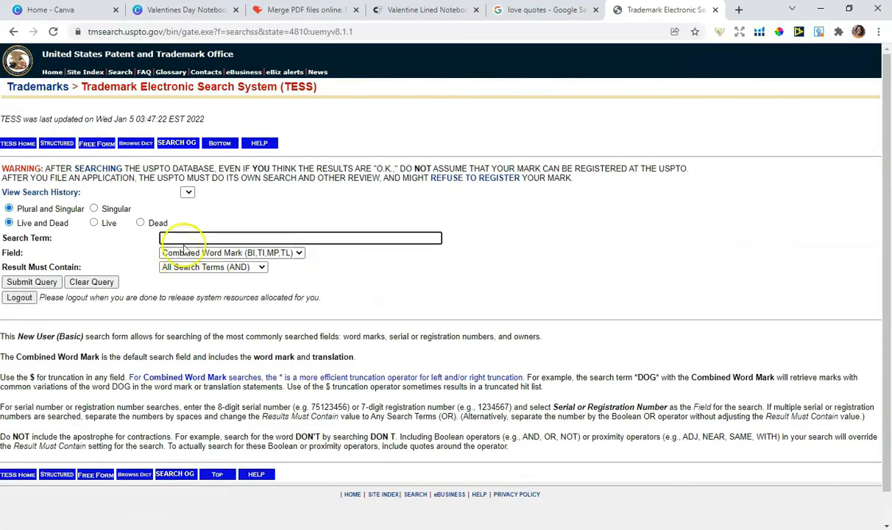
right_click(214, 234)
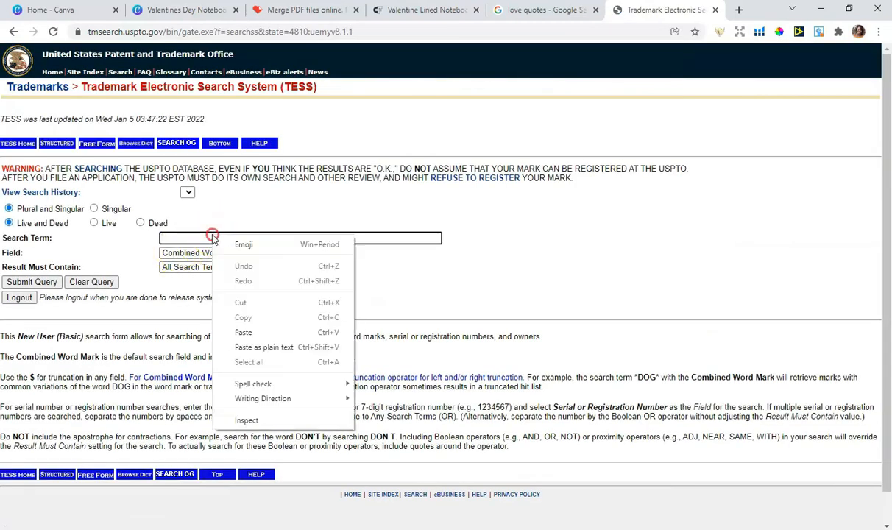
left_click(247, 329)
left_click(31, 283)
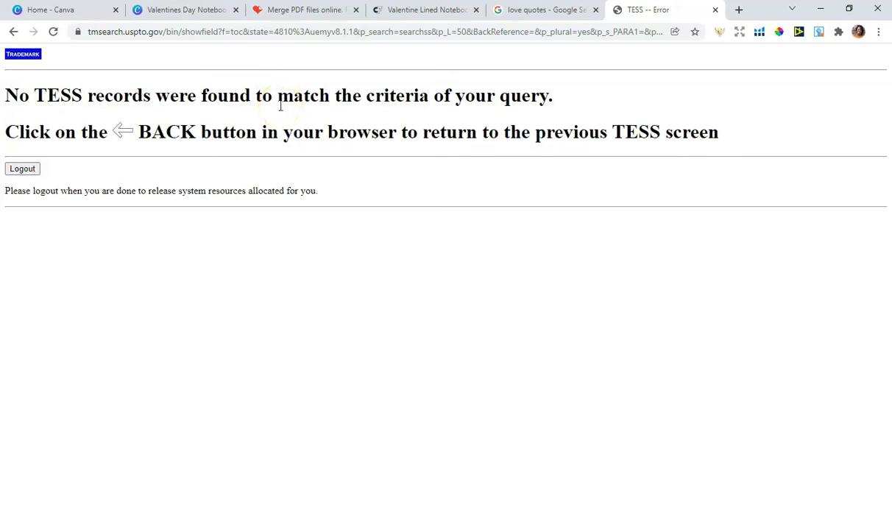
left_click(193, 11)
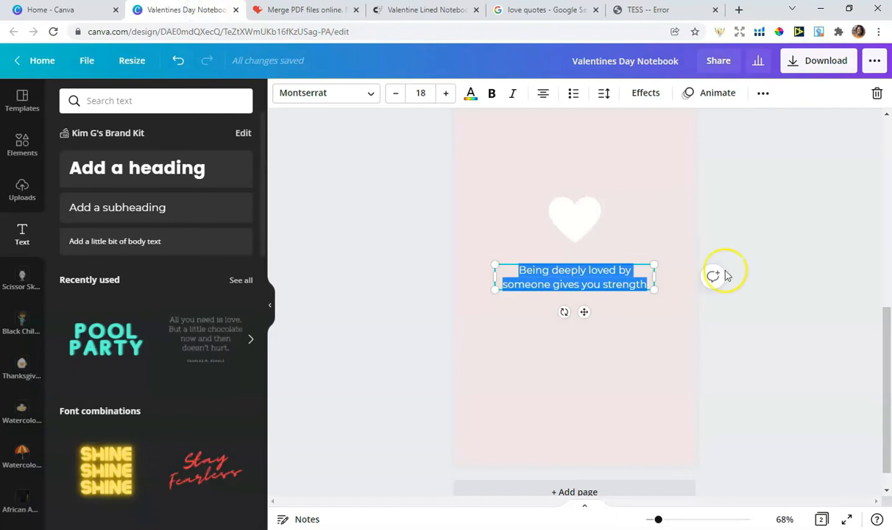
Set the quote's font to Canterbury Regular, with its text box narrowed and centered on the page below the heart
left_click_drag(655, 276, 637, 273)
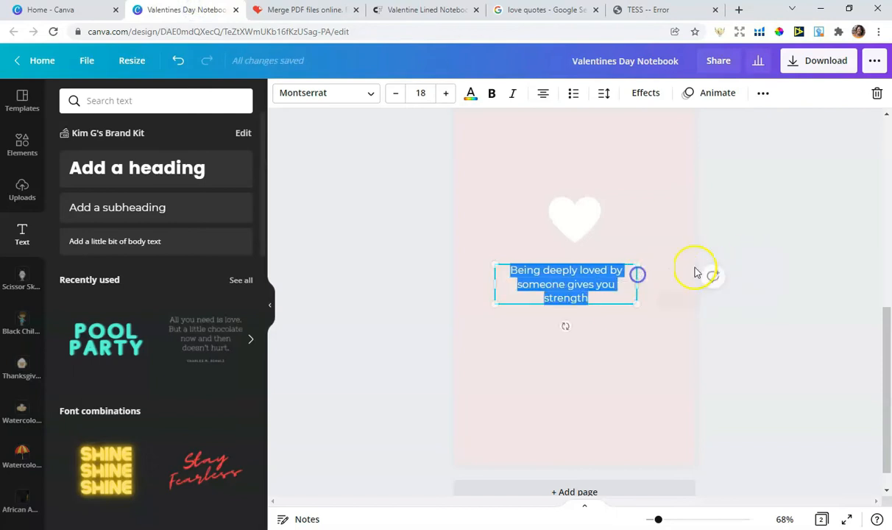
left_click(694, 269)
mouse_move(567, 295)
left_mouse_down()
mouse_move(584, 285)
mouse_move(576, 283)
left_mouse_up()
double_click(590, 284)
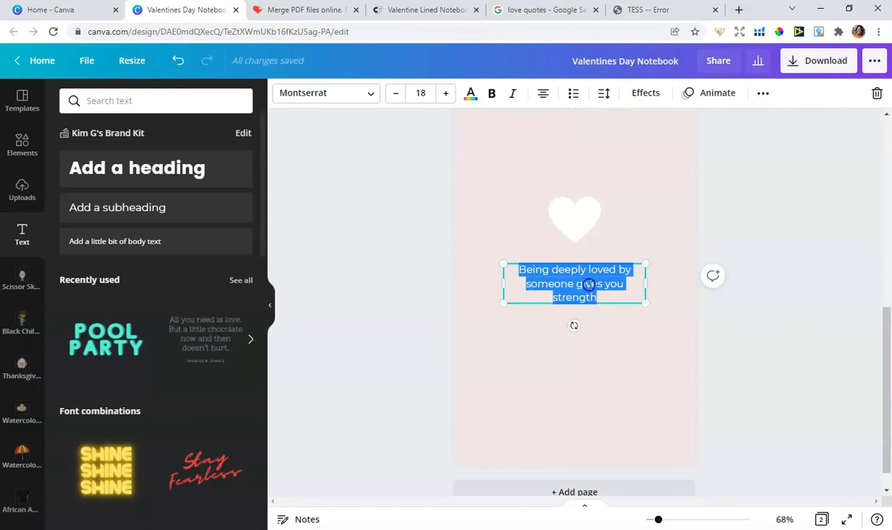
left_click(367, 94)
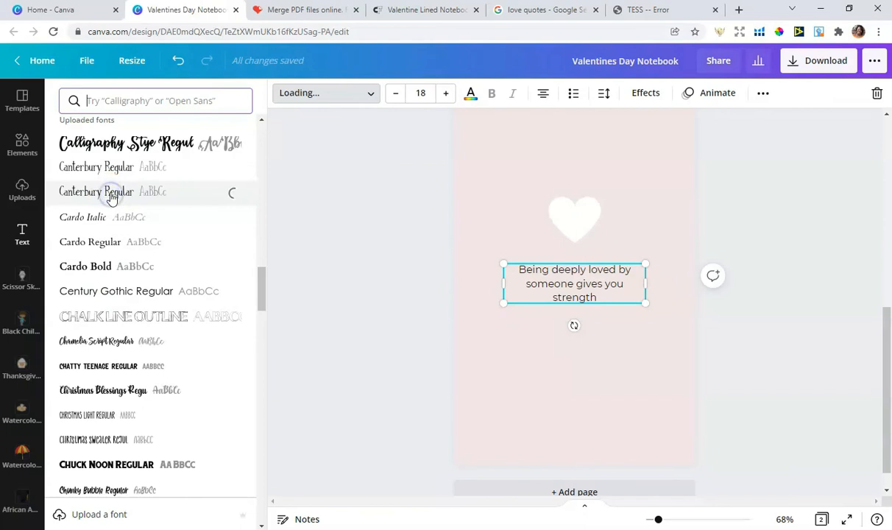
left_click_drag(650, 278, 596, 275)
left_click(792, 252)
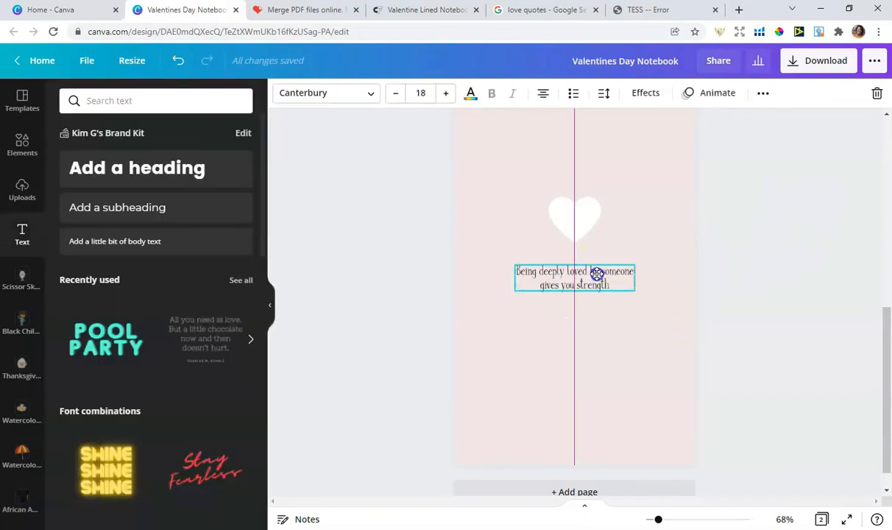
Recolor the quote text with the salmon-pink document color
left_click(365, 94)
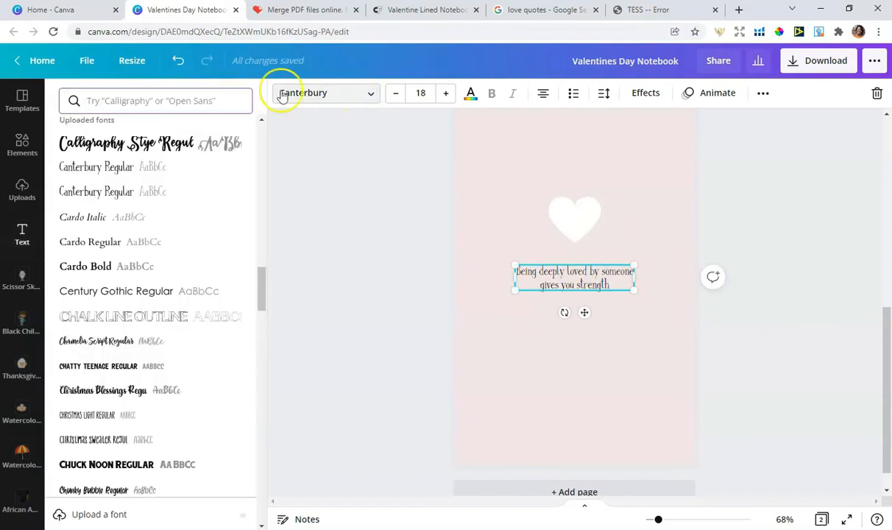
left_click(471, 94)
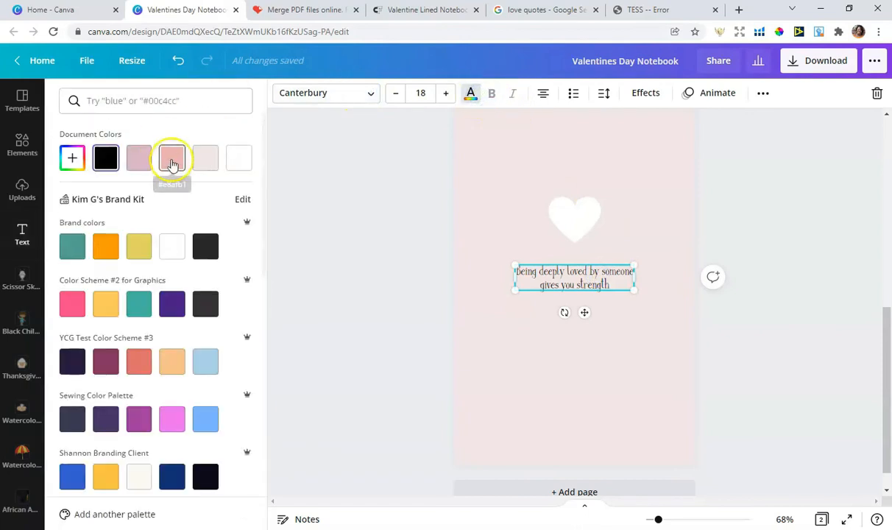
left_click(172, 164)
left_click(860, 223)
Download only page 1 of the notebook design as a PDF Standard file
scroll(835, 212, "up", 2)
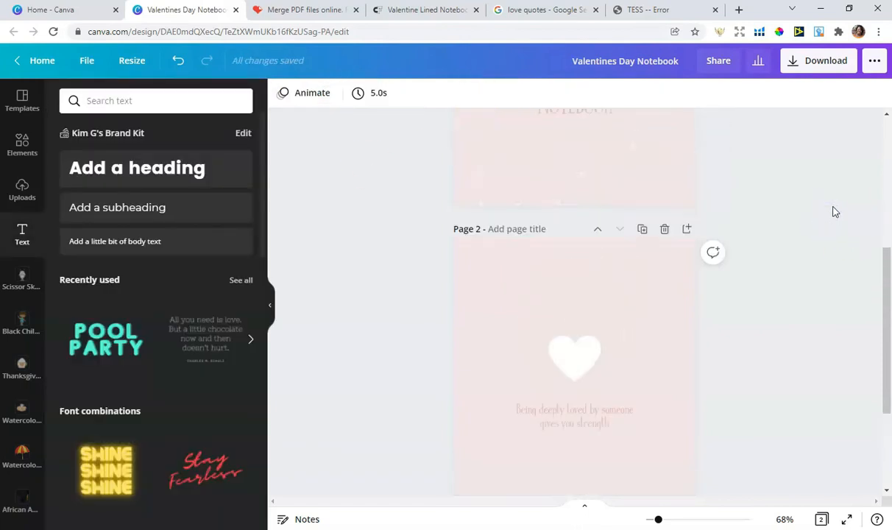
scroll(836, 212, "up", 3)
scroll(833, 209, "down", 5)
scroll(832, 208, "up", 5)
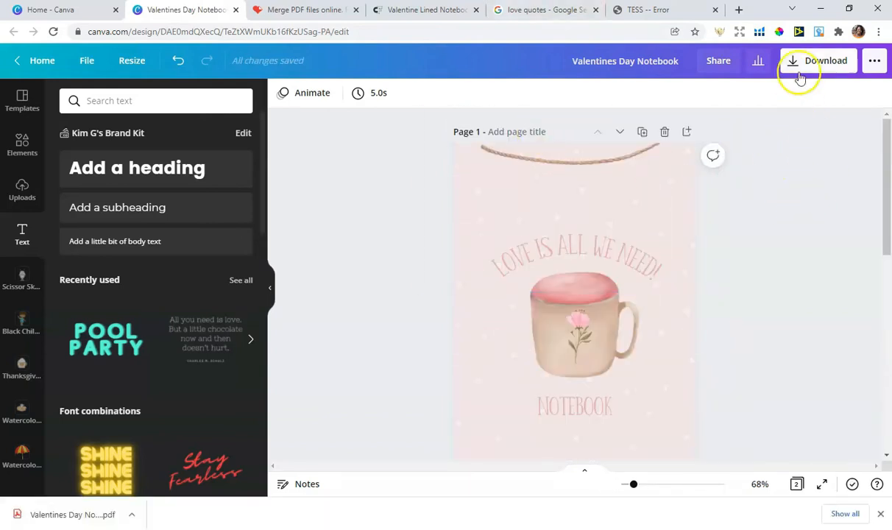
left_click(810, 65)
left_click(737, 143)
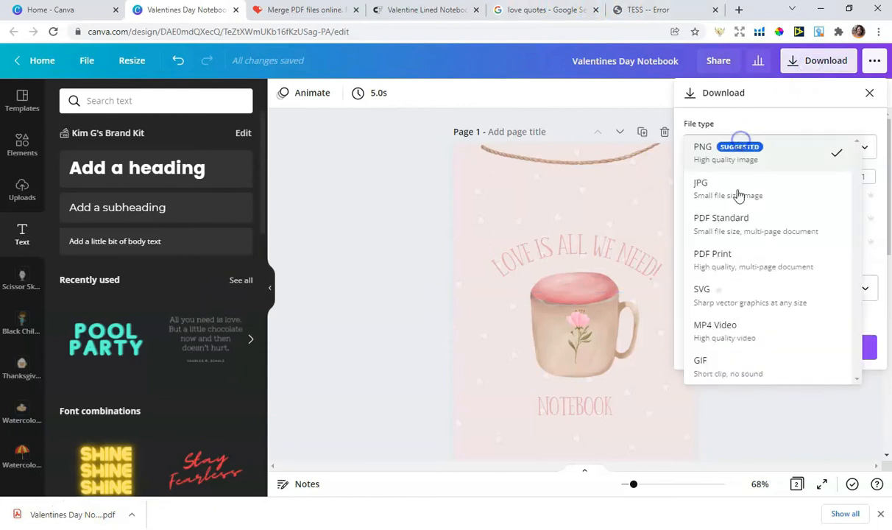
left_click(733, 226)
left_click(754, 193)
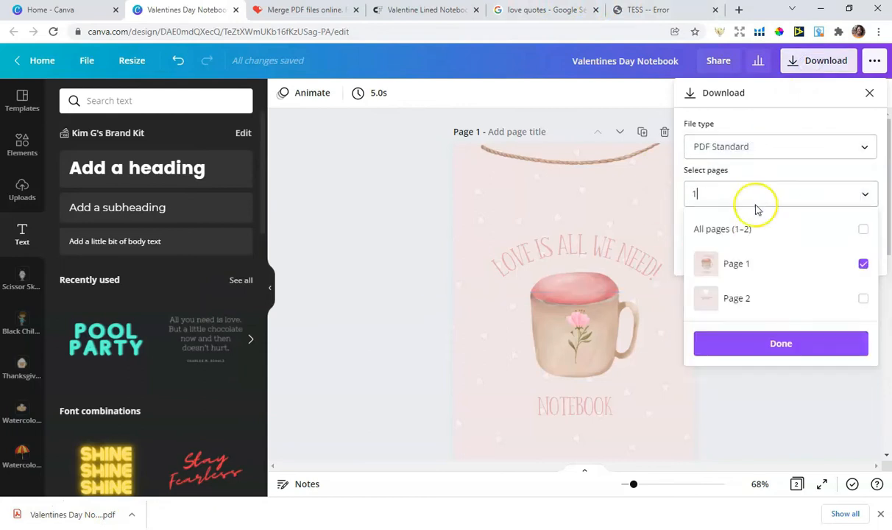
left_click(774, 343)
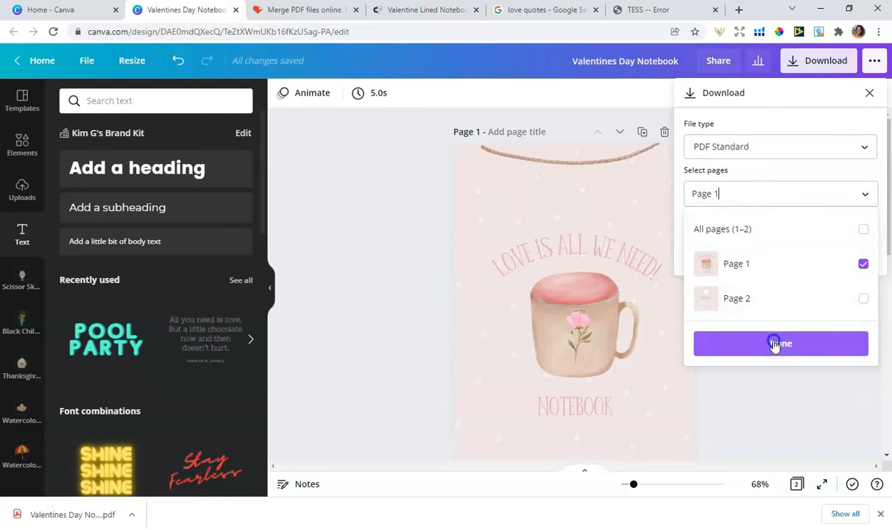
left_click(422, 323)
left_click(782, 252)
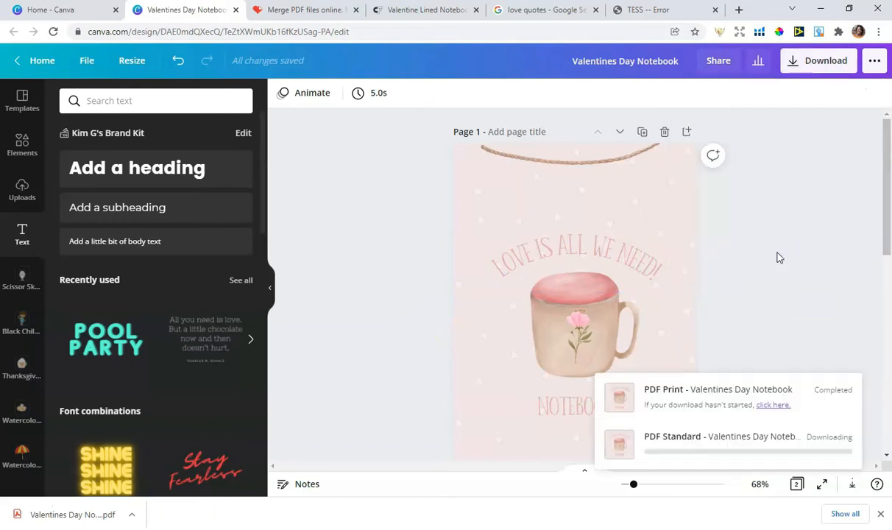
Switch to iLovePDF's merge tool and add the cover file "Valentines Day Notebook (1)" from the Downloads folder
left_click(300, 10)
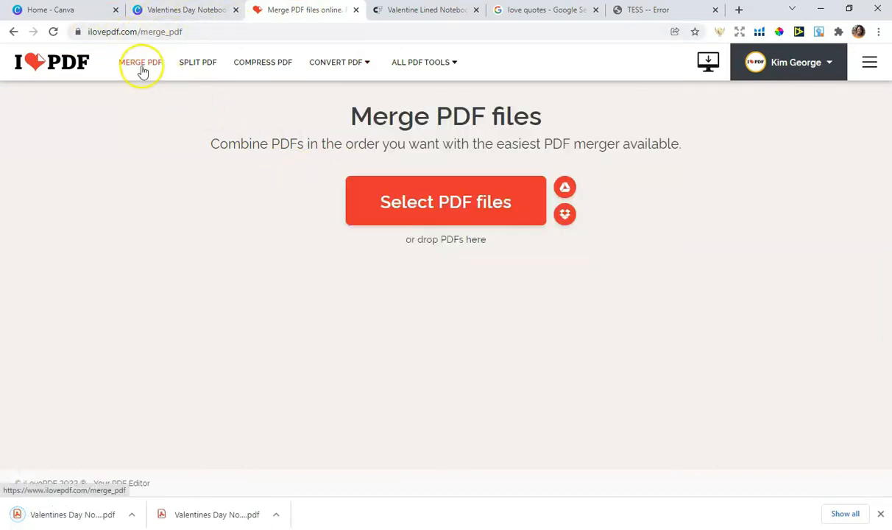
left_click(441, 200)
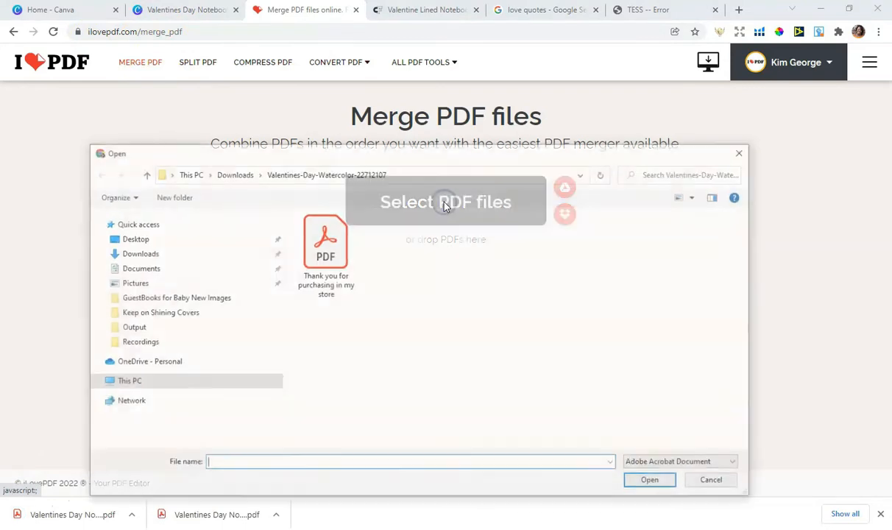
left_click(144, 238)
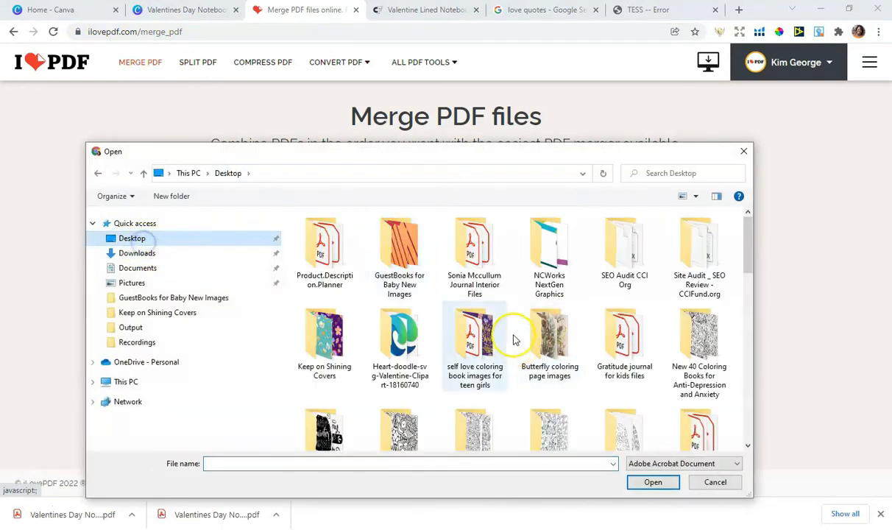
scroll(739, 280, "down", 2)
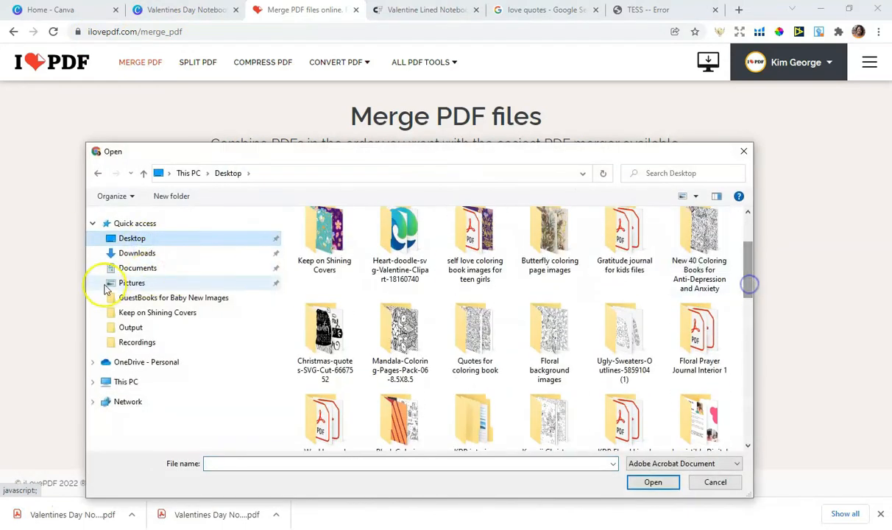
left_click(138, 253)
left_click(348, 291)
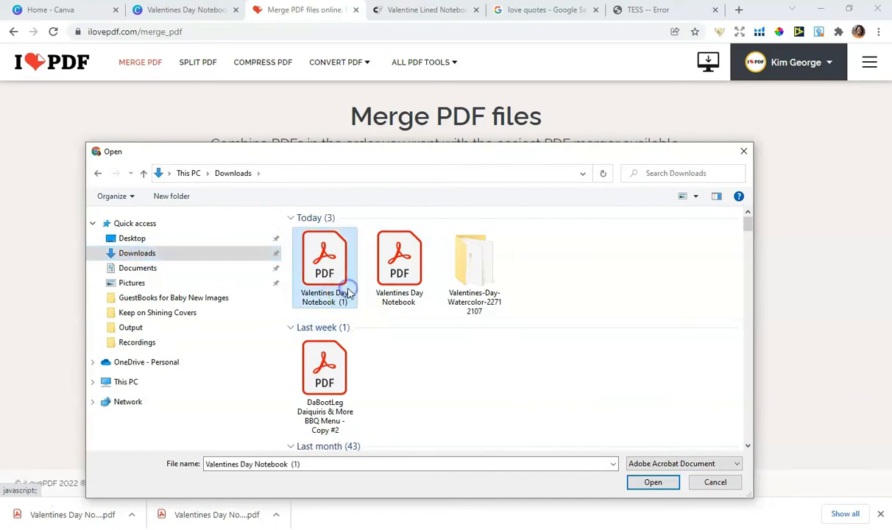
left_click(653, 482)
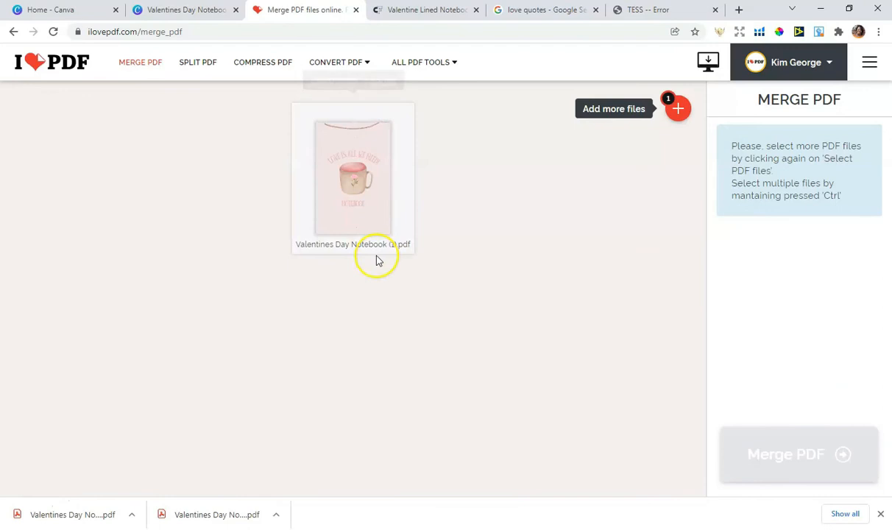
Add the interior file "120_pages_interior_6x9" from the Desktop folder to the PDFs being merged
mouse_move(679, 114)
left_click(678, 111)
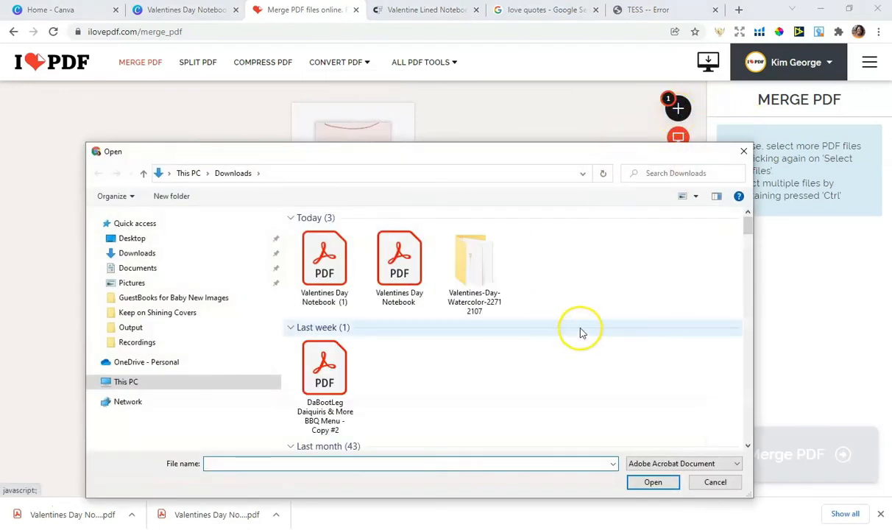
left_click(140, 238)
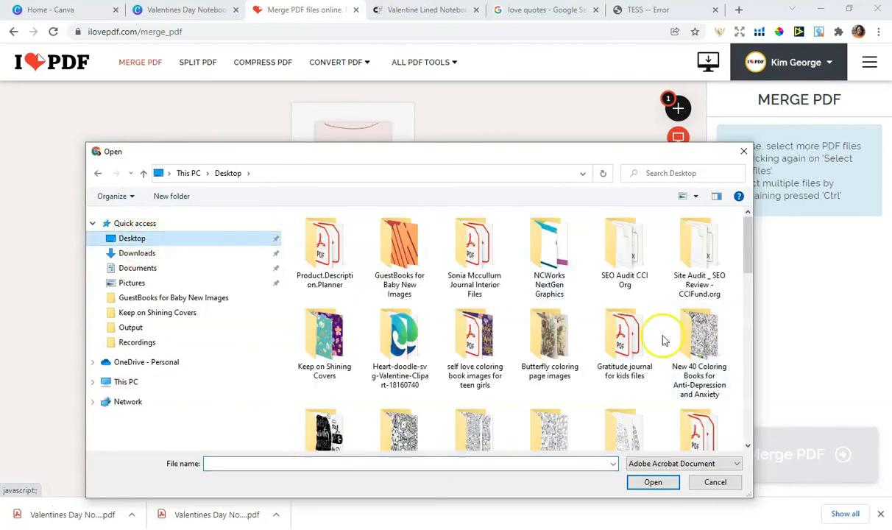
left_click_drag(744, 267, 742, 435)
left_click(707, 312)
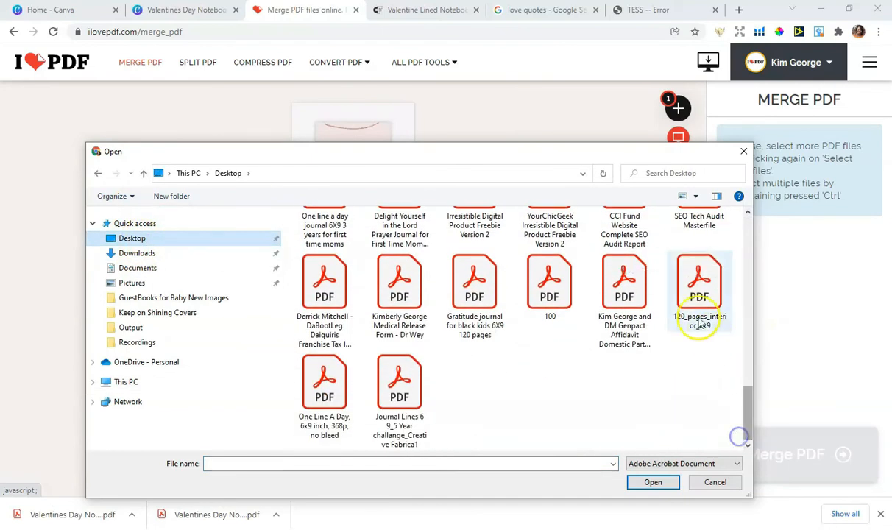
left_click(662, 482)
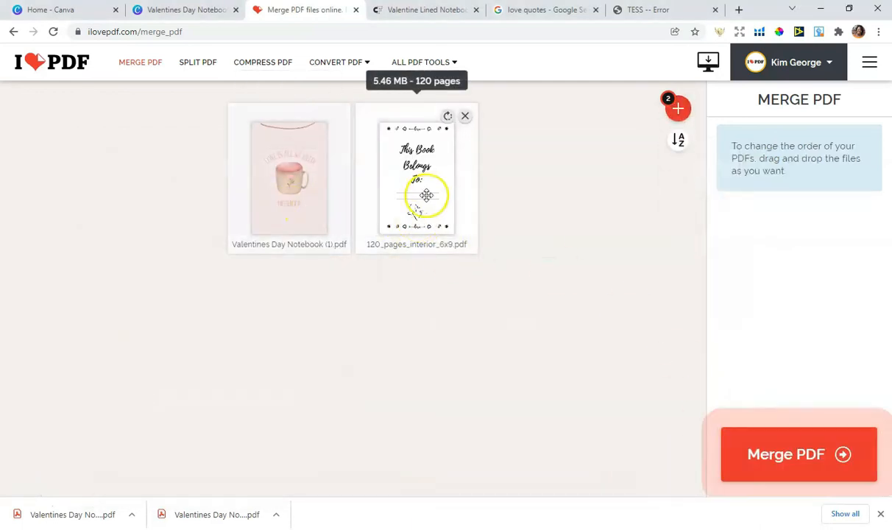
Switch to the Valentines Day Notebook design in Canva and download only page 2 as a PDF Standard file
mouse_move(687, 117)
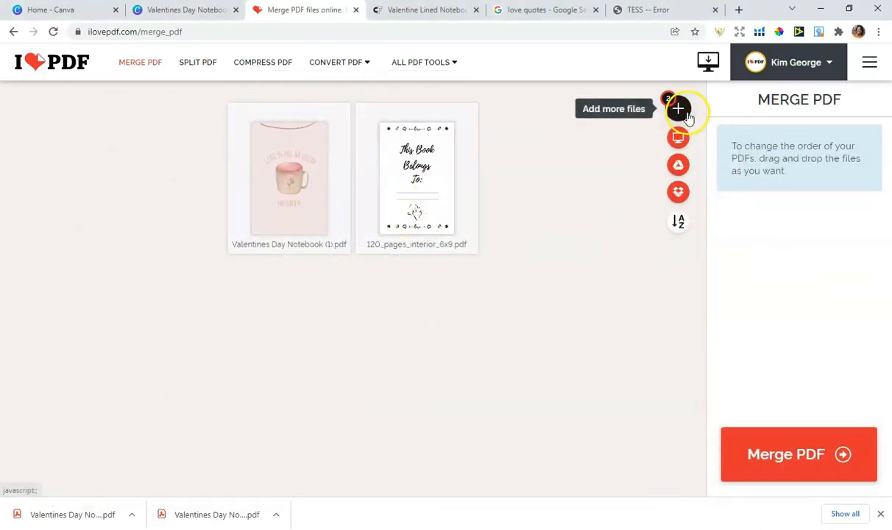
left_click(165, 10)
scroll(808, 231, "down", 5)
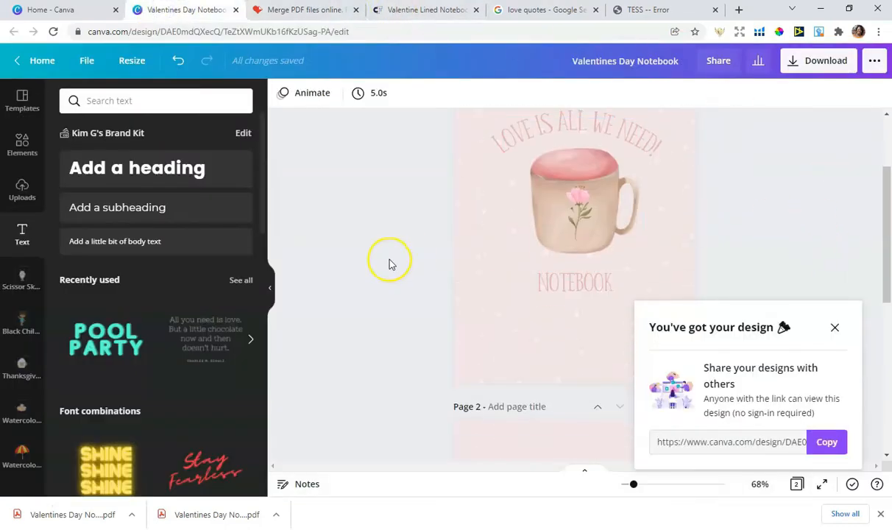
left_click(813, 61)
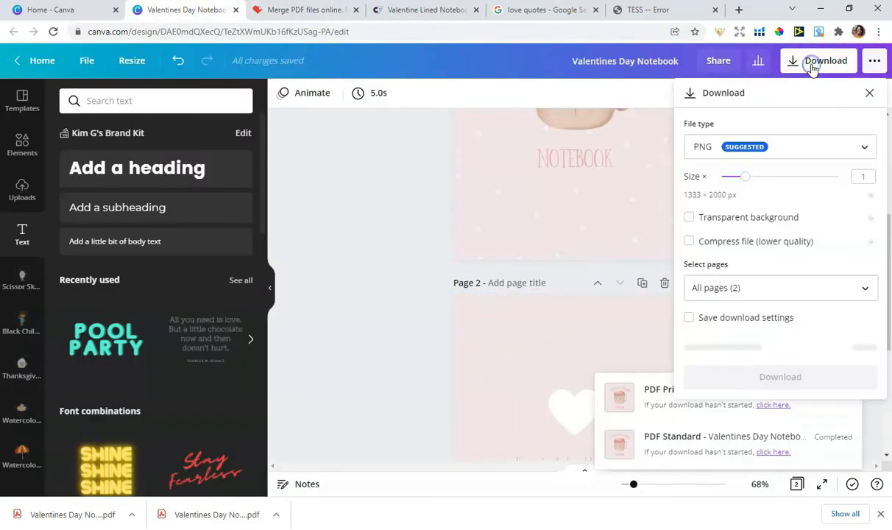
left_click(730, 152)
left_click(731, 223)
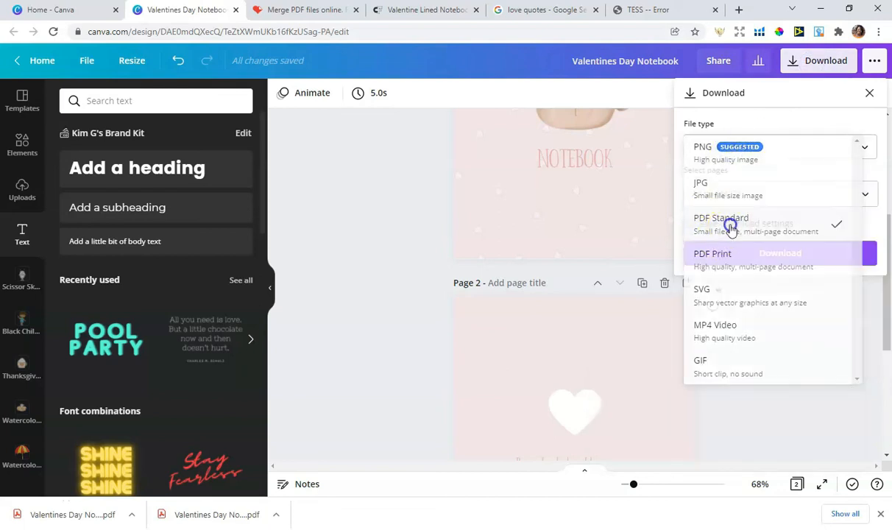
left_click(762, 196)
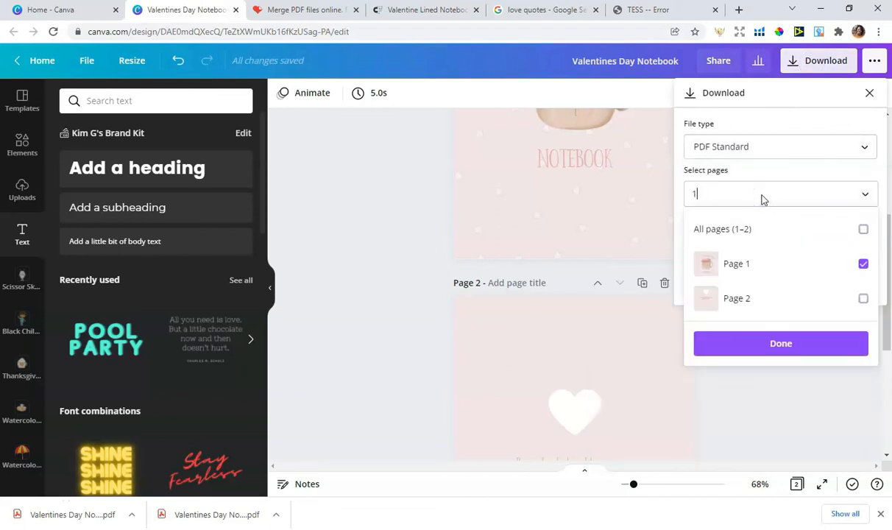
type("2")
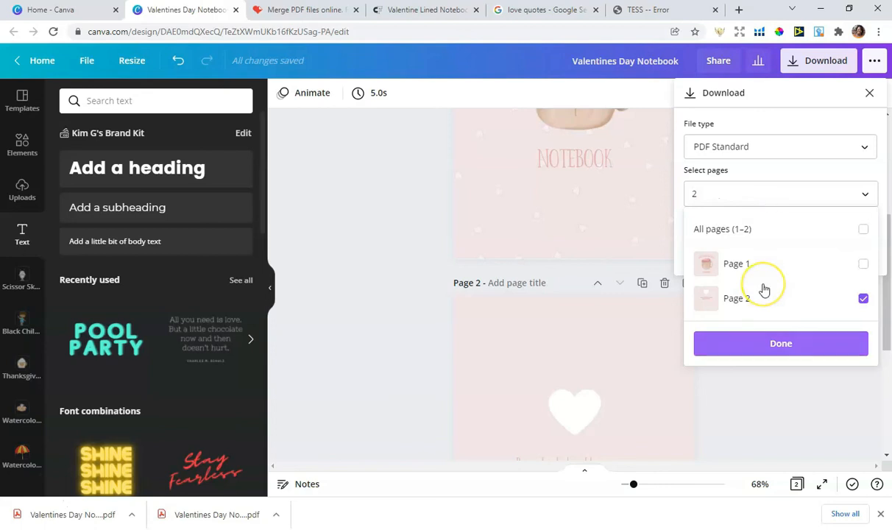
left_click(764, 320)
left_click(371, 271)
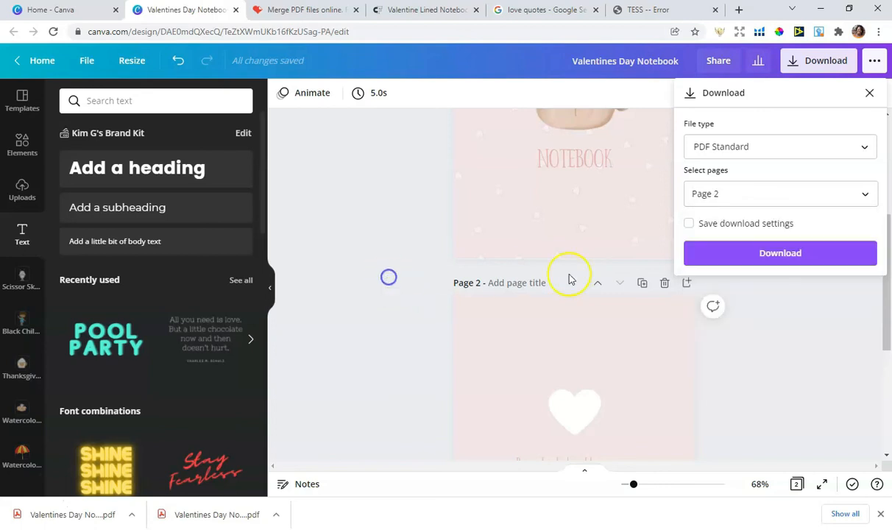
left_click(802, 259)
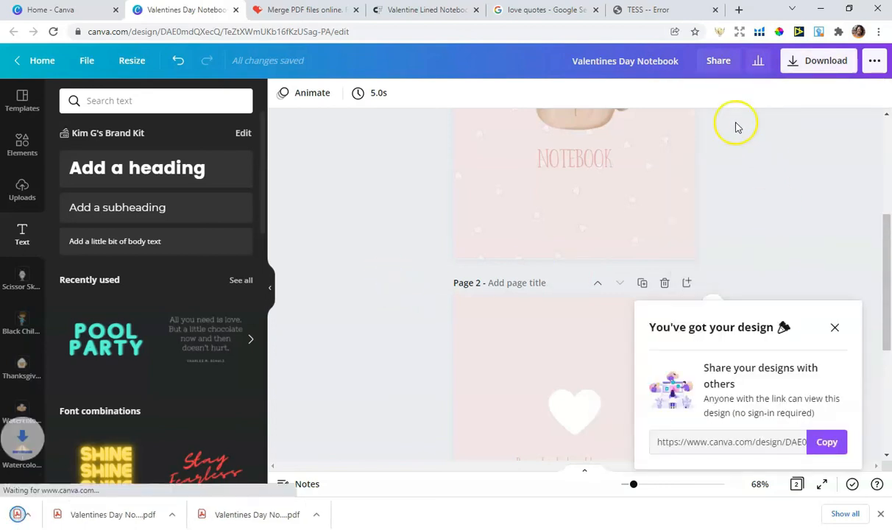
Return to iLovePDF and add the quote page file "Valentines Day Notebook (2)" from the Downloads folder after the interior
left_click(297, 10)
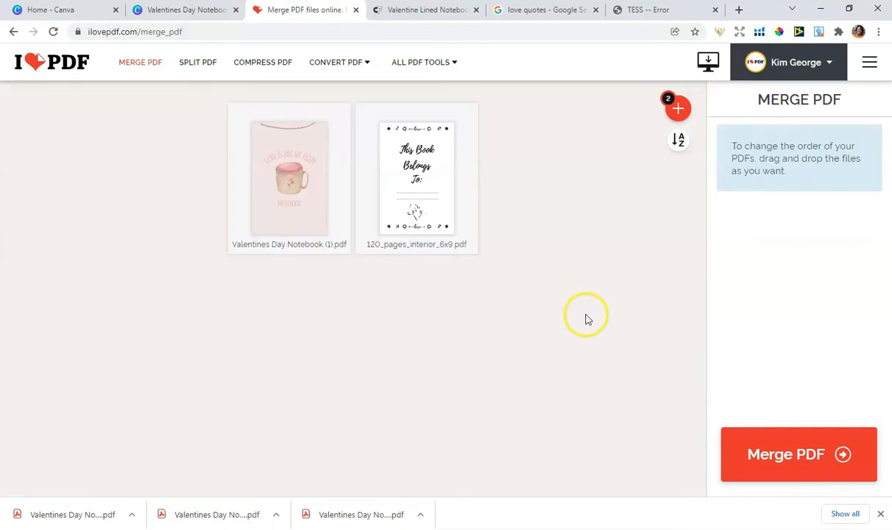
left_click(678, 108)
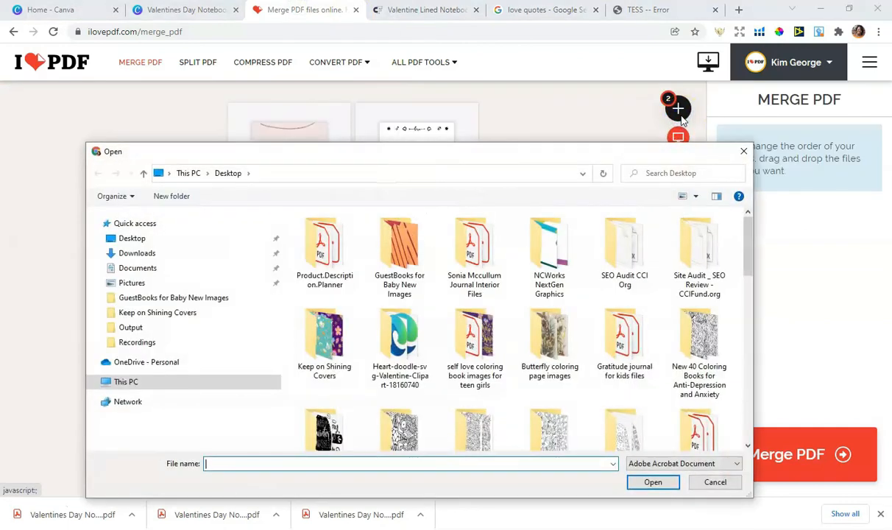
left_click(138, 253)
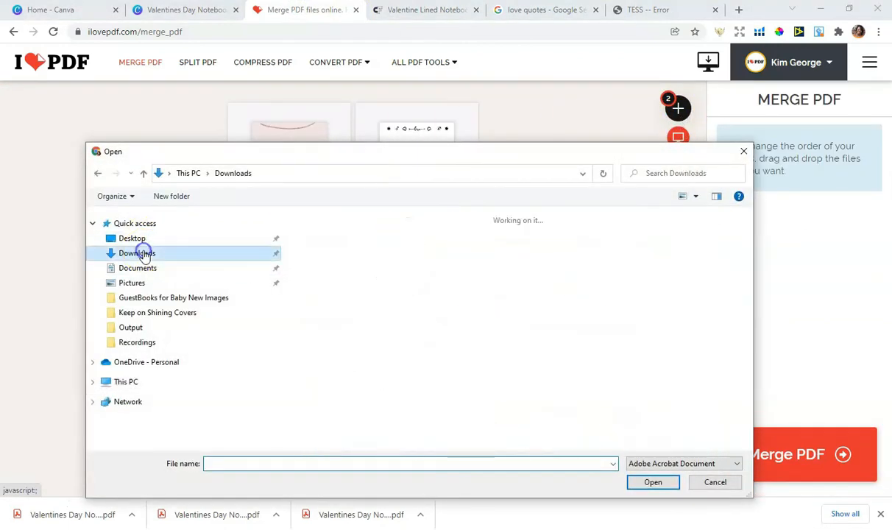
left_click(317, 273)
left_click(644, 482)
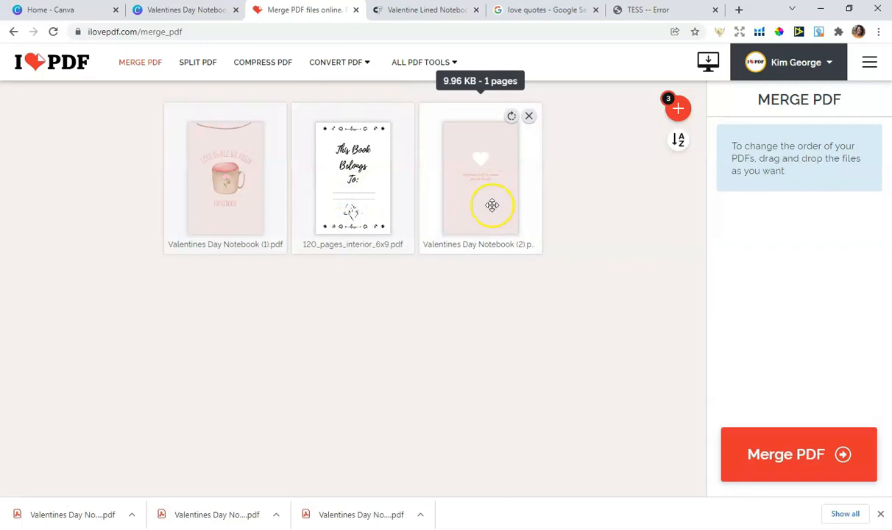
Merge the cover, interior and quote page PDFs, and open the downloaded merged file
left_click(790, 462)
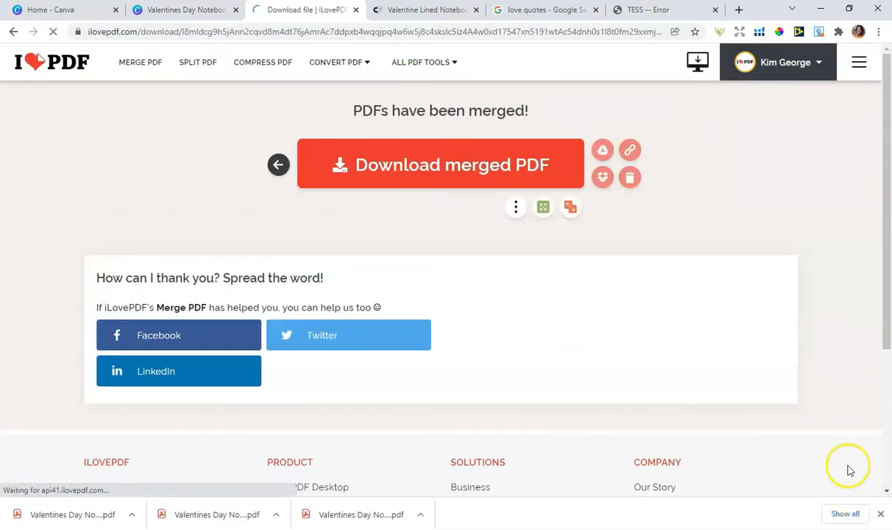
left_click(424, 168)
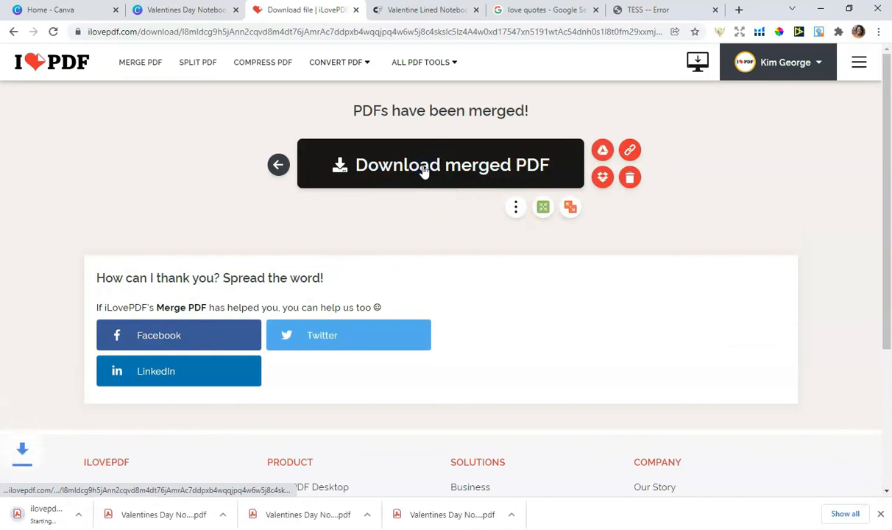
left_click(60, 516)
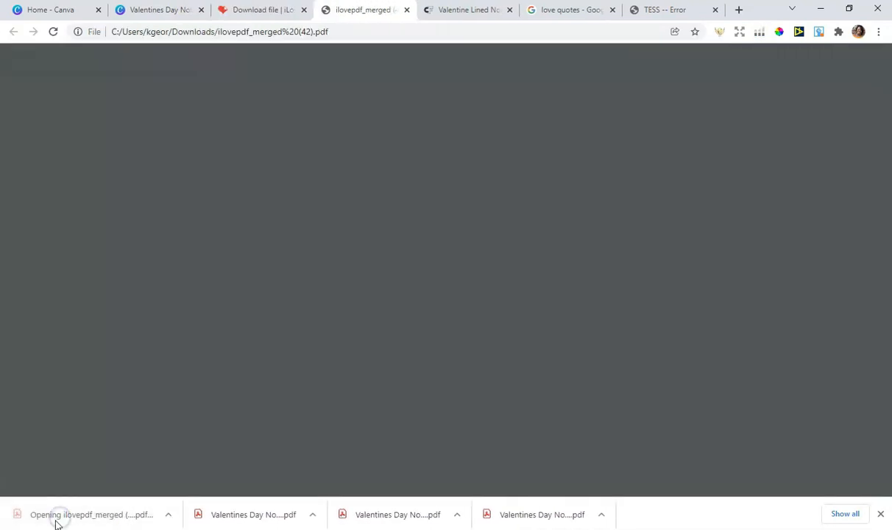
Review the merged PDF from the cover through the lined pages to the closing quote page, and return to the cover
scroll(780, 243, "down", 7)
scroll(780, 243, "down", 5)
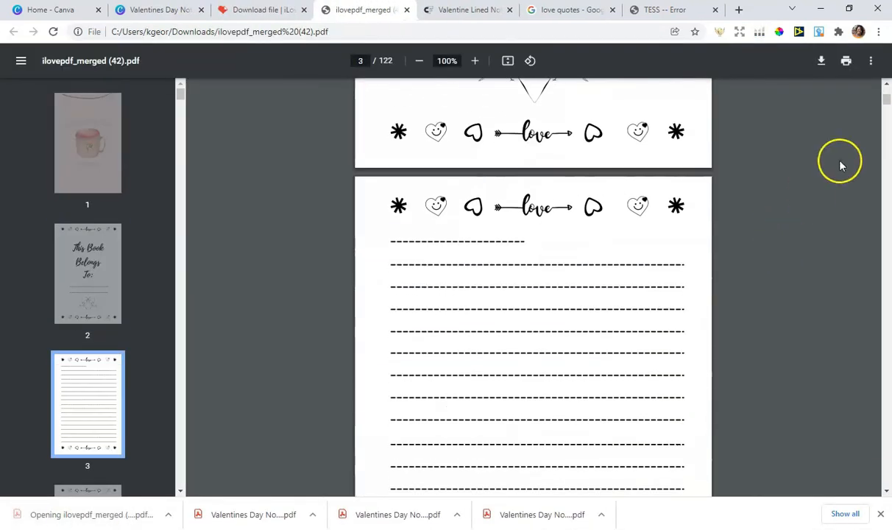
left_click_drag(886, 99, 819, 454)
scroll(860, 392, "down", 4)
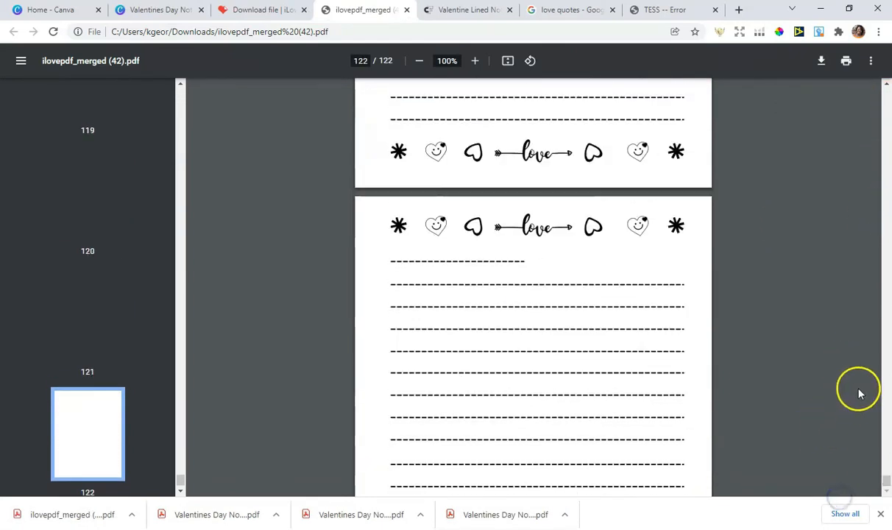
scroll(835, 392, "up", 4)
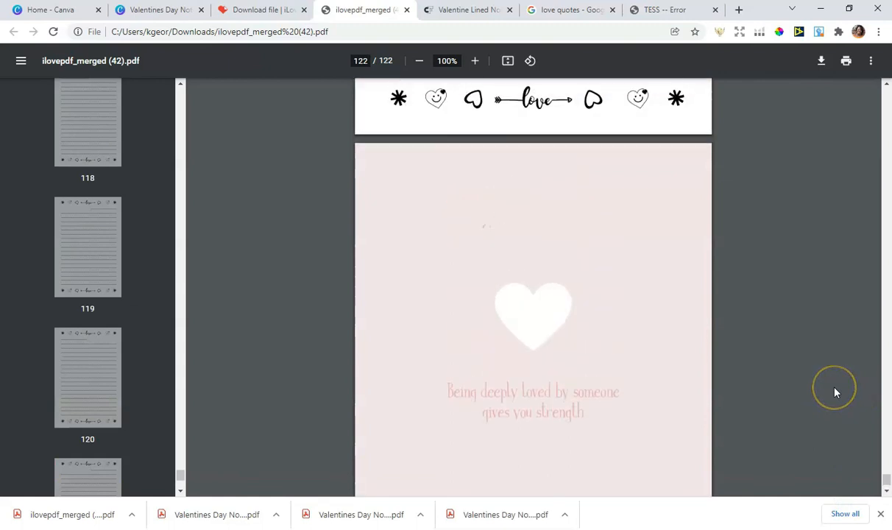
left_click_drag(885, 475, 888, 70)
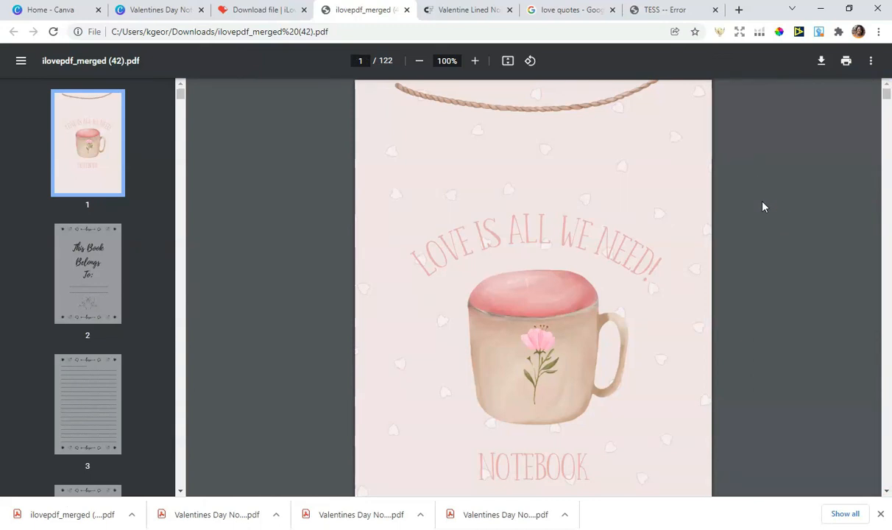
Save the merged PDF to the Desktop folder as "Valentines Day Notebook 6X9 122 Pages"
left_click(822, 62)
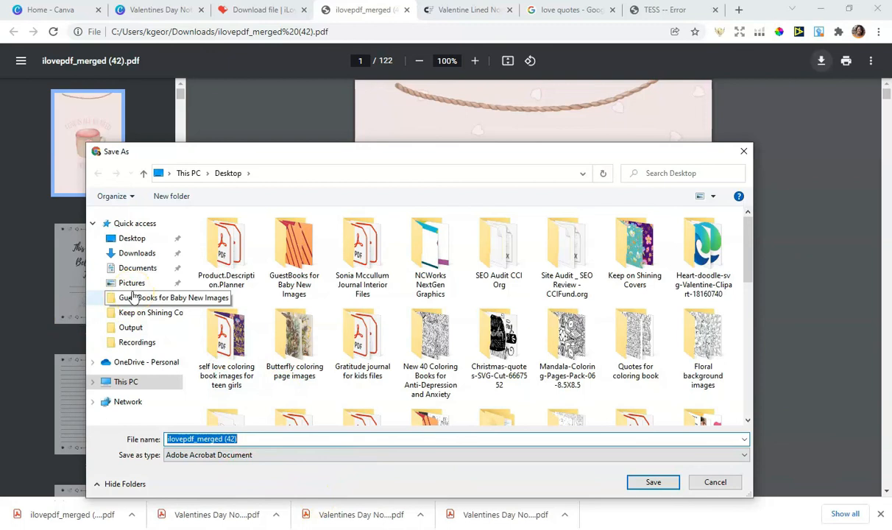
left_click(125, 237)
left_click(257, 440)
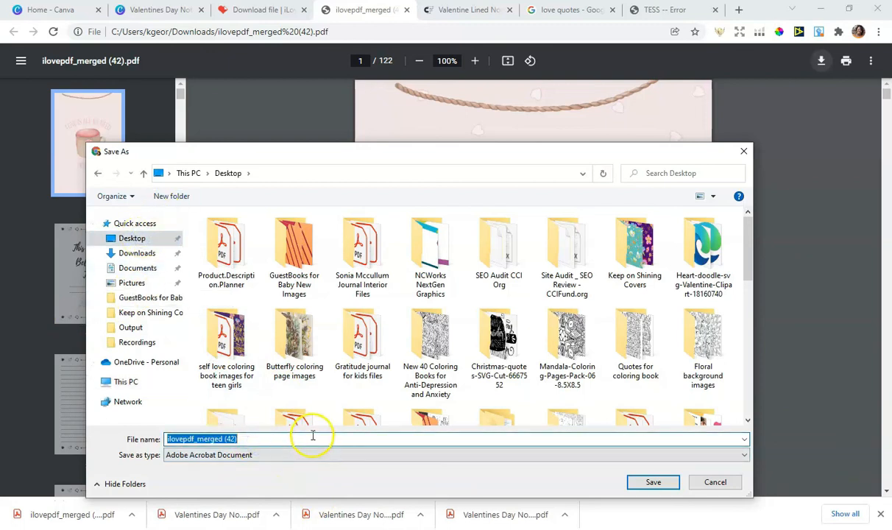
type("Valentines Day Notebook")
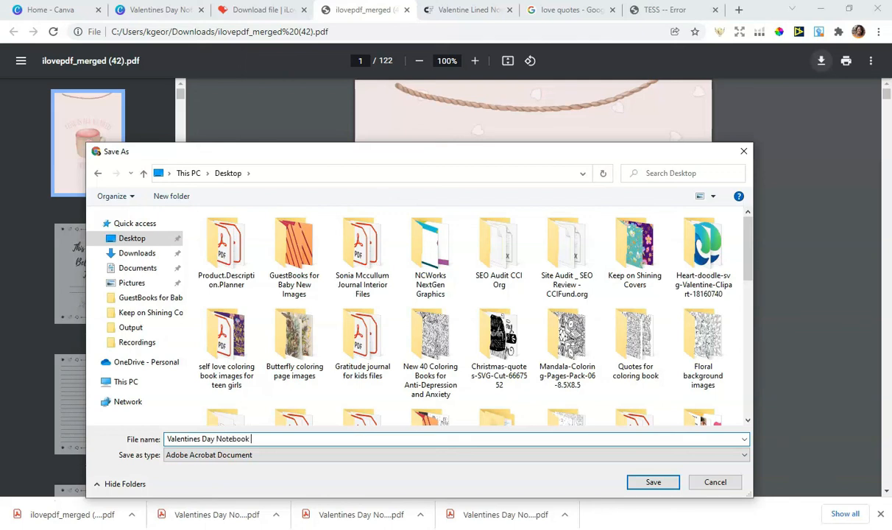
type("9")
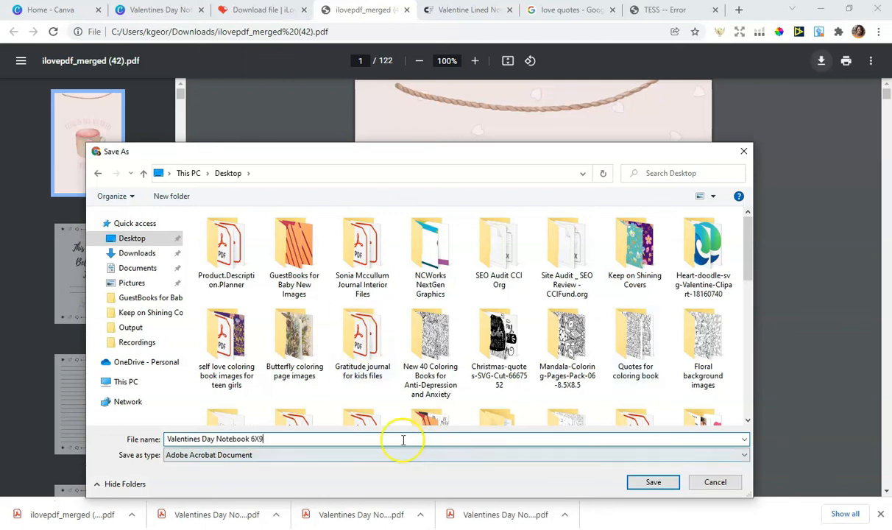
left_click(630, 456)
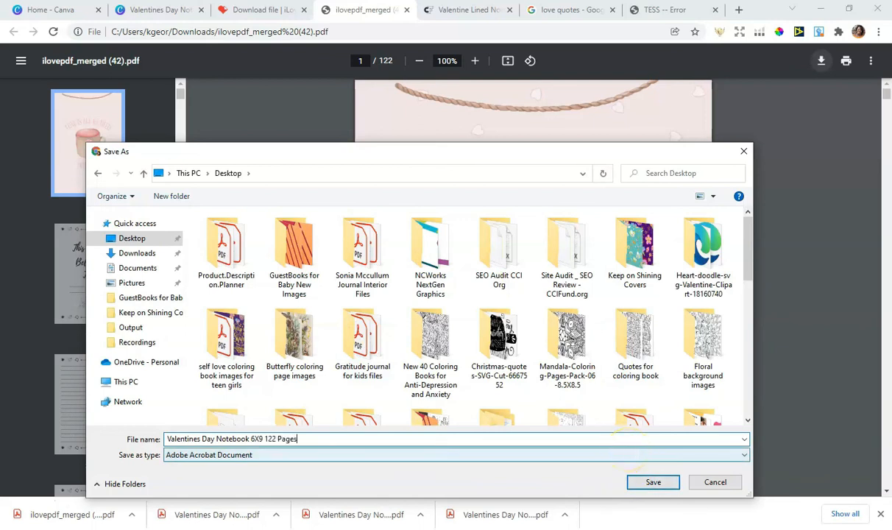
left_click(648, 486)
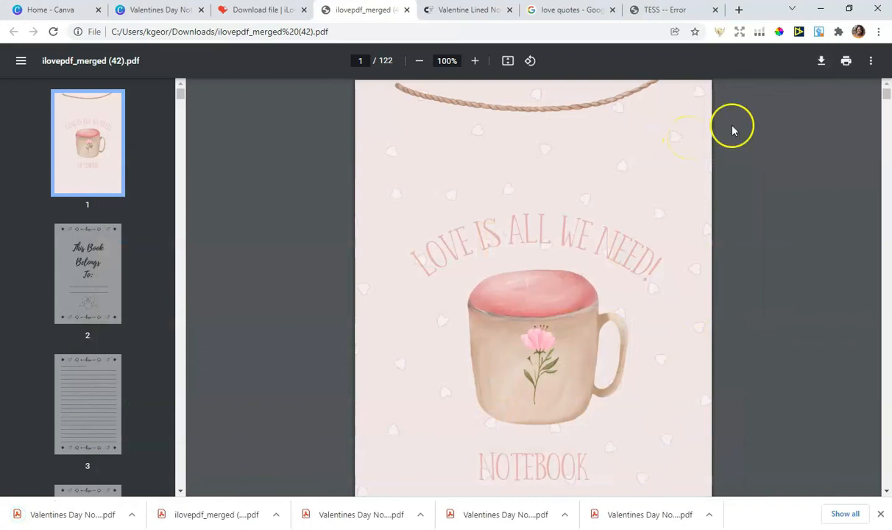
scroll(762, 254, "down", 10)
scroll(765, 253, "down", 5)
scroll(765, 253, "up", 7)
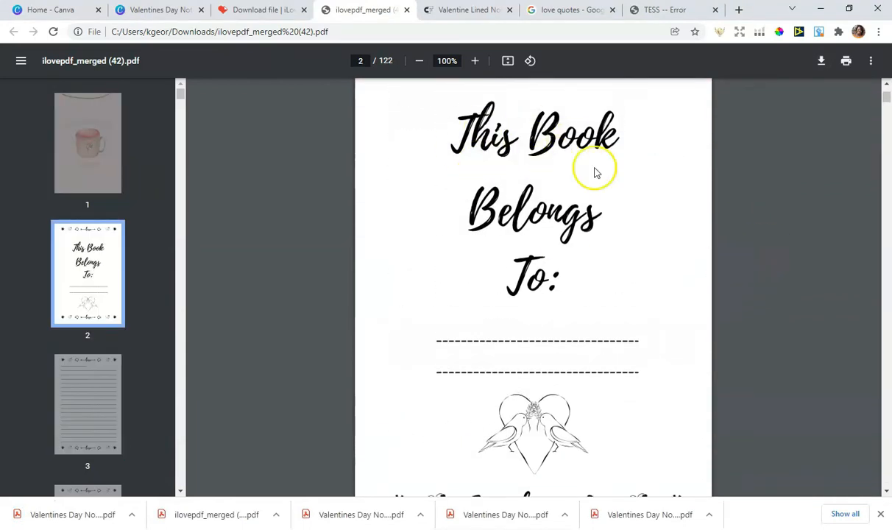
scroll(785, 240, "down", 5)
scroll(785, 241, "down", 5)
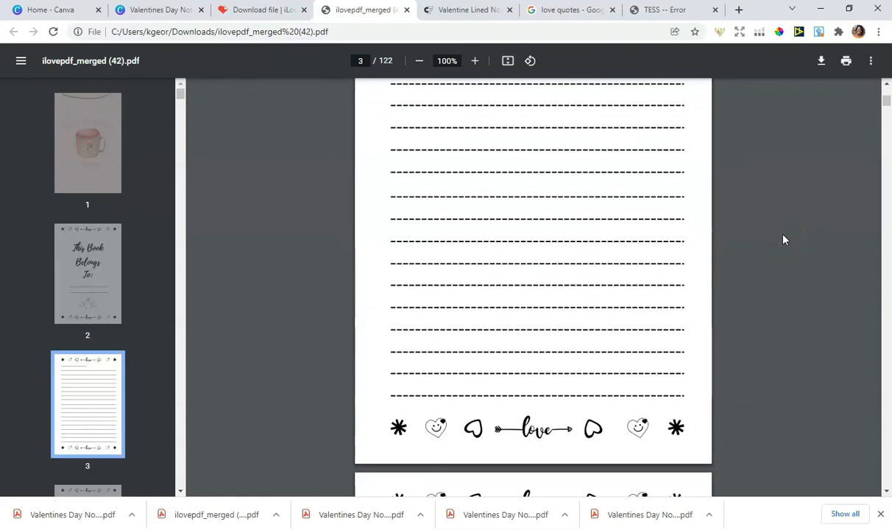